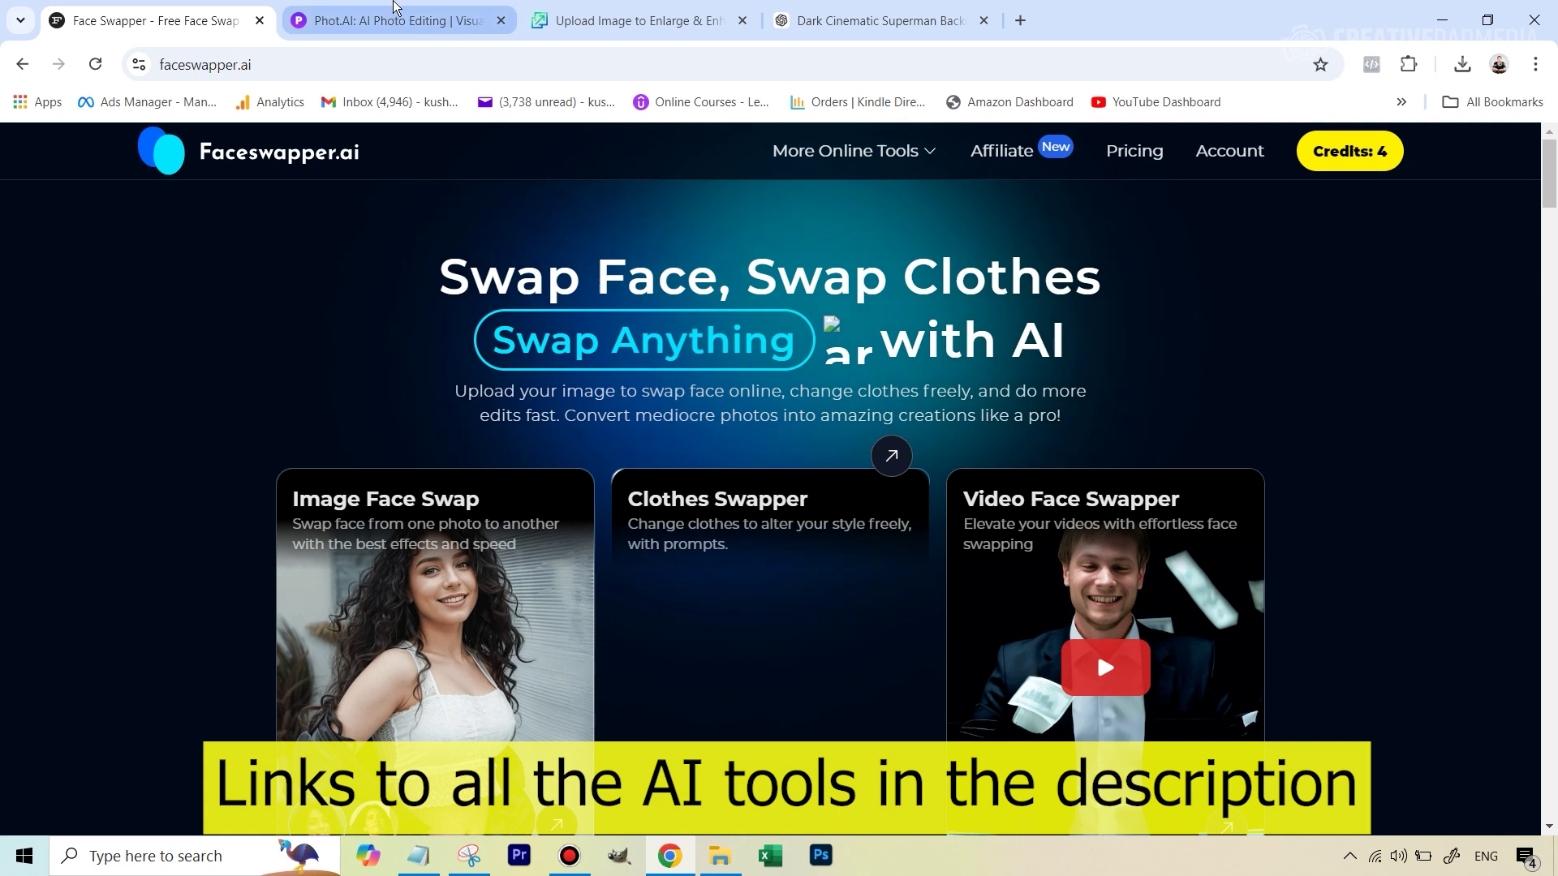
- Check the Phot.AI, Upscale.media and ChatGPT tabs, then return to the Faceswapper home page's tool cards
click(397, 20)
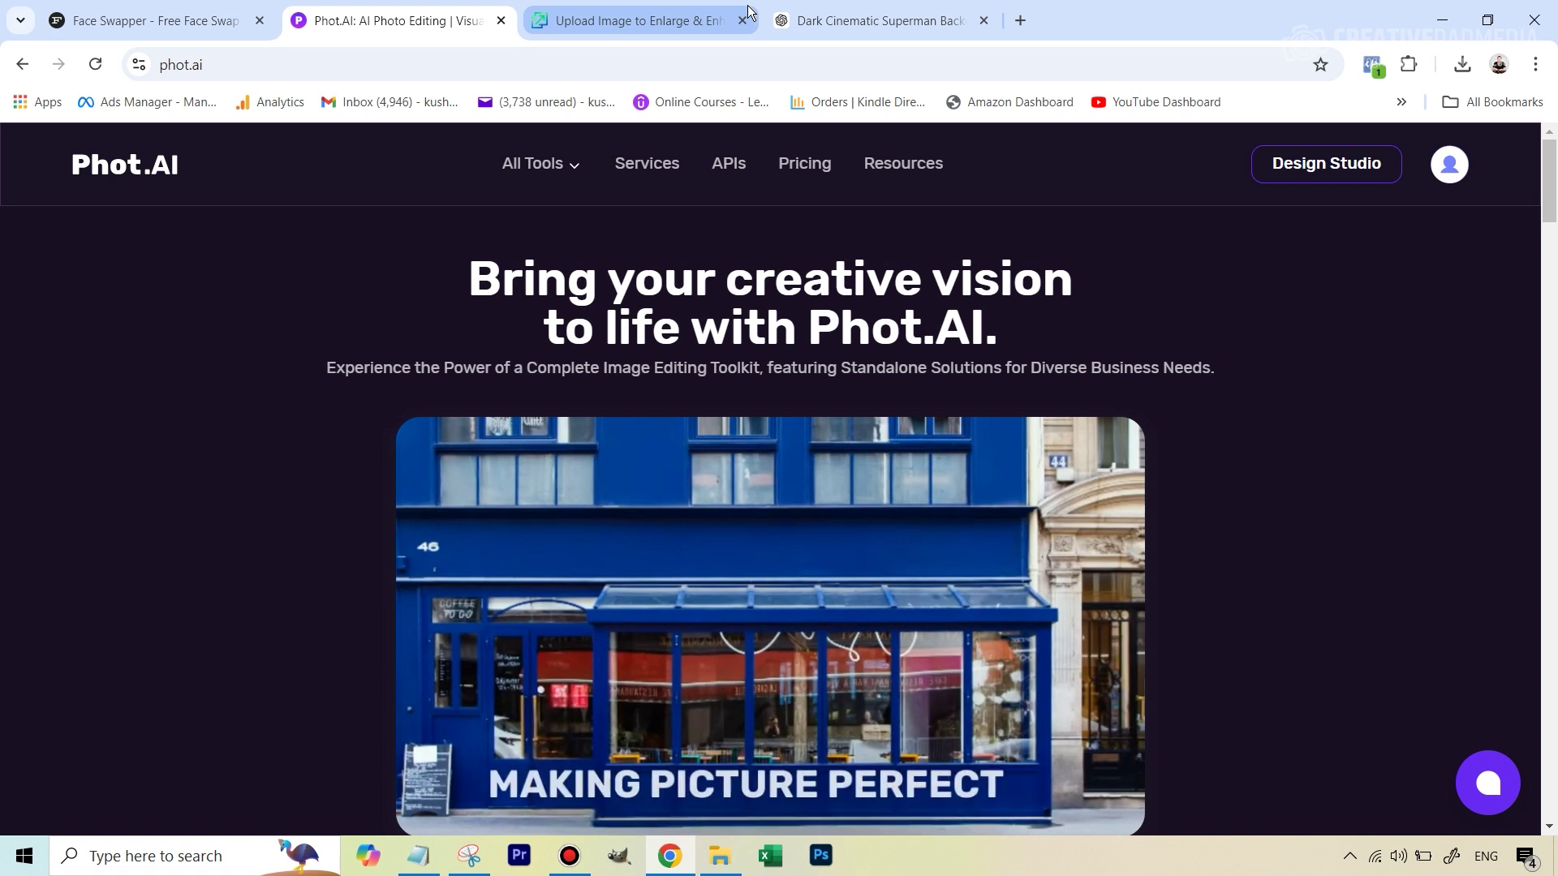
click(705, 11)
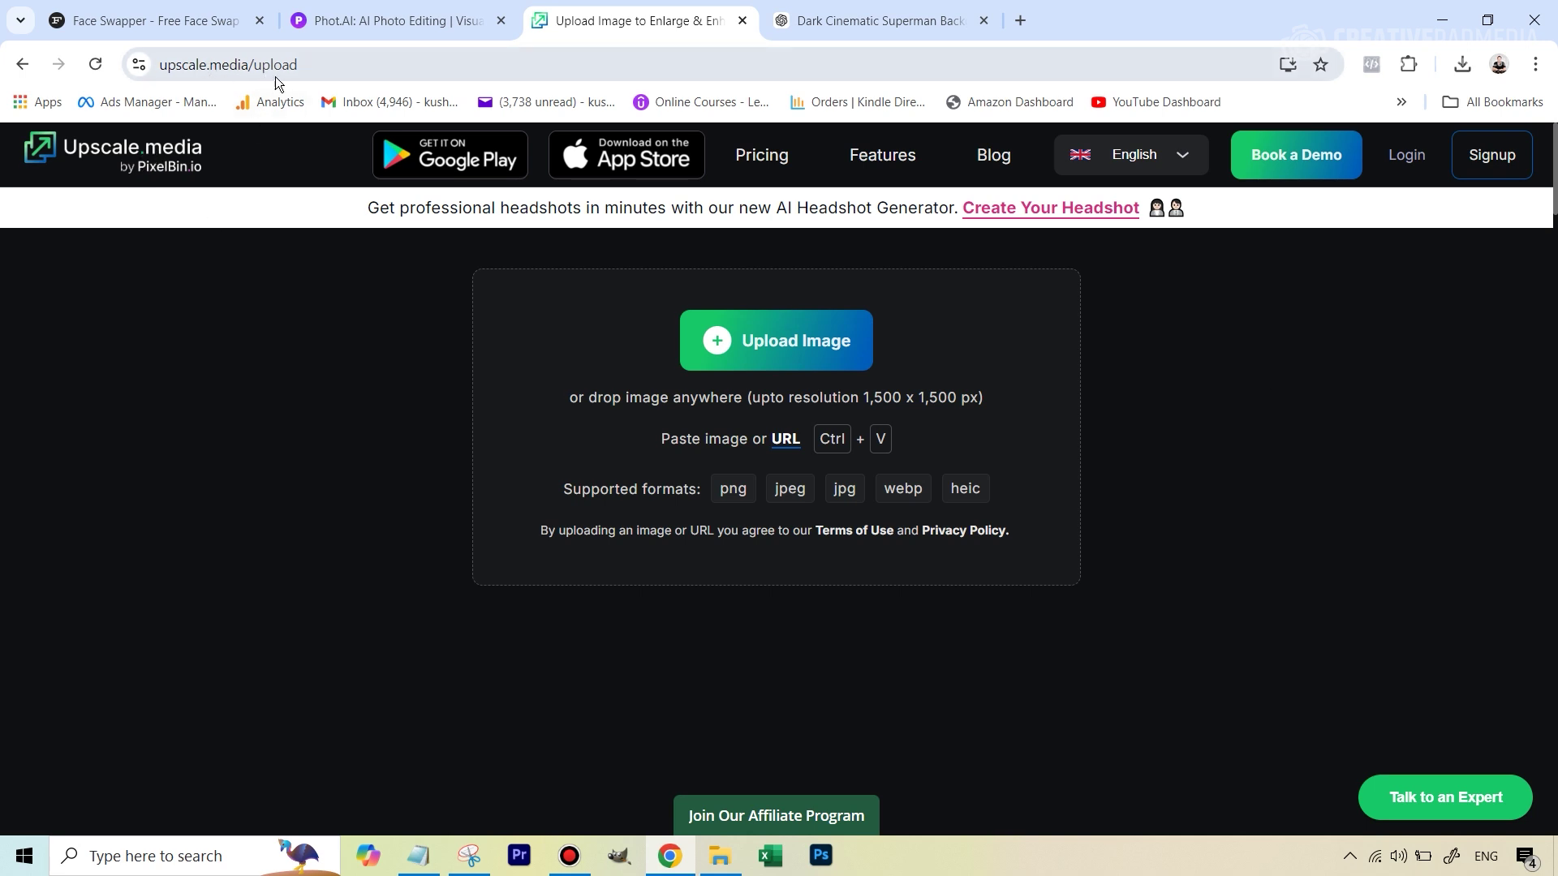
click(887, 27)
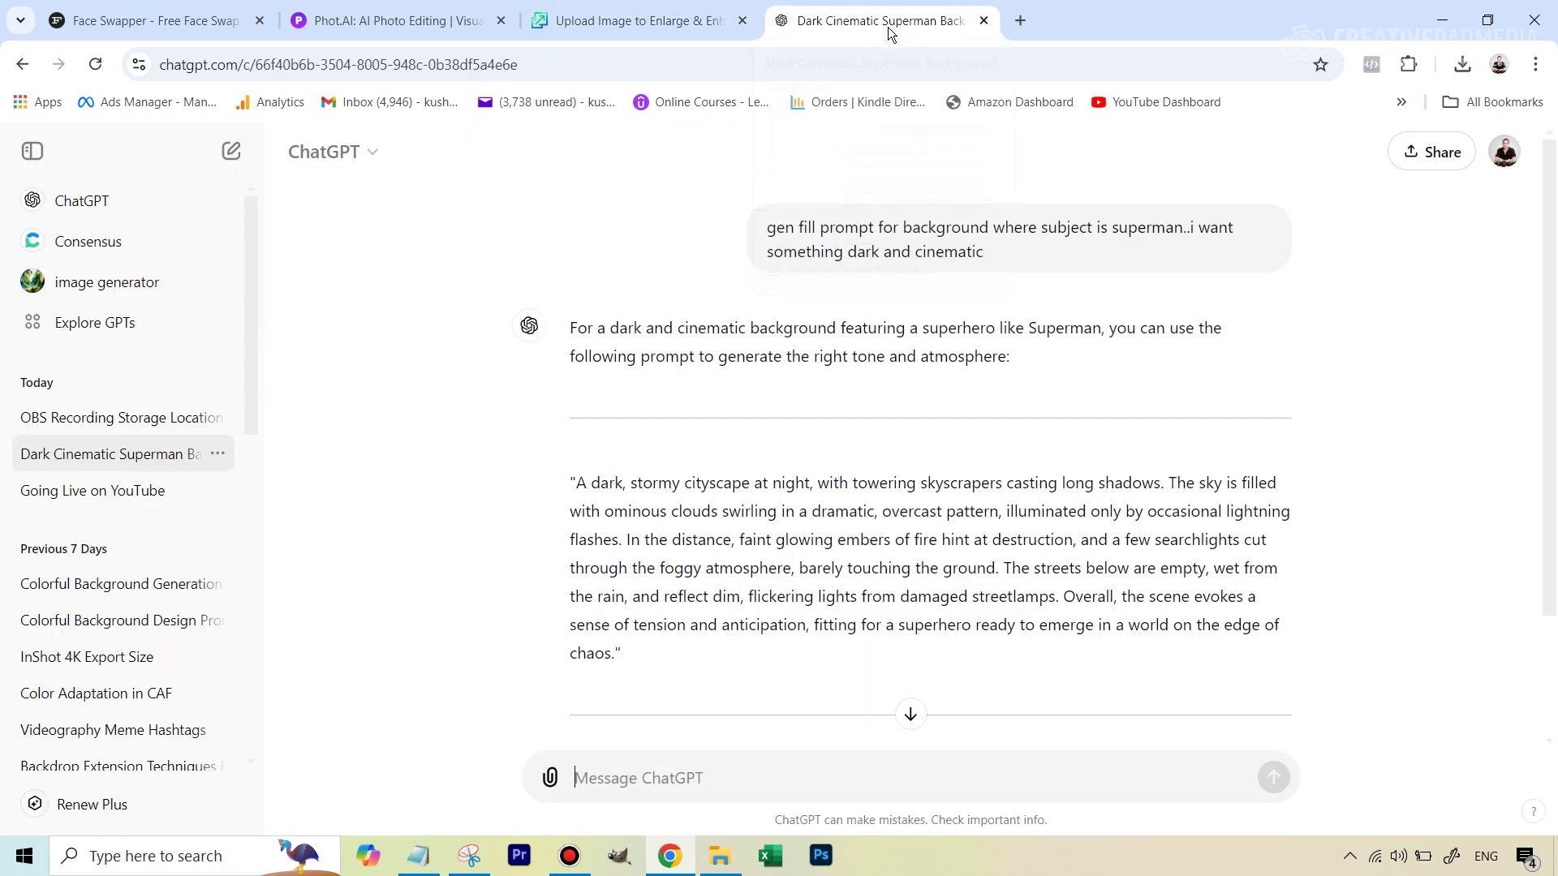
click(565, 9)
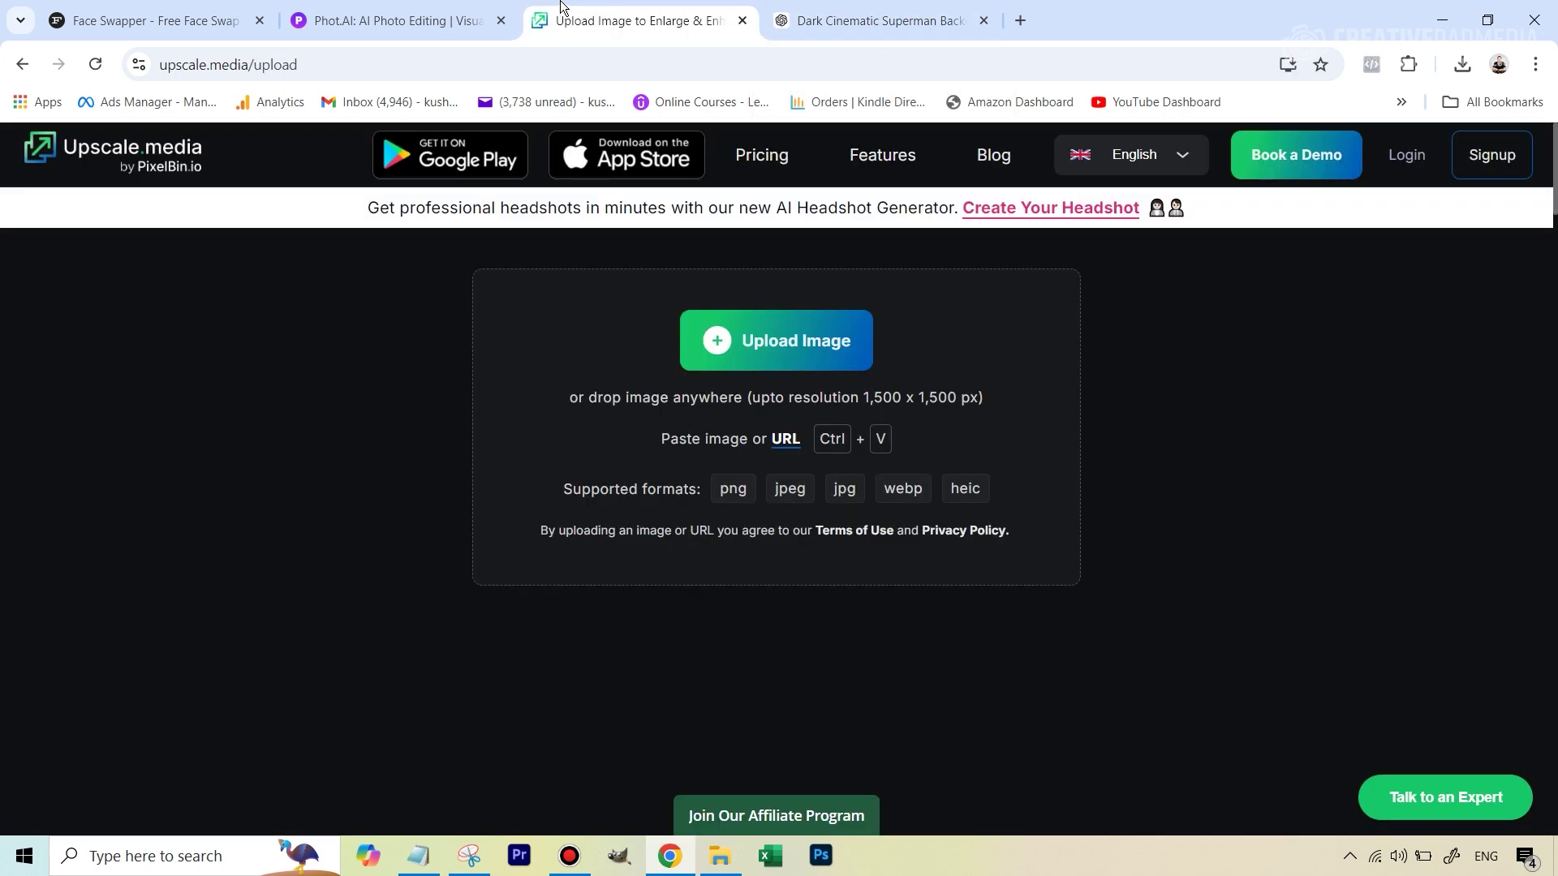
click(130, 27)
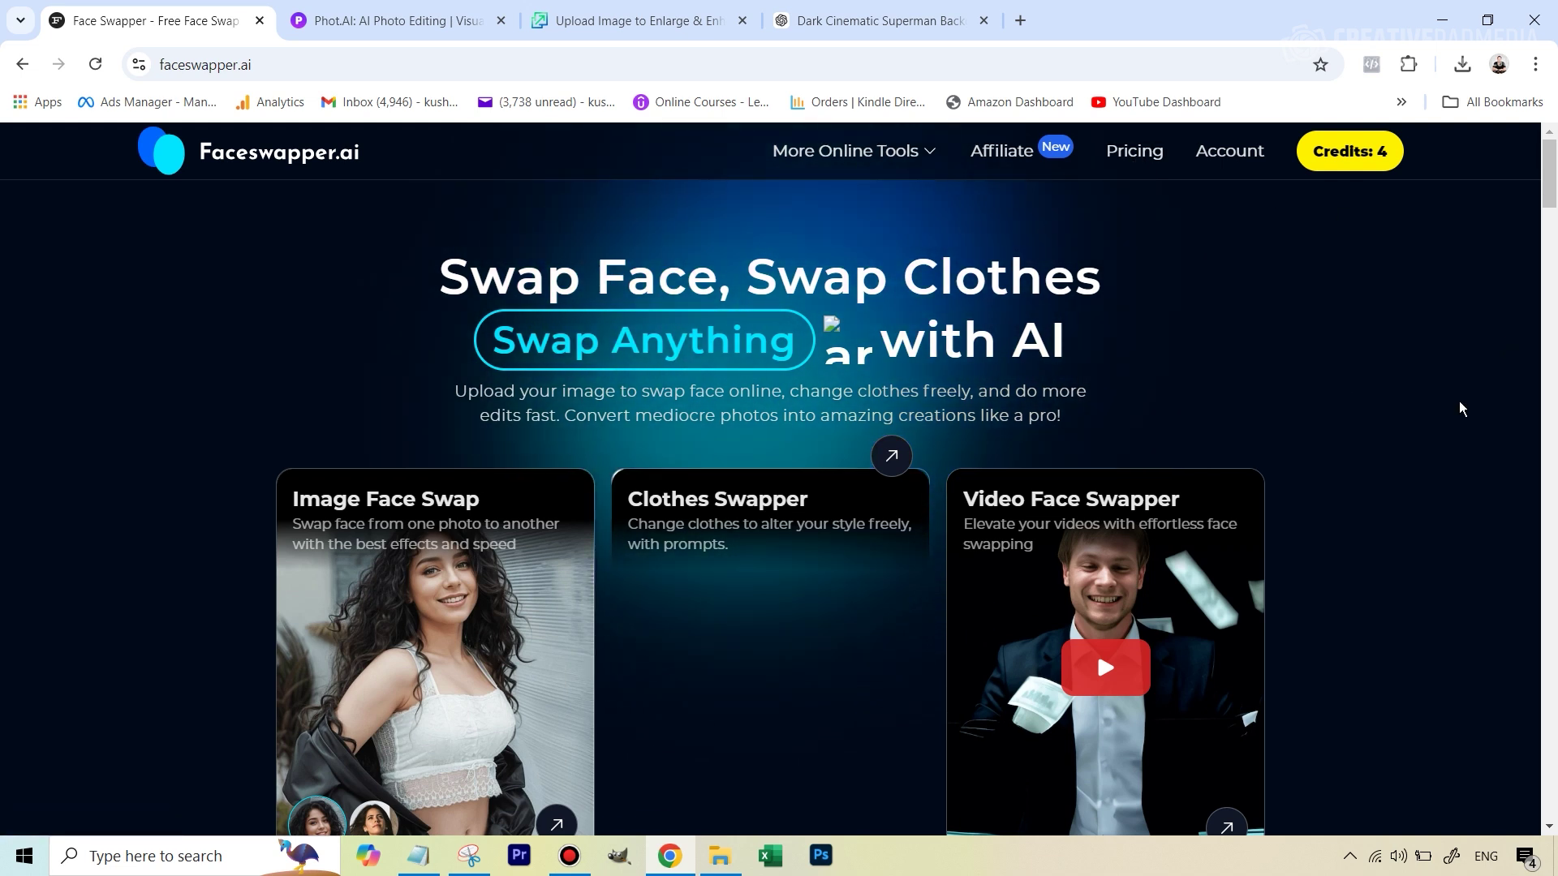
scroll(1300, 405, down, 1)
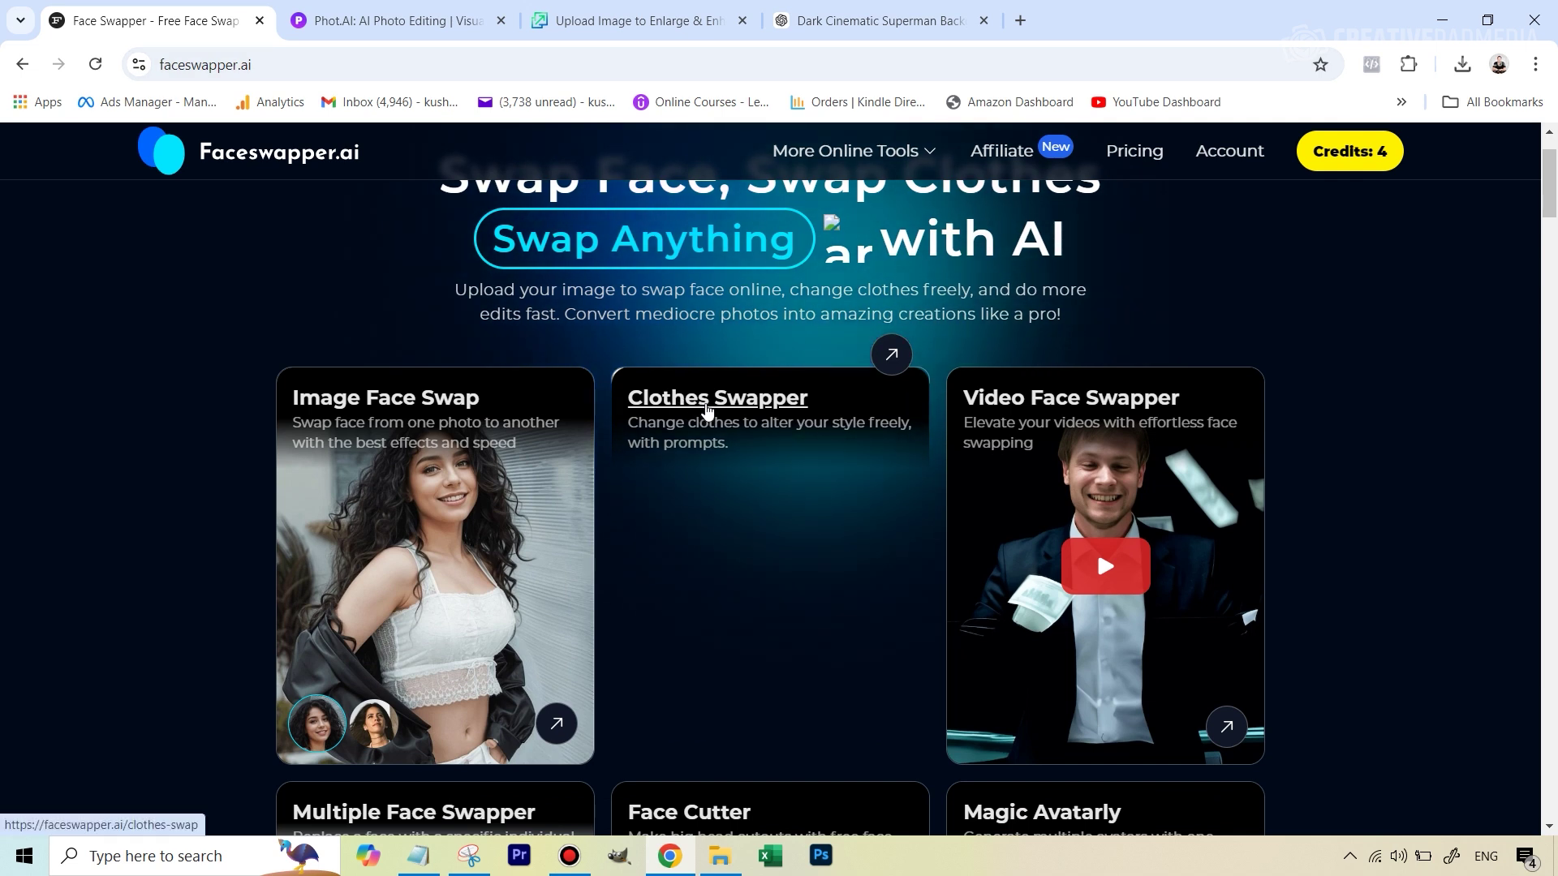
- Open the Clothes Swapper and upload photo 1 of the man from the Clothes Swap folder
click(703, 408)
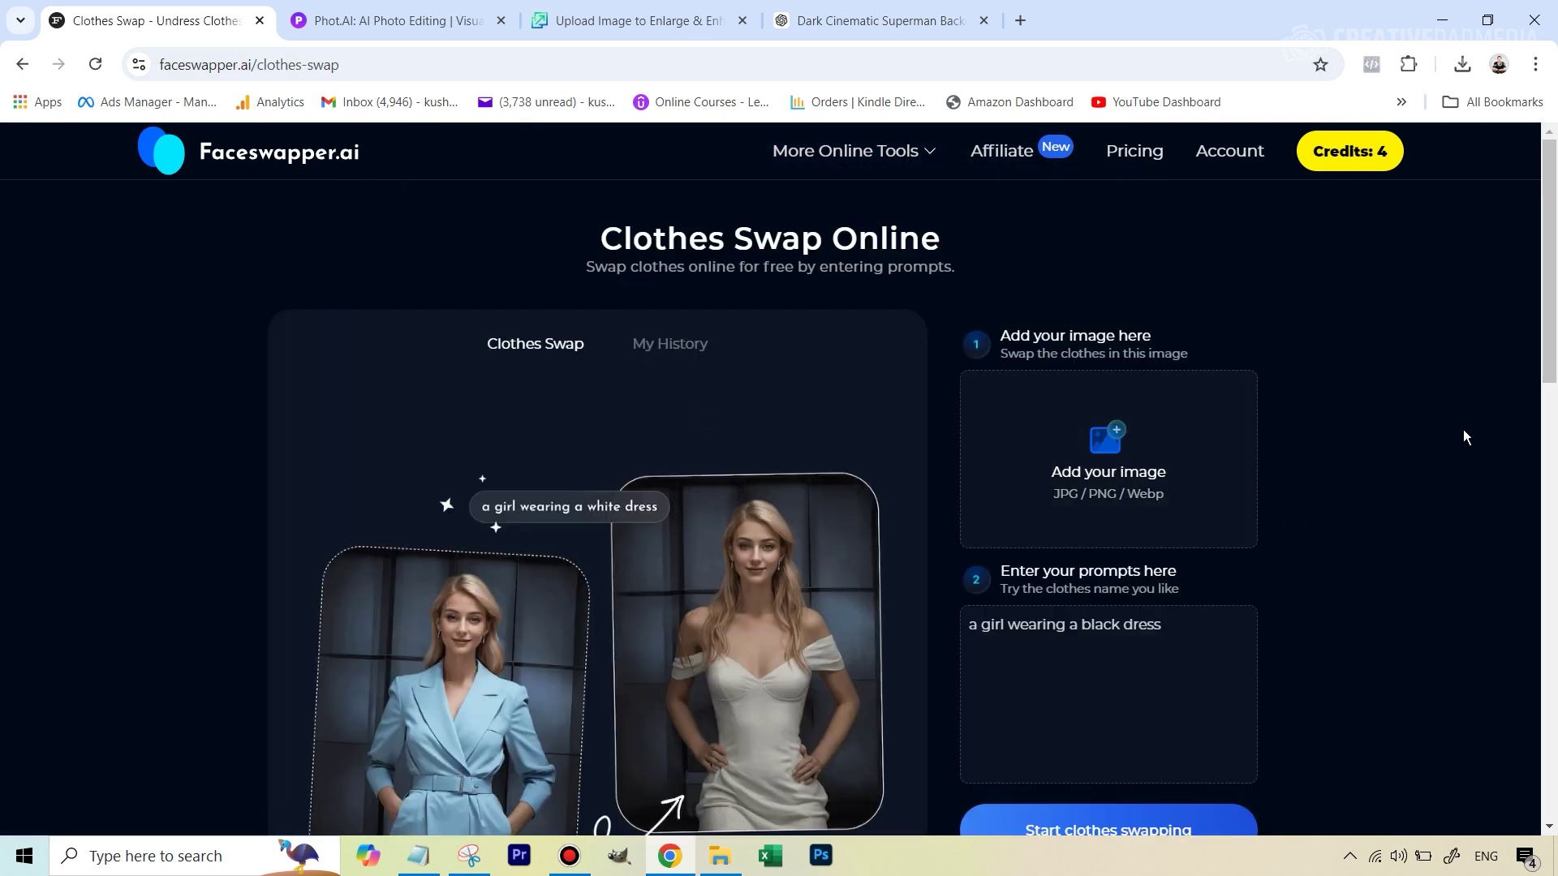
scroll(1463, 430, down, 1)
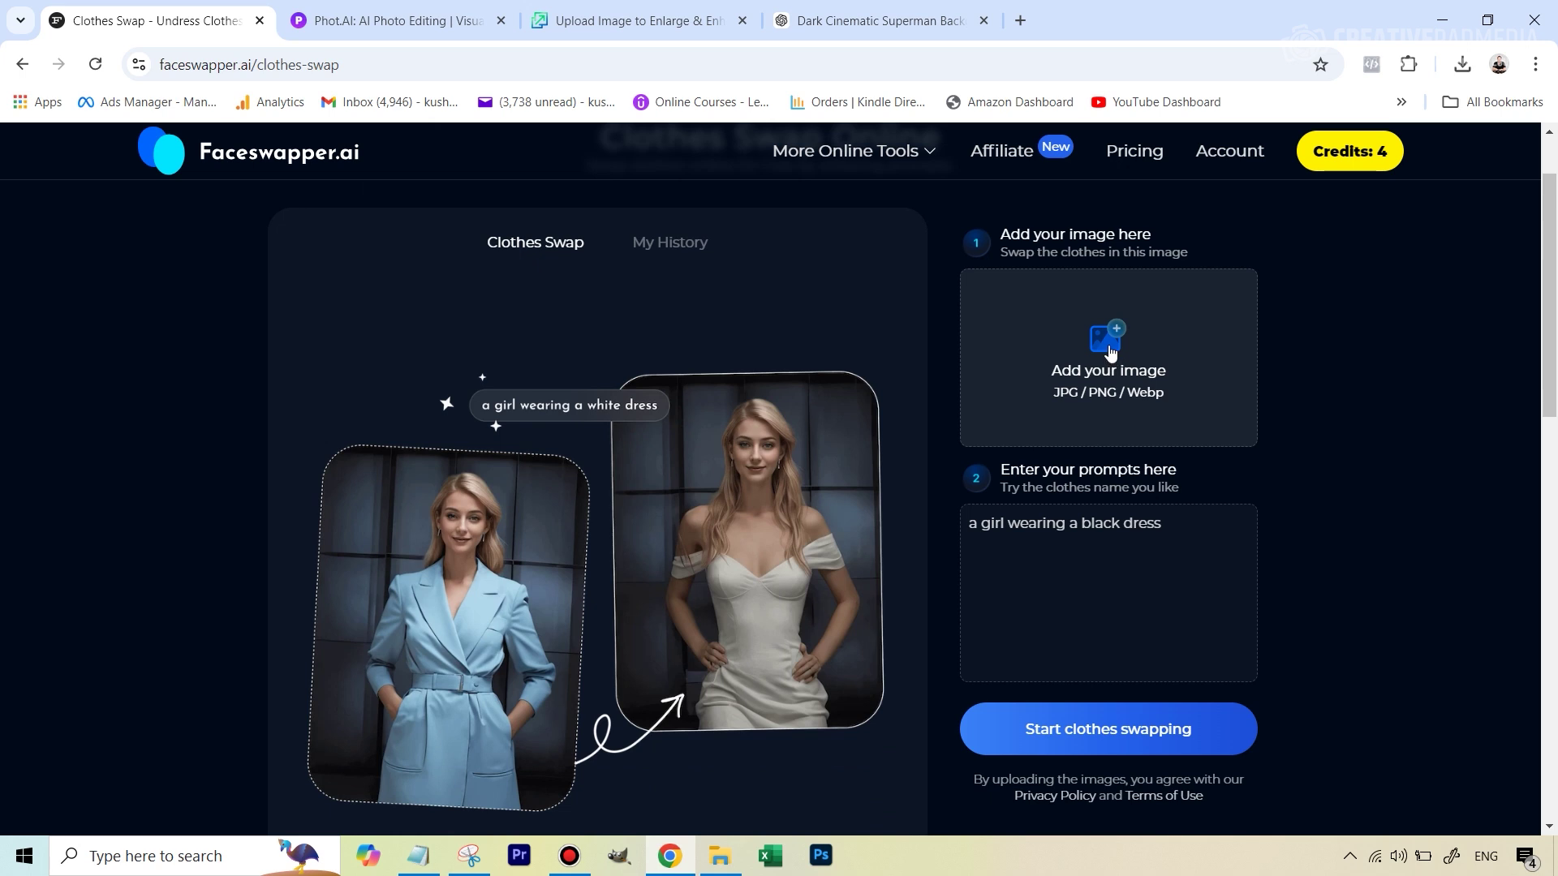
click(1159, 367)
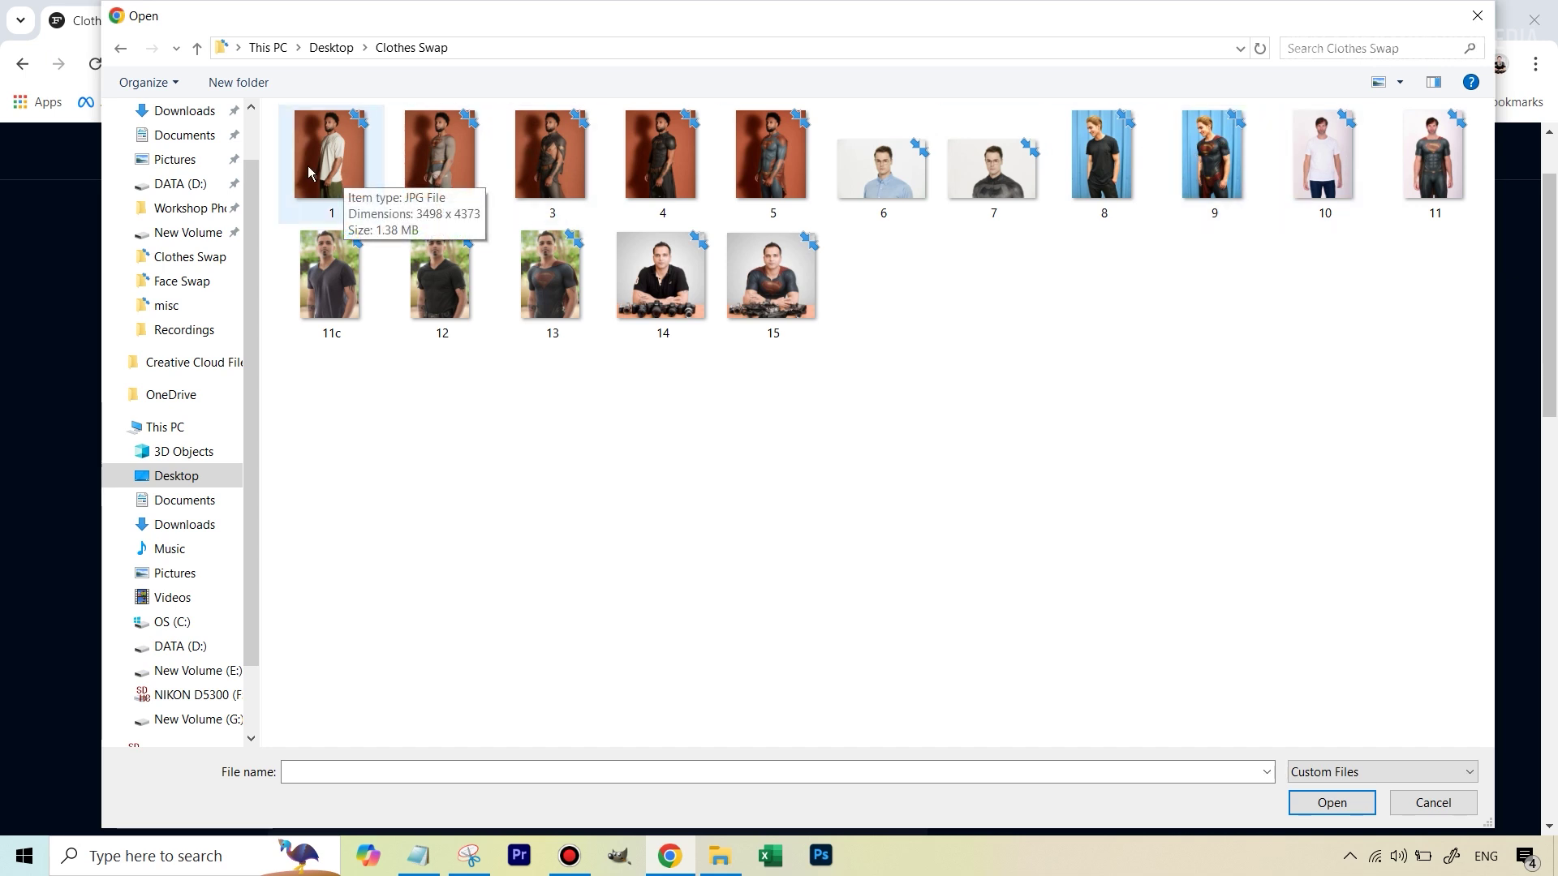
double_click(331, 199)
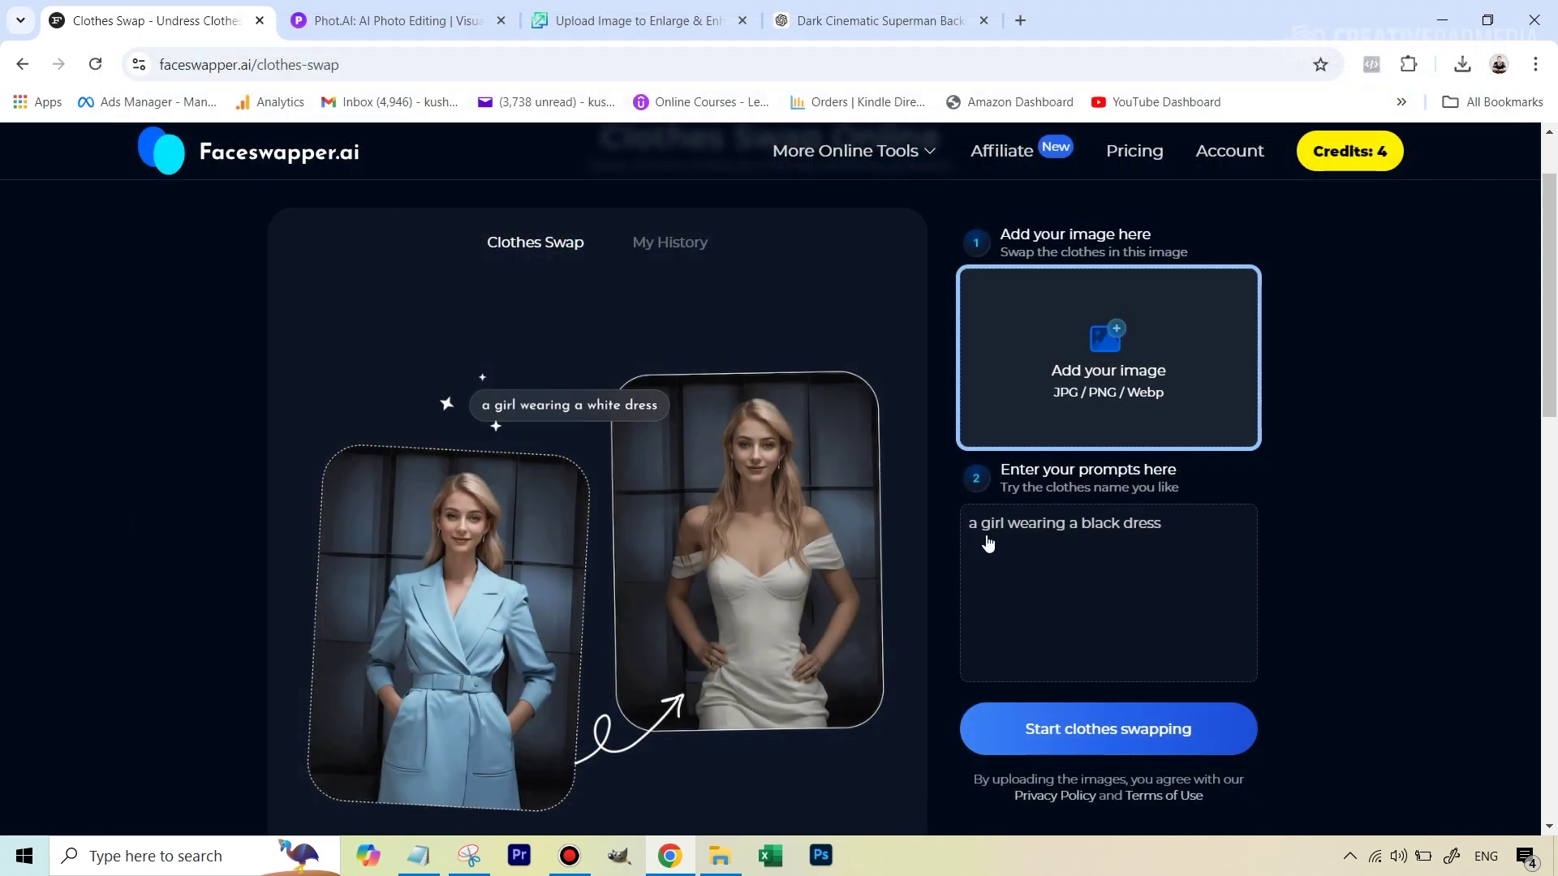
- Select the sample black-dress prompt text so it can be replaced
scroll(666, 514, down, 1)
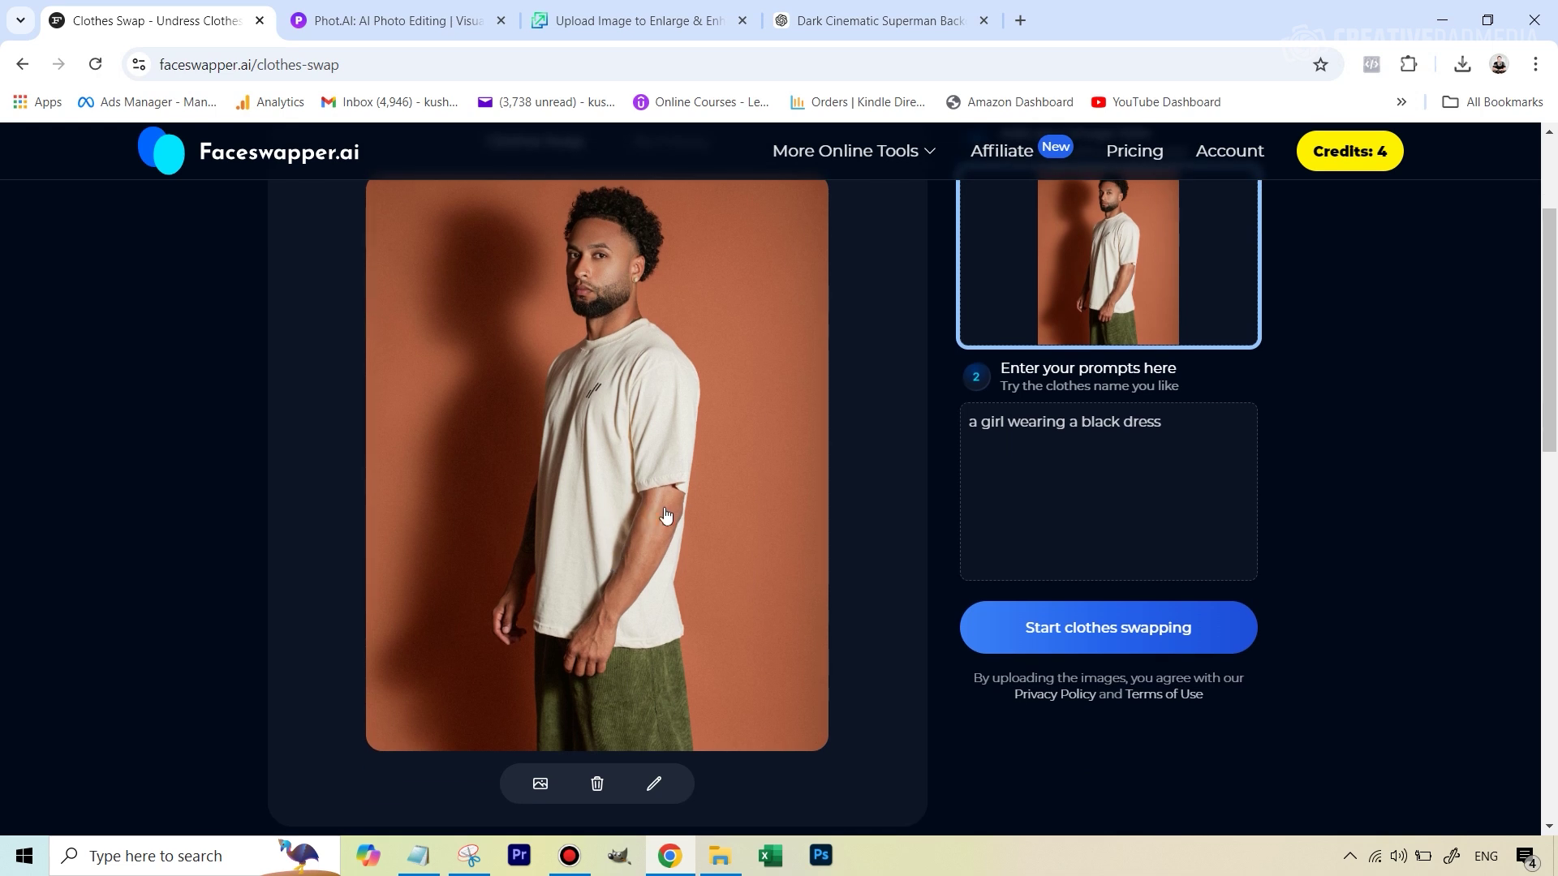
scroll(689, 341, up, 1)
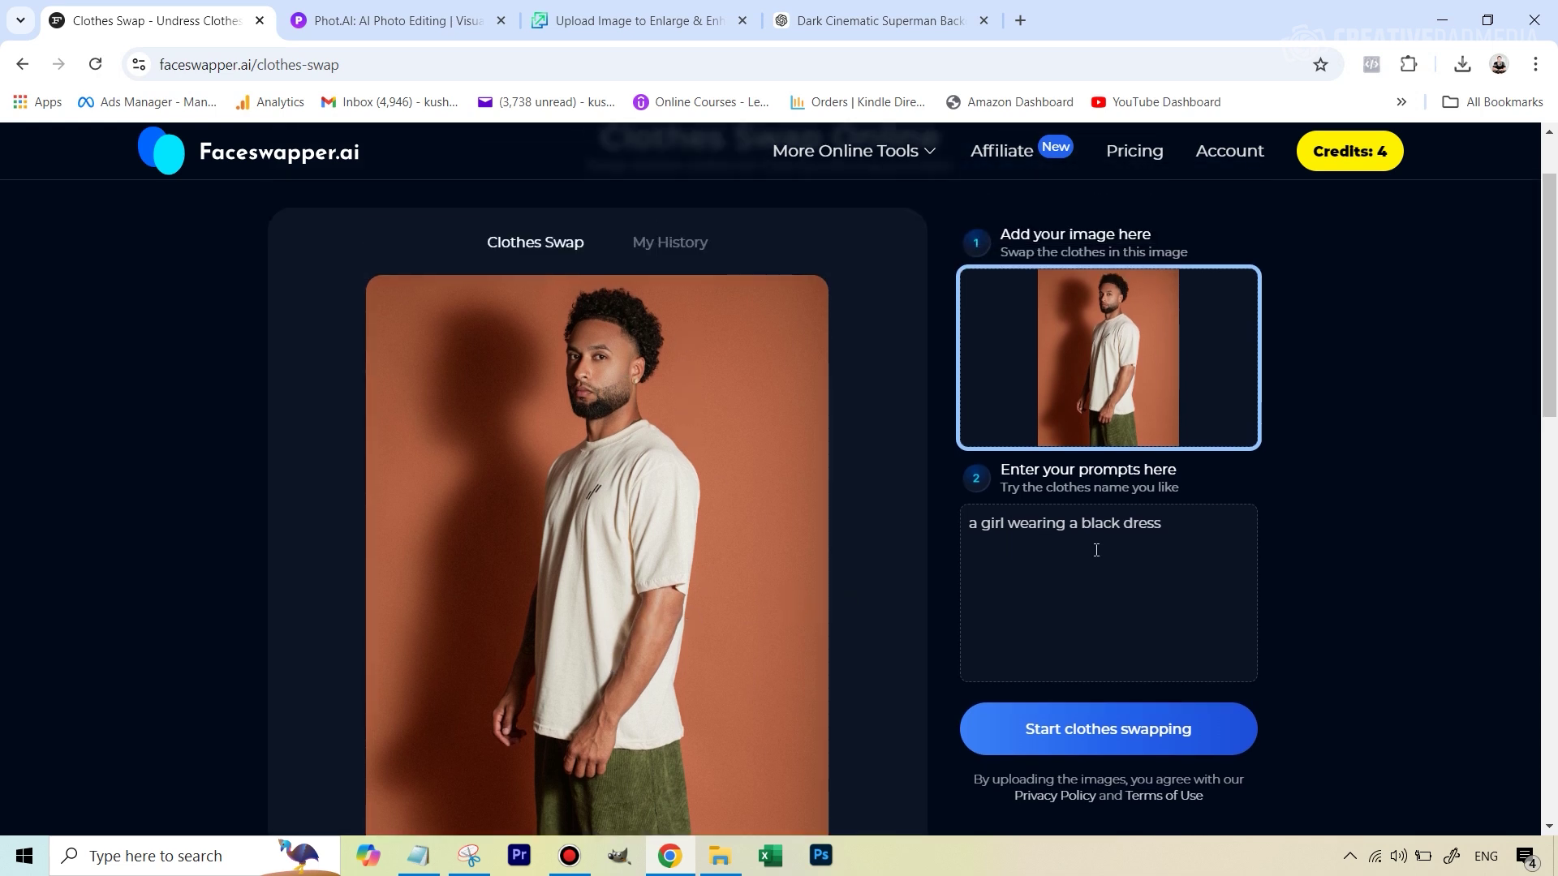
drag(1179, 540, 1001, 546)
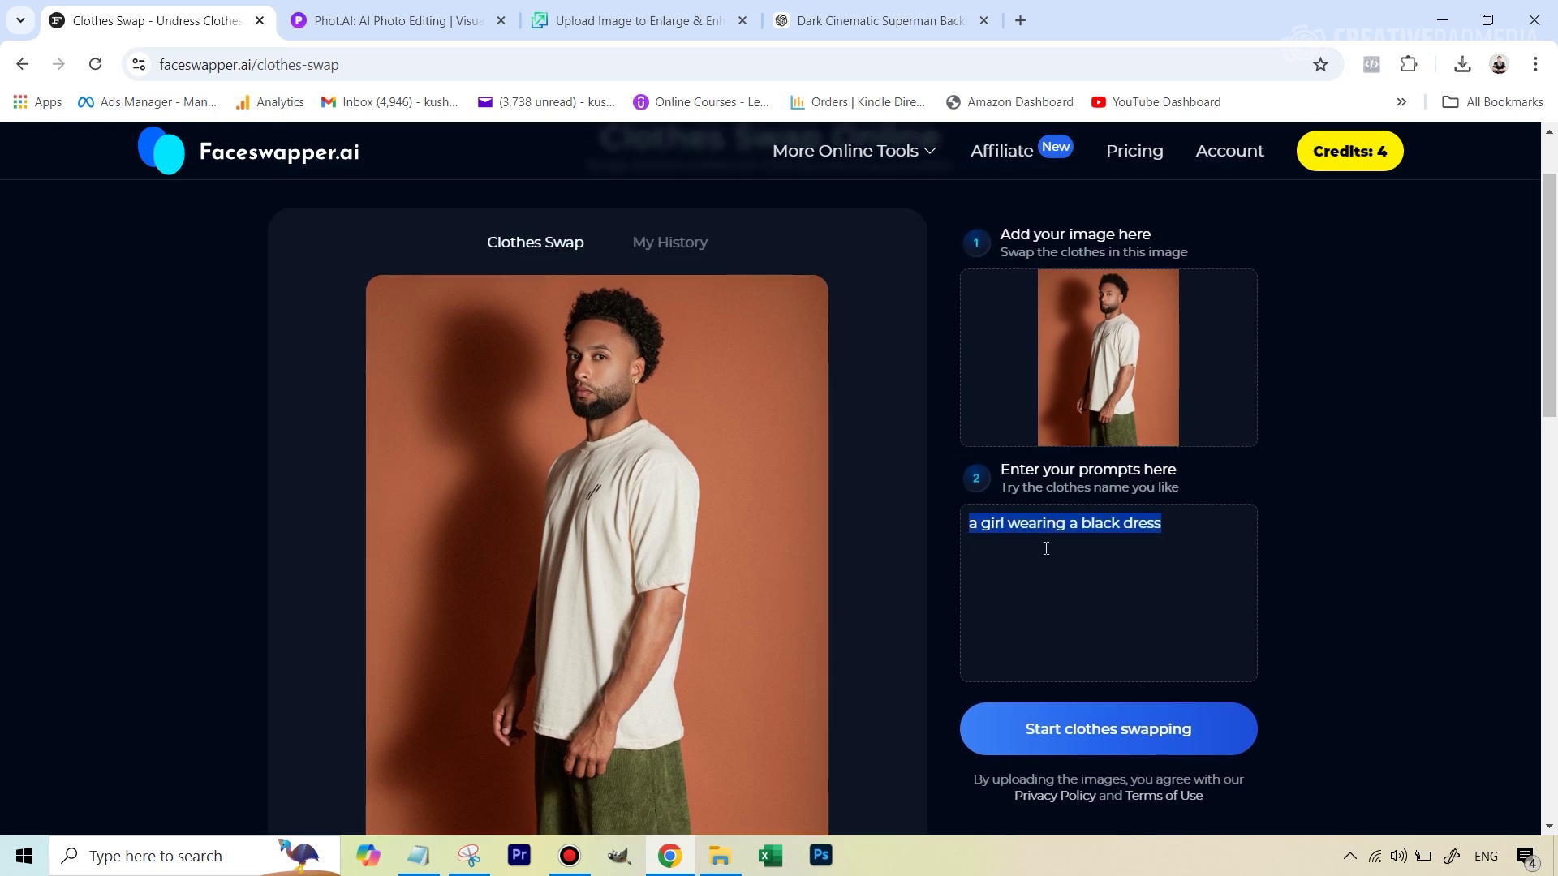
- Replace the prompt with 'iron man costume' and generate the clothes swap
key(BackSpace)
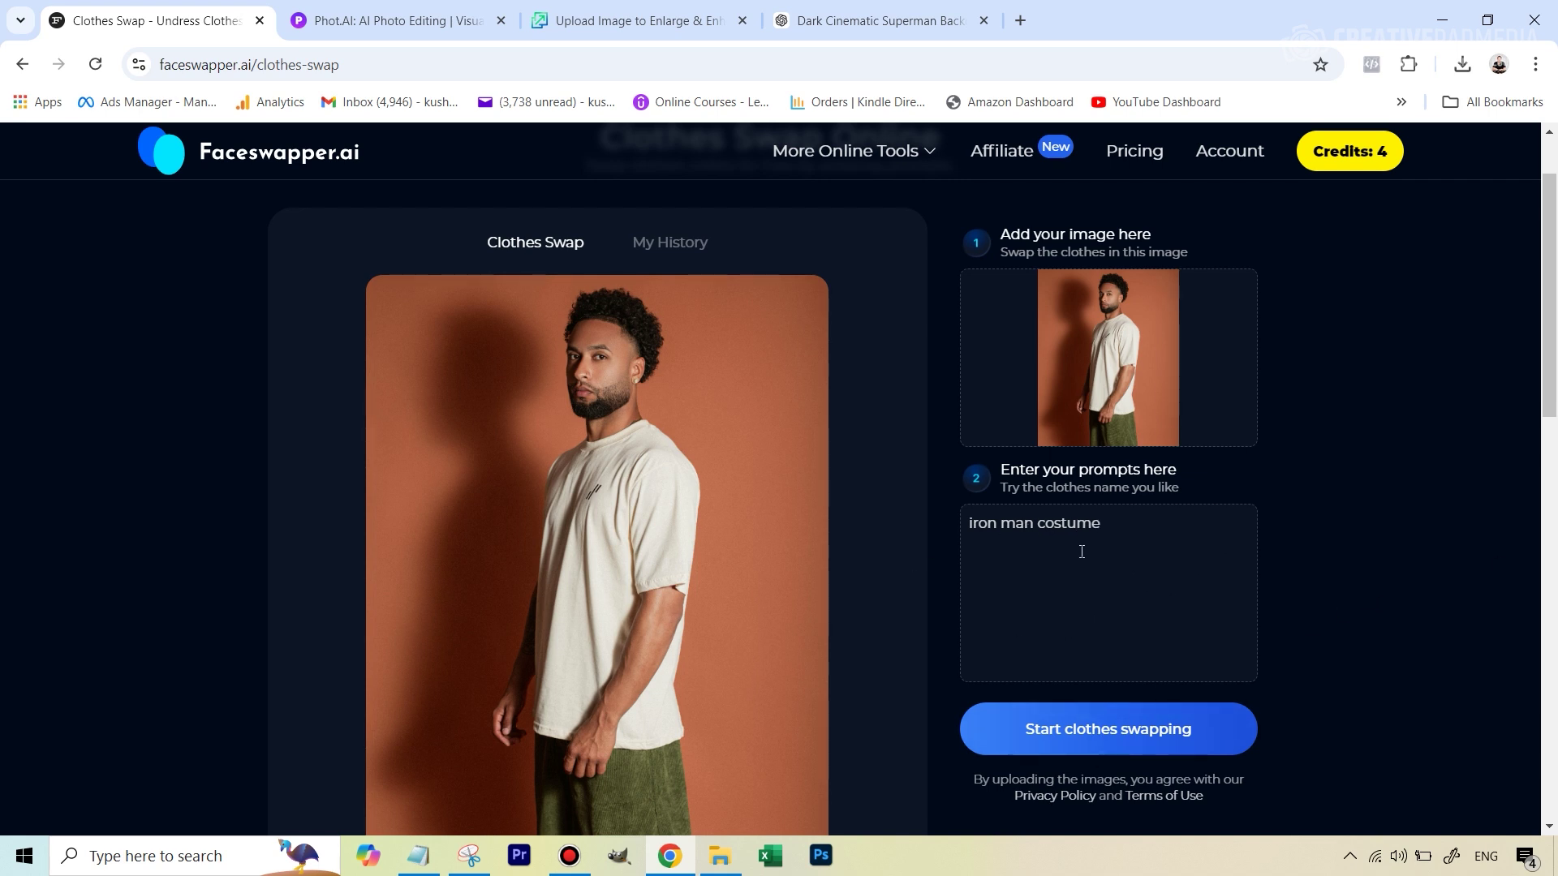
click(1134, 744)
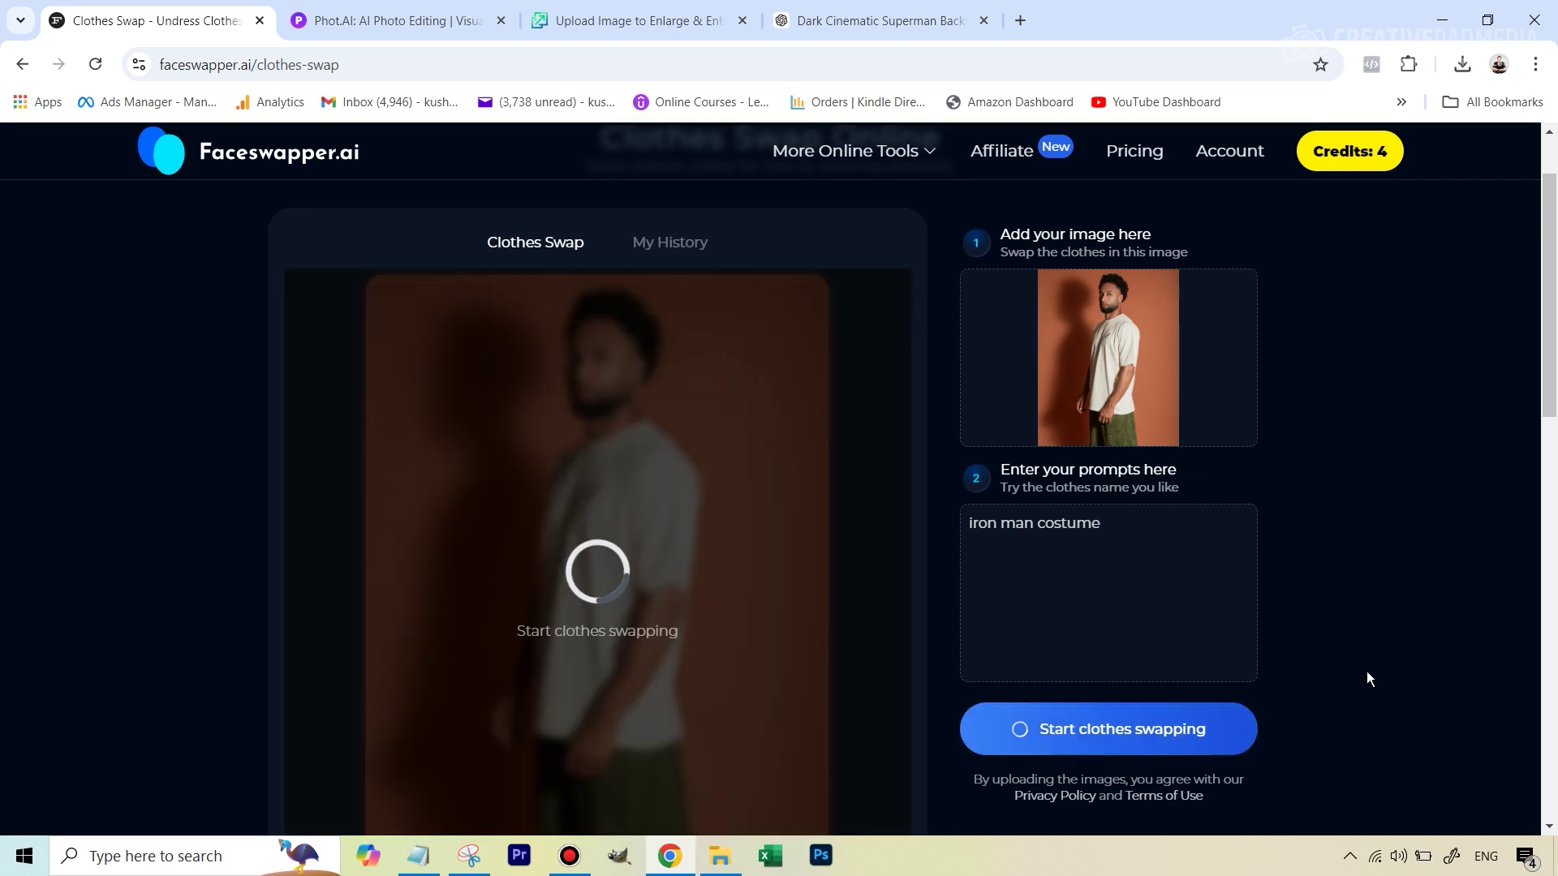
scroll(1365, 645, down, 1)
scroll(1365, 644, up, 1)
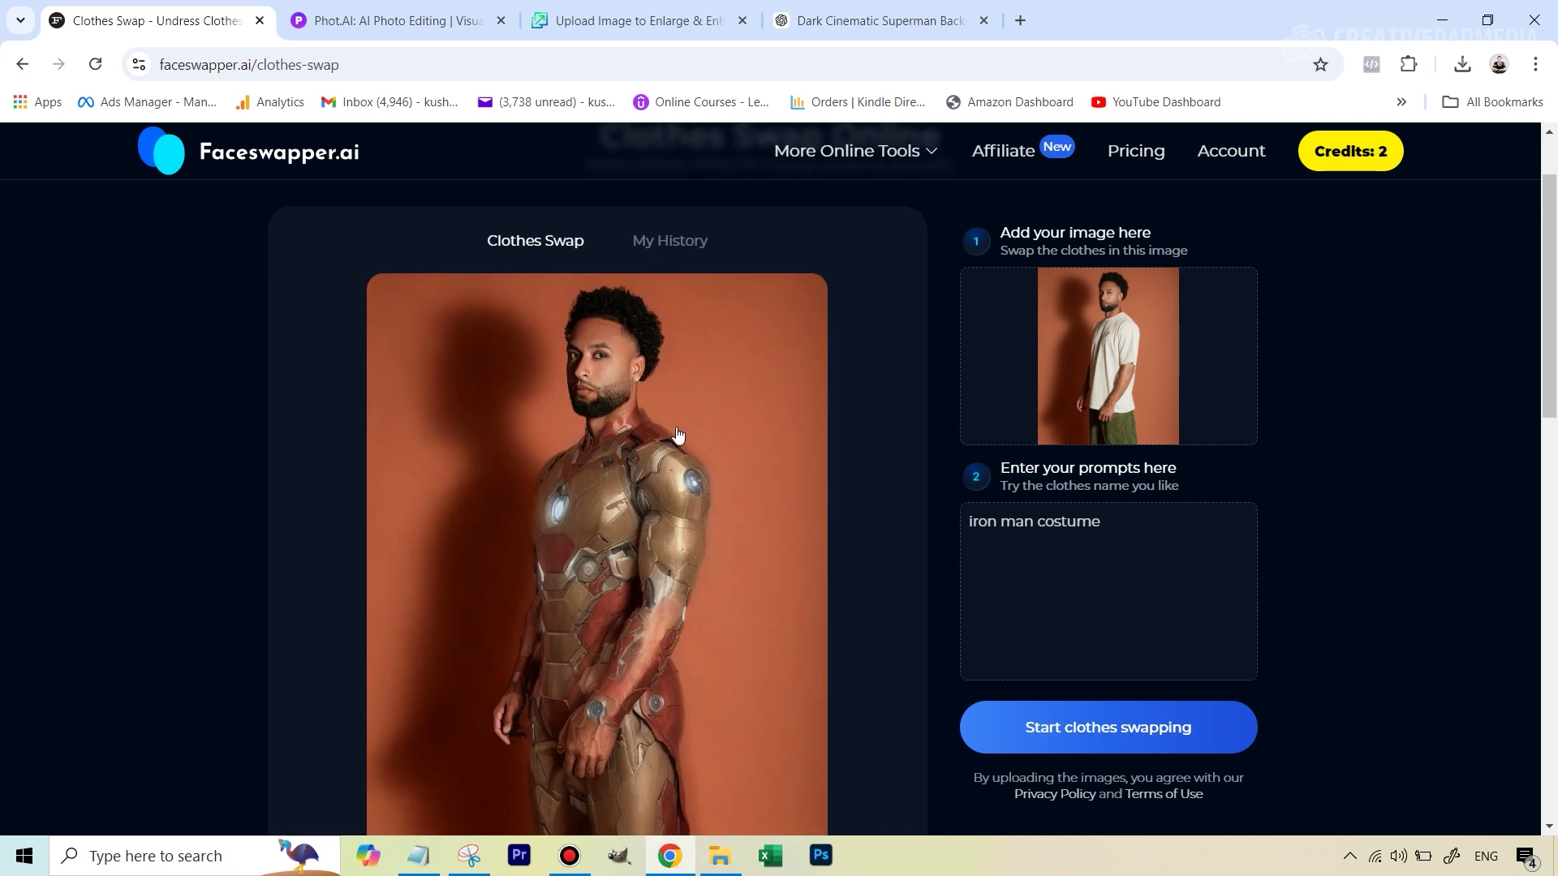
- Download the Iron Man result image and view it from Chrome's downloads
scroll(690, 468, down, 1)
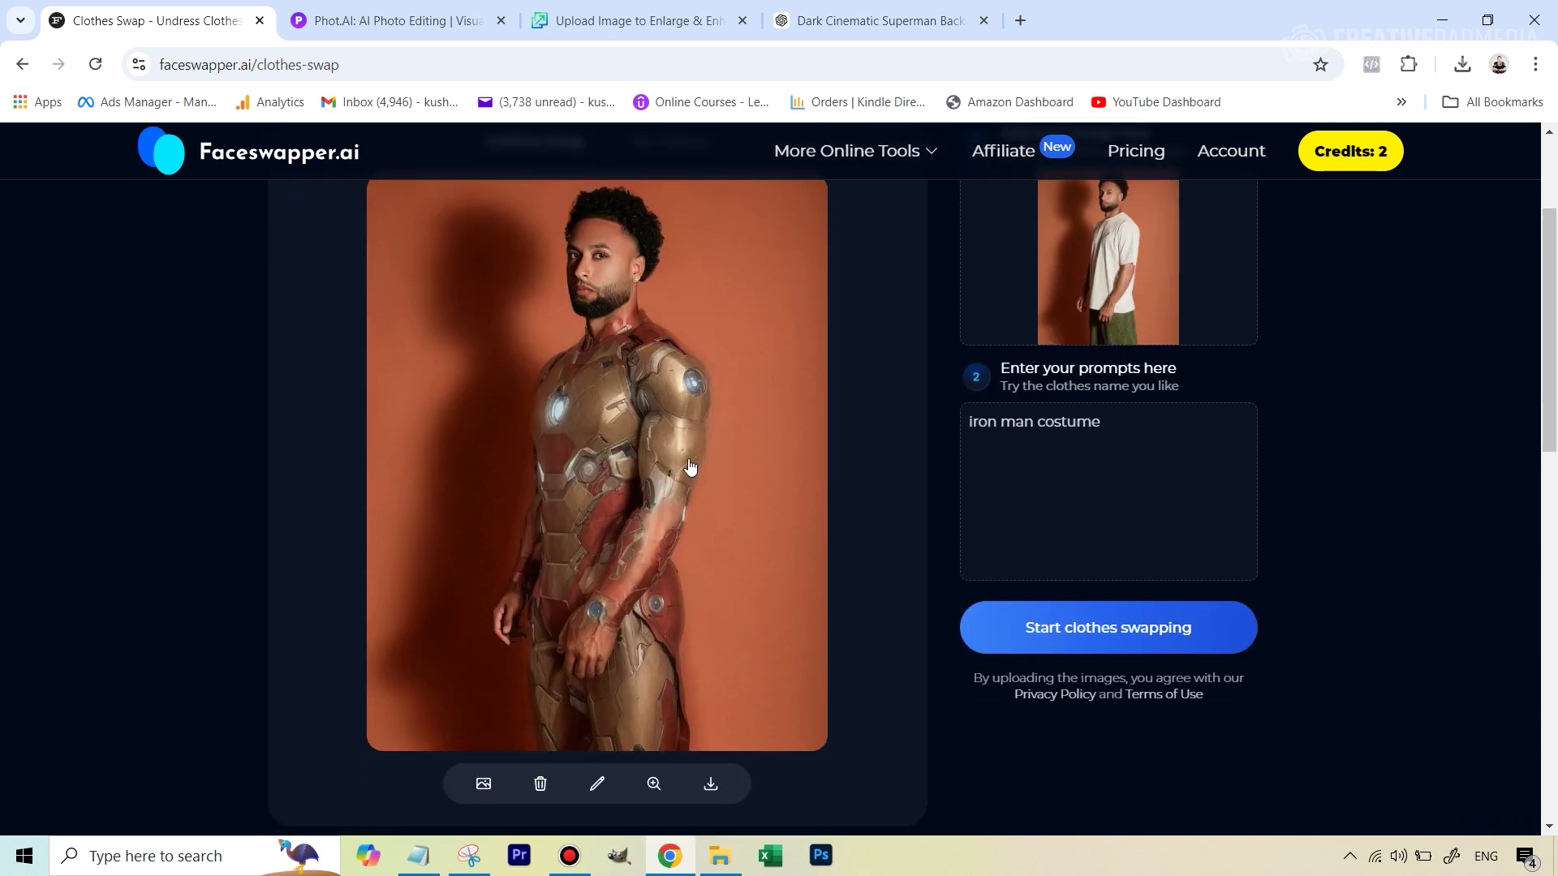
click(711, 784)
click(1376, 330)
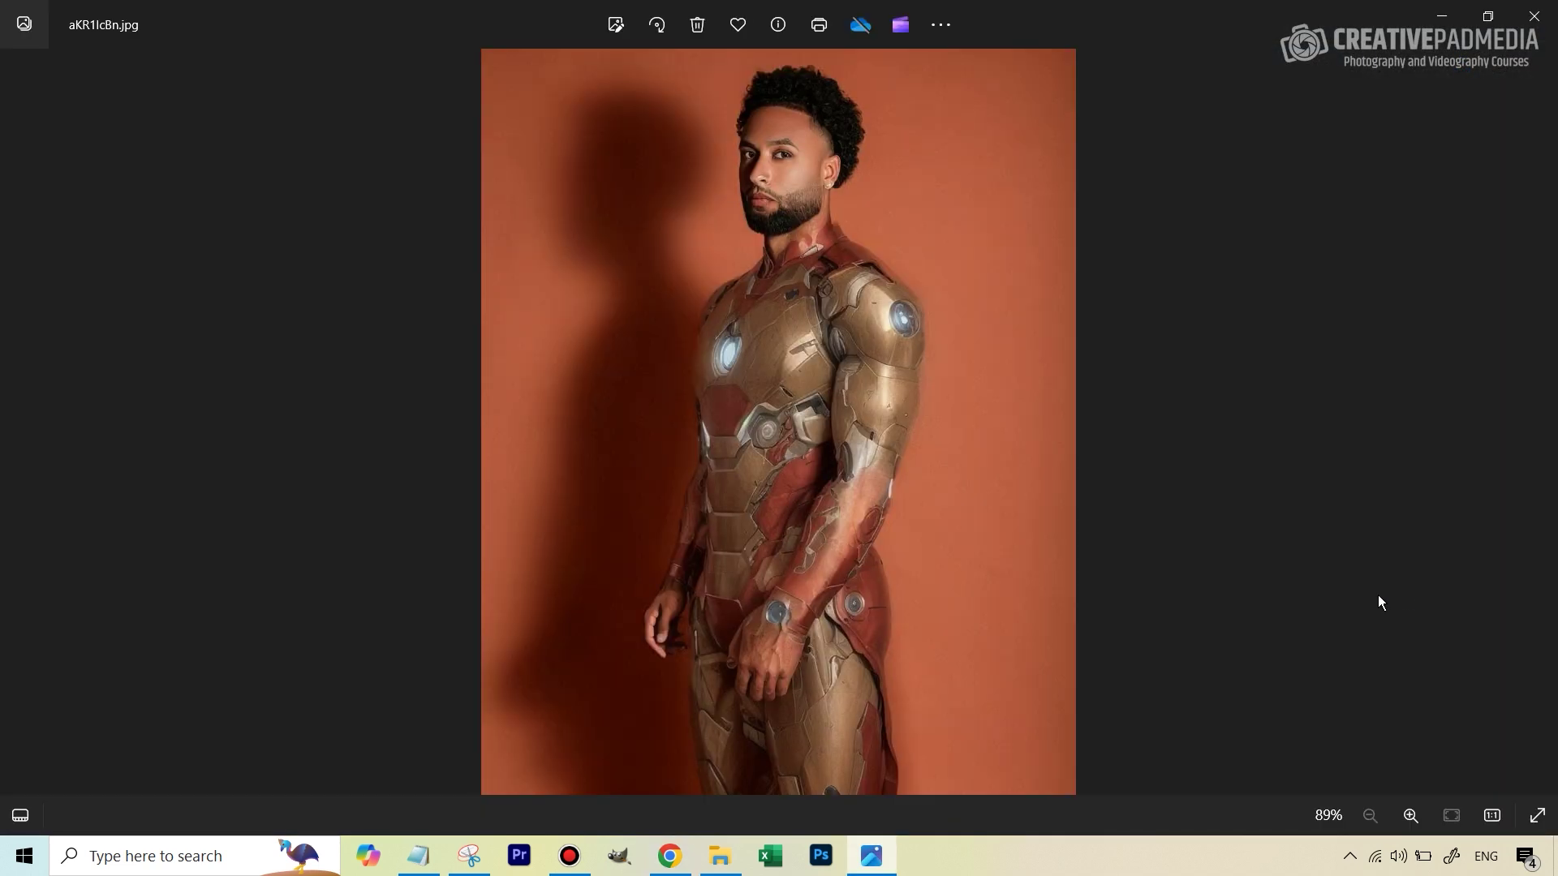
click(672, 865)
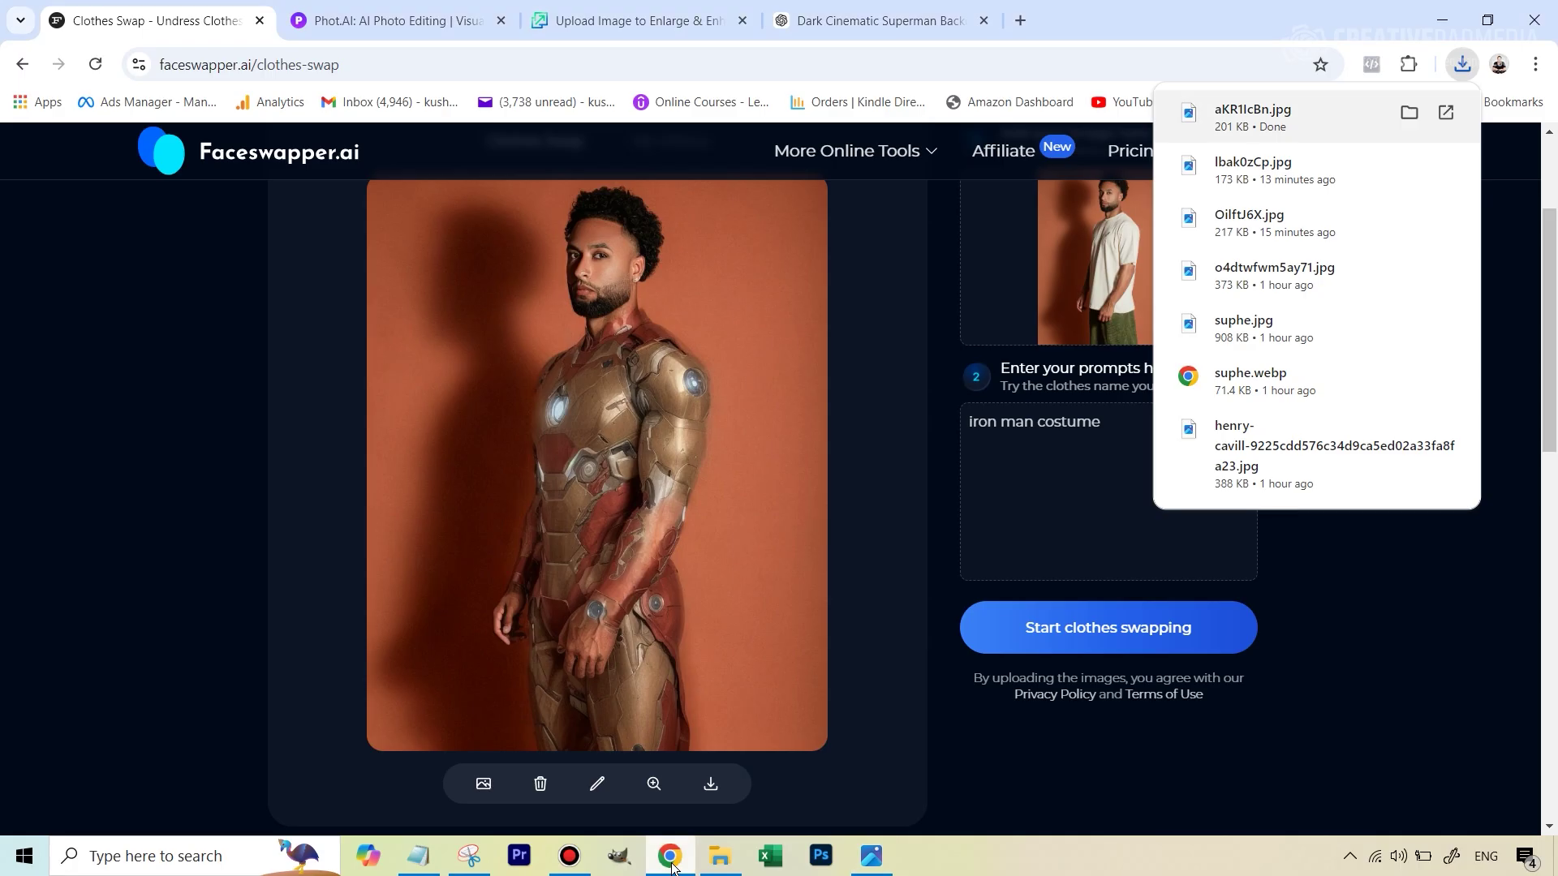
click(1519, 227)
- Rerun the swap with the prompt 'realistic iron man costume with a lot of detail'
scroll(1404, 172, up, 1)
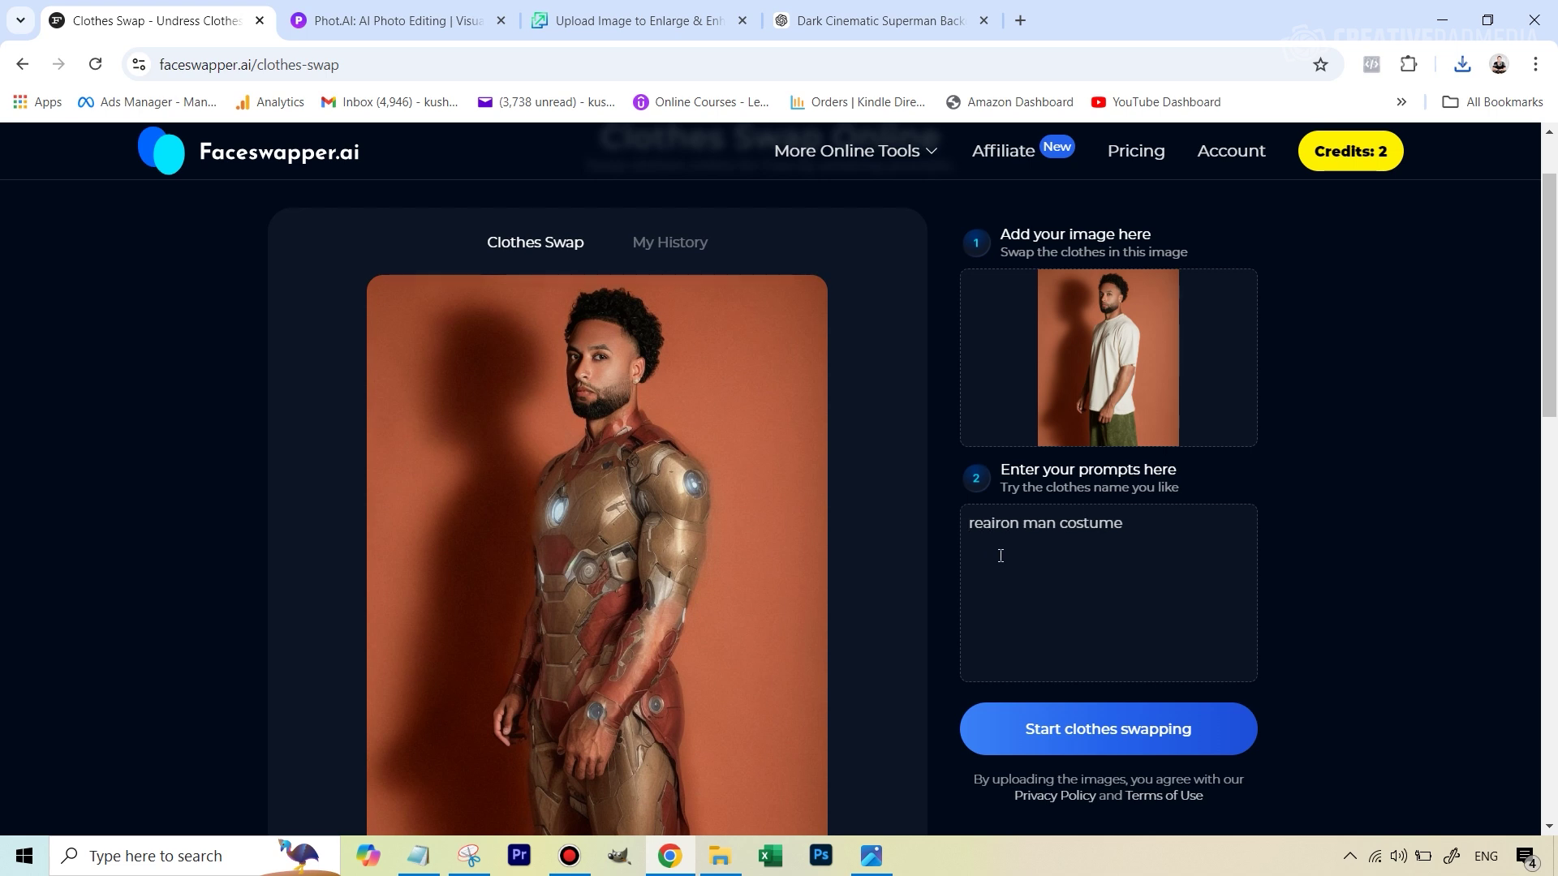
text(listic)
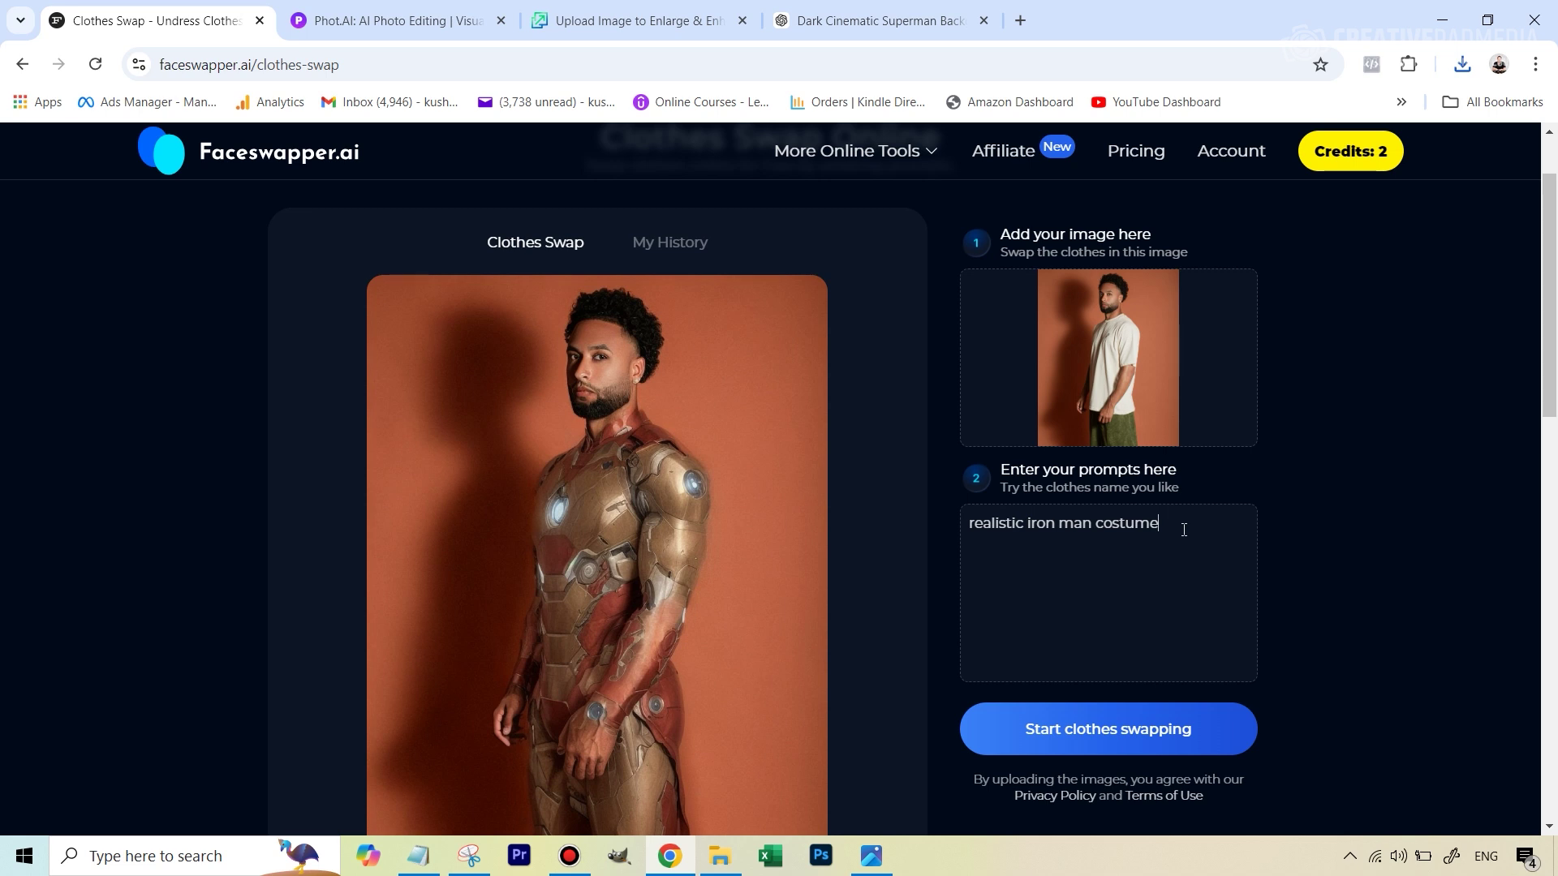
scroll(1183, 530, down, 1)
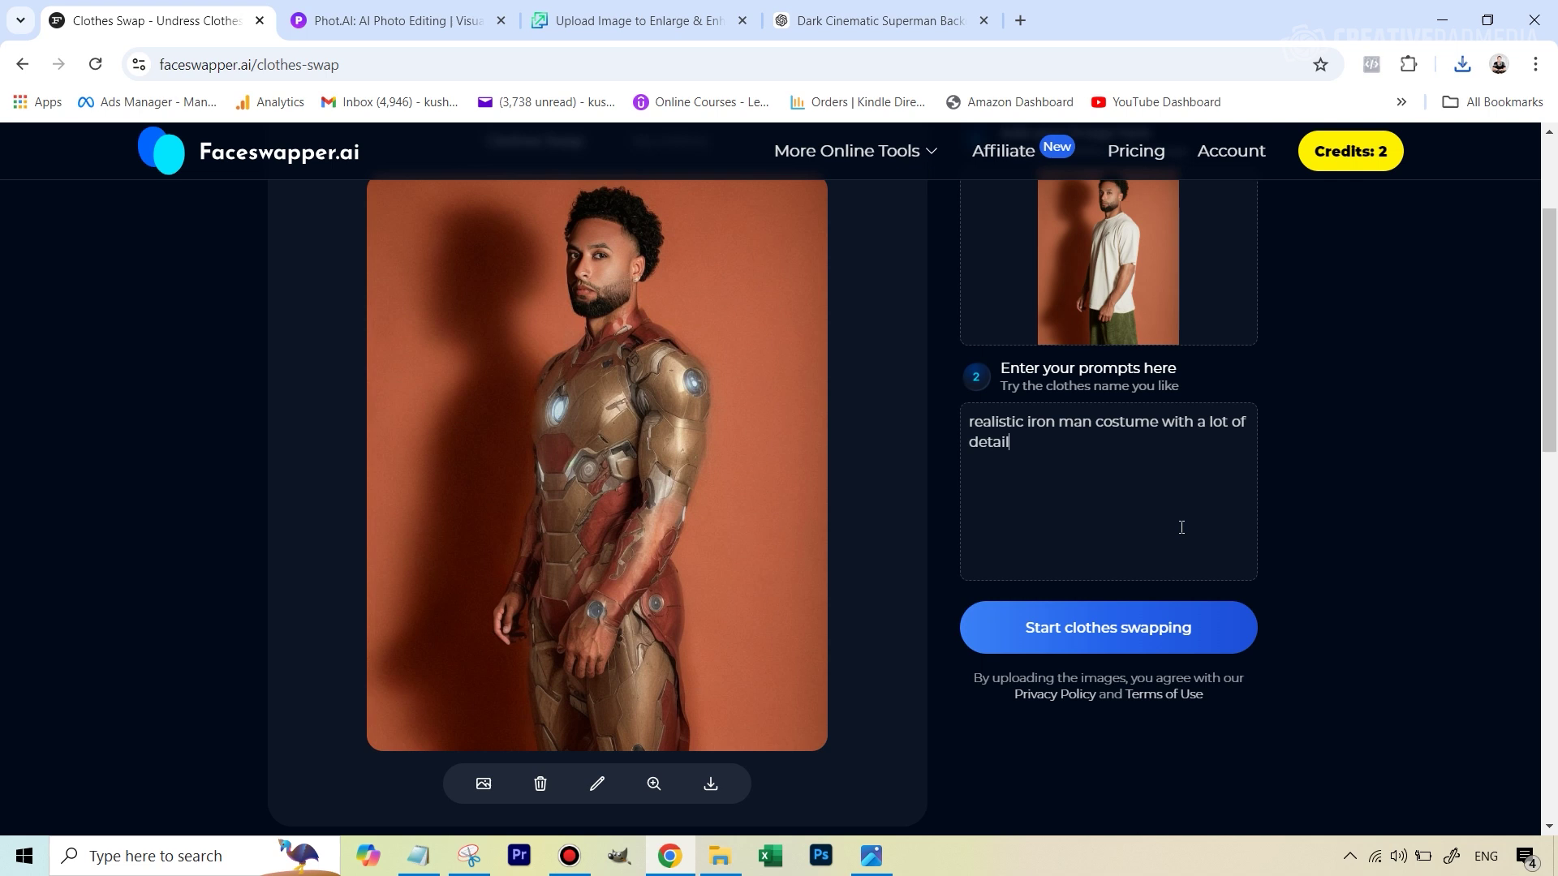
click(1113, 627)
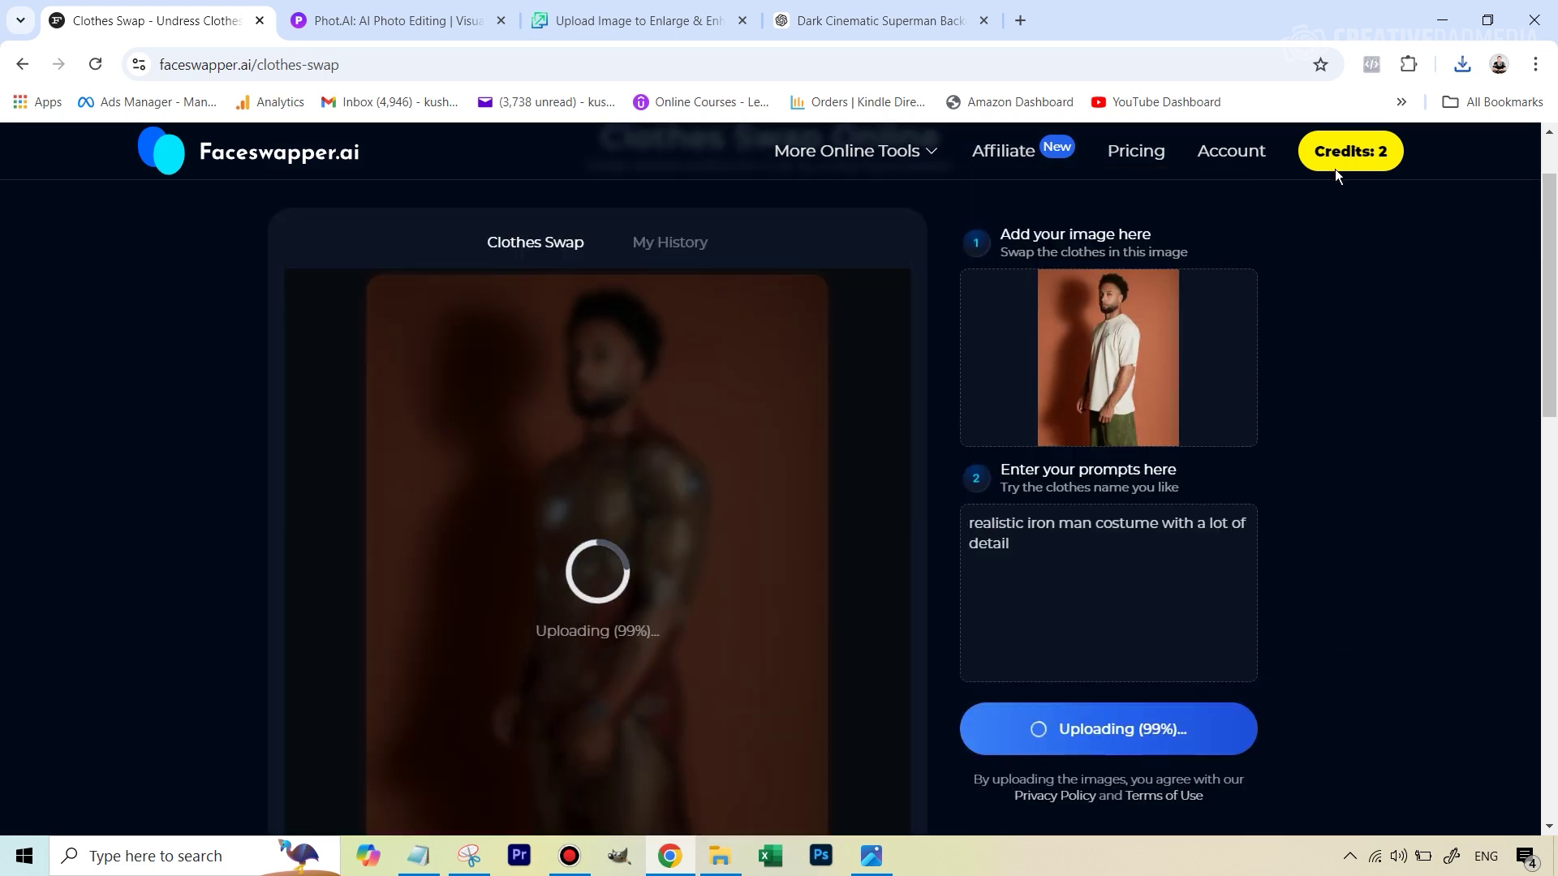
- Wait for the detailed Iron Man suit swap to finish generating
scroll(771, 442, up, 1)
scroll(731, 439, down, 1)
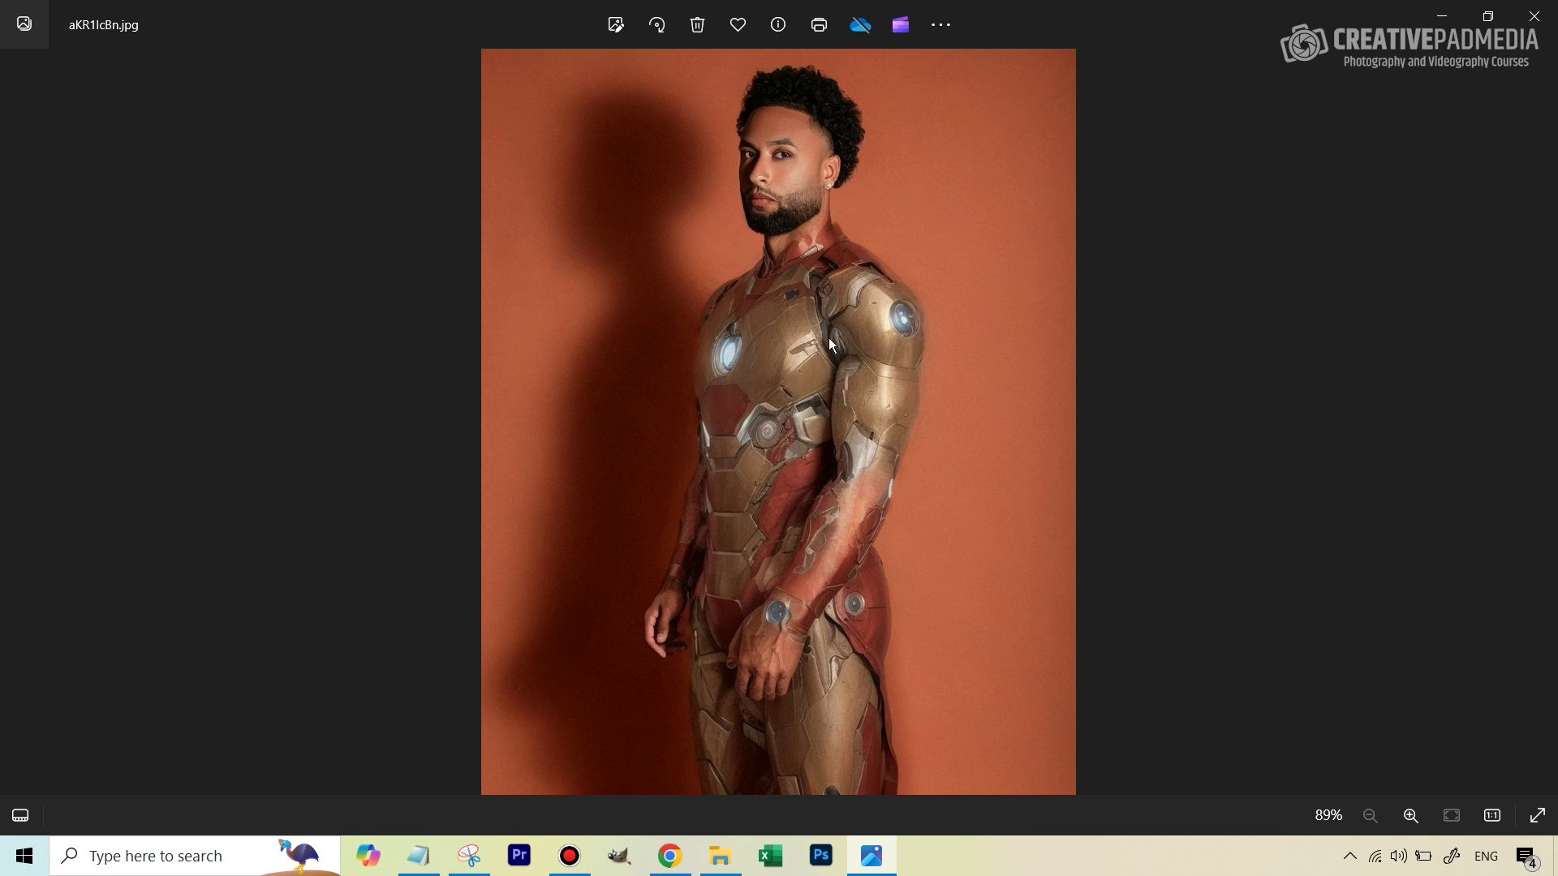
- Inspect the downloaded Iron Man photo in Windows Photos, then return to the Chrome clothes-swap result
scroll(829, 338, up, 8)
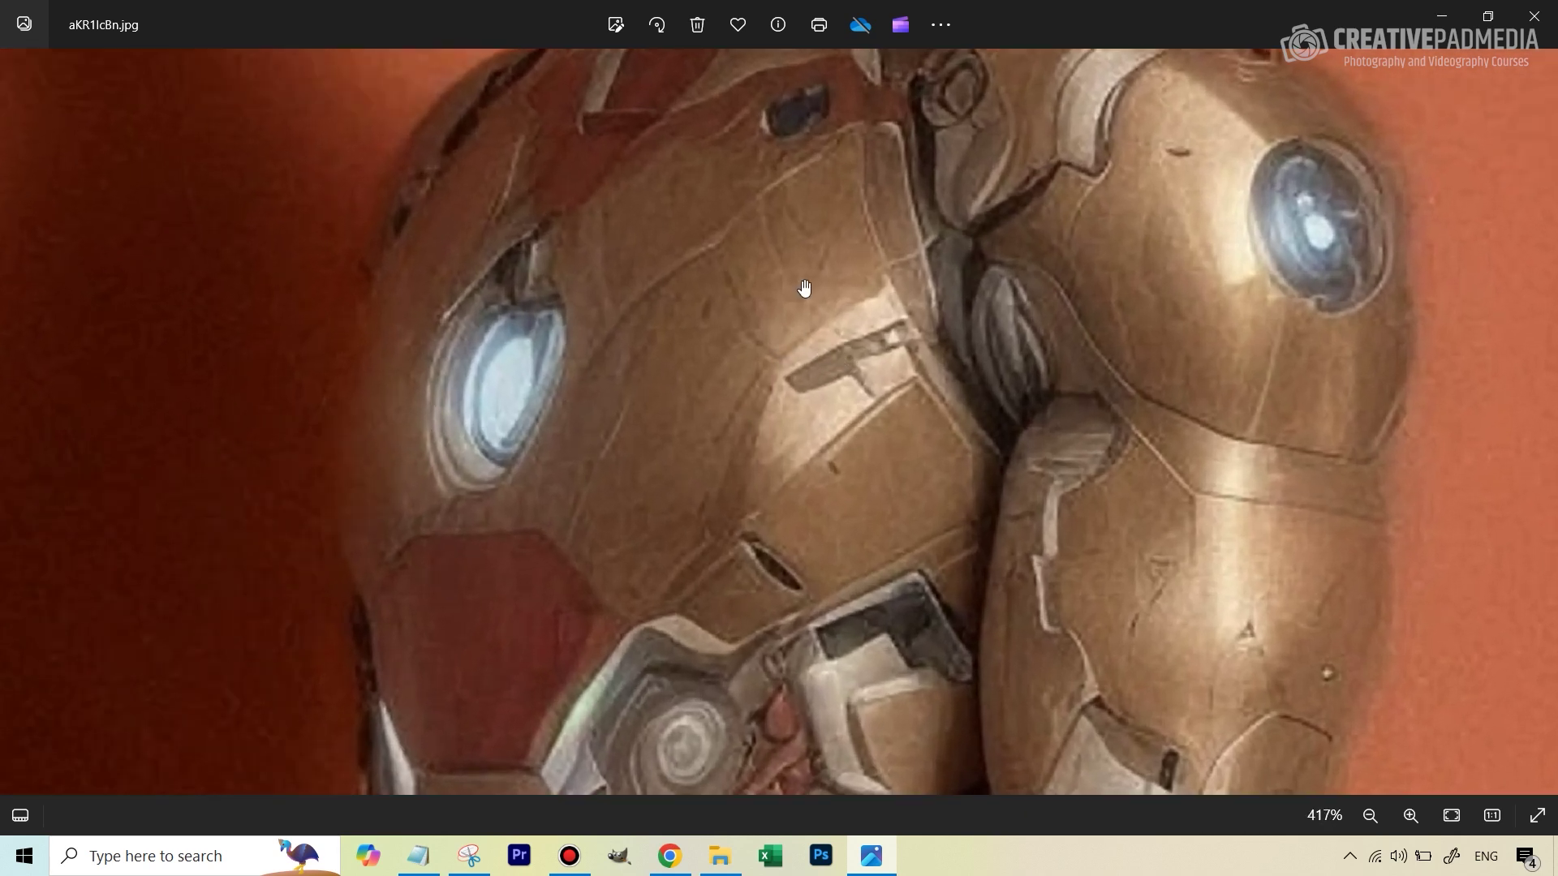
scroll(791, 361, down, 4)
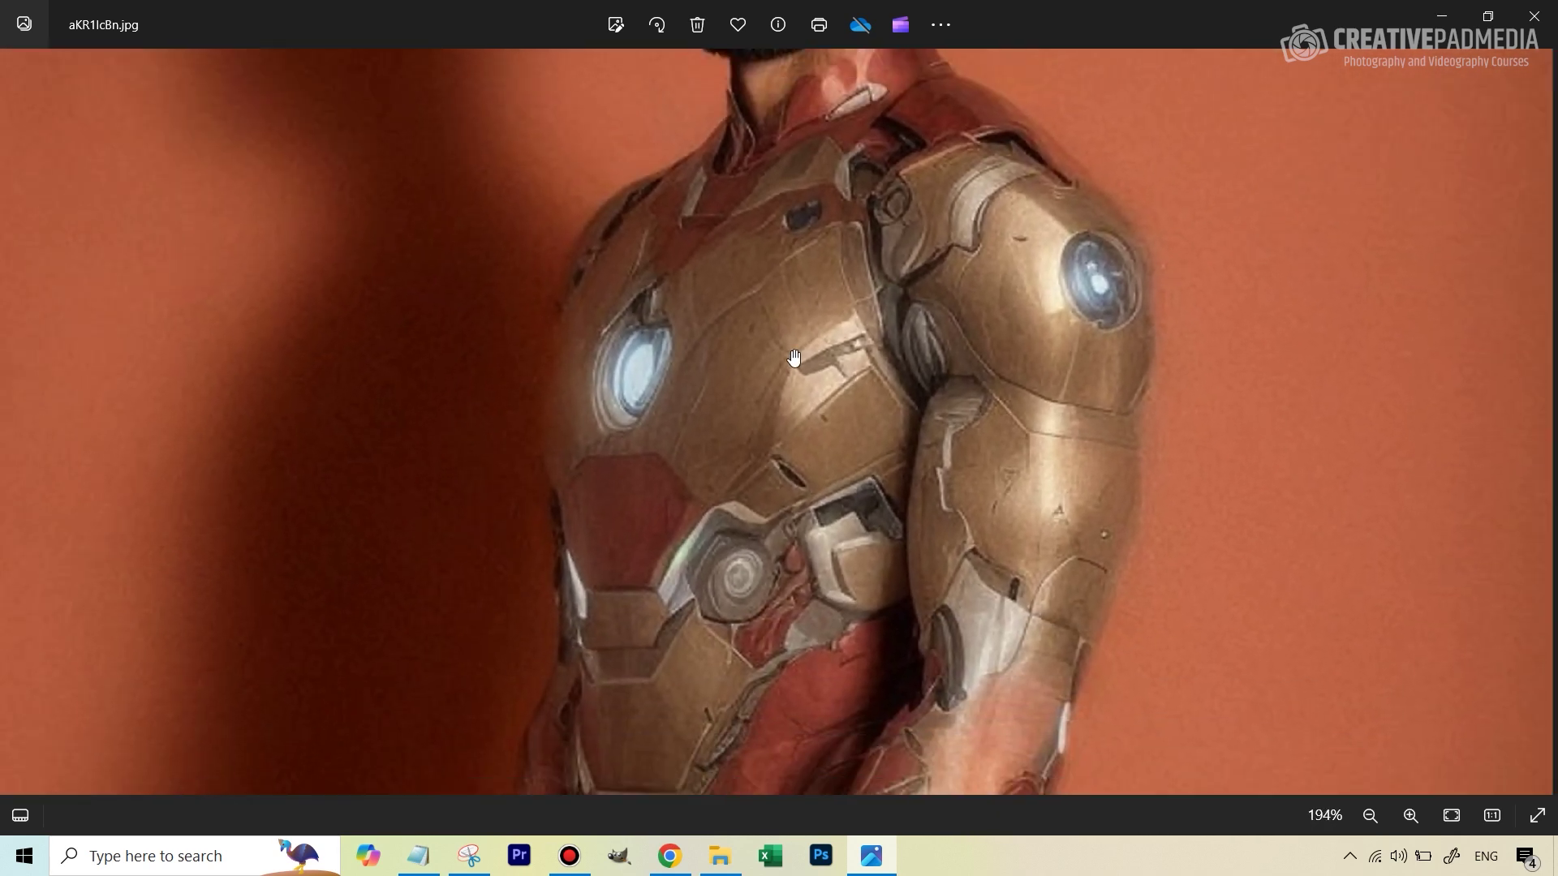
scroll(794, 358, down, 4)
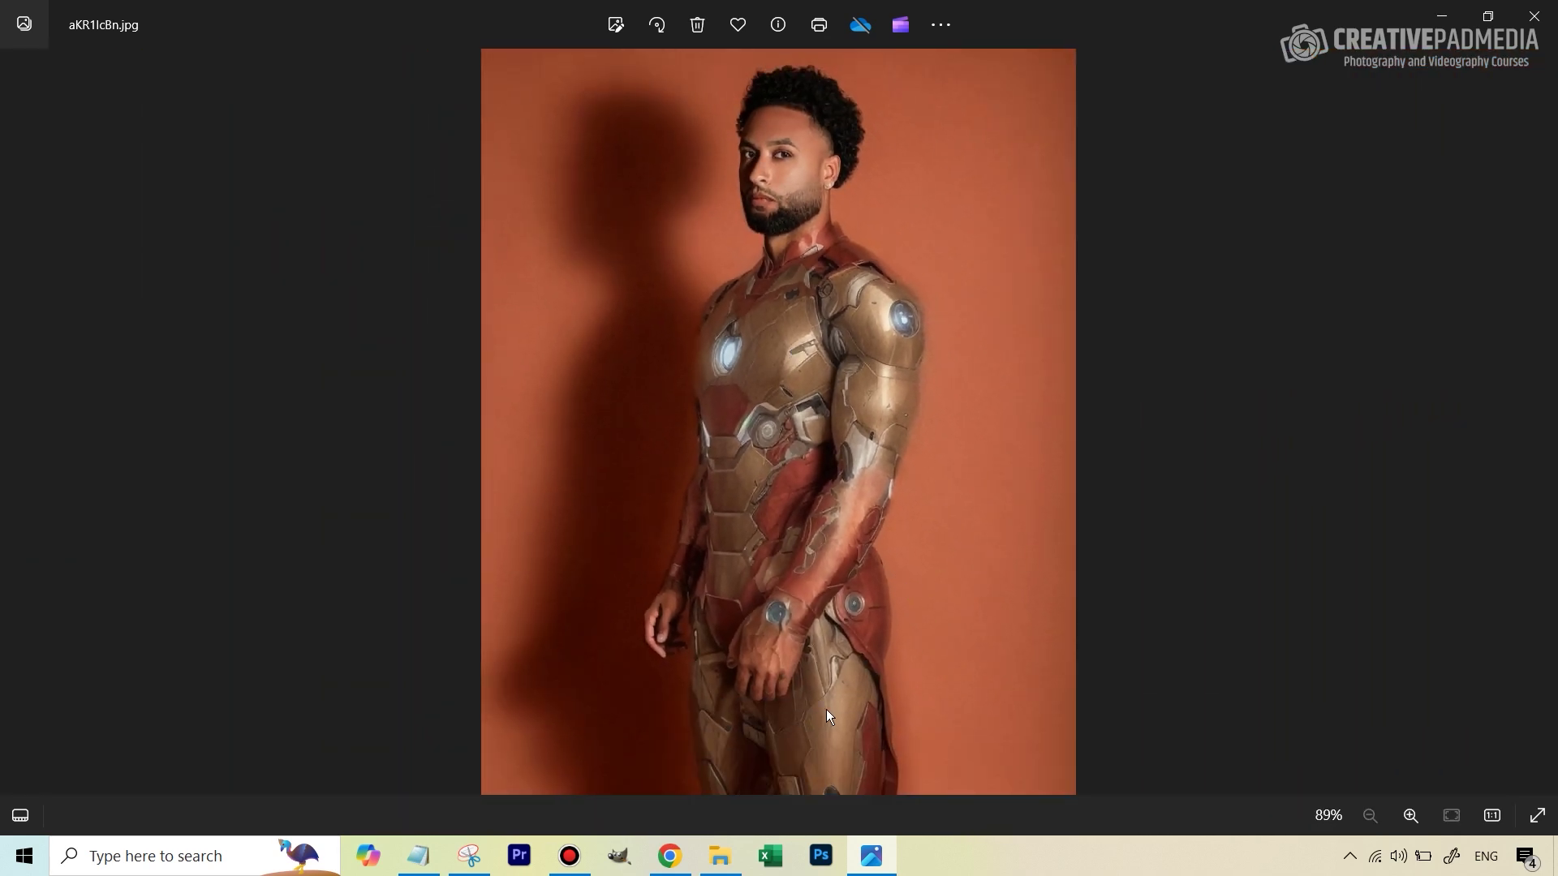
click(682, 867)
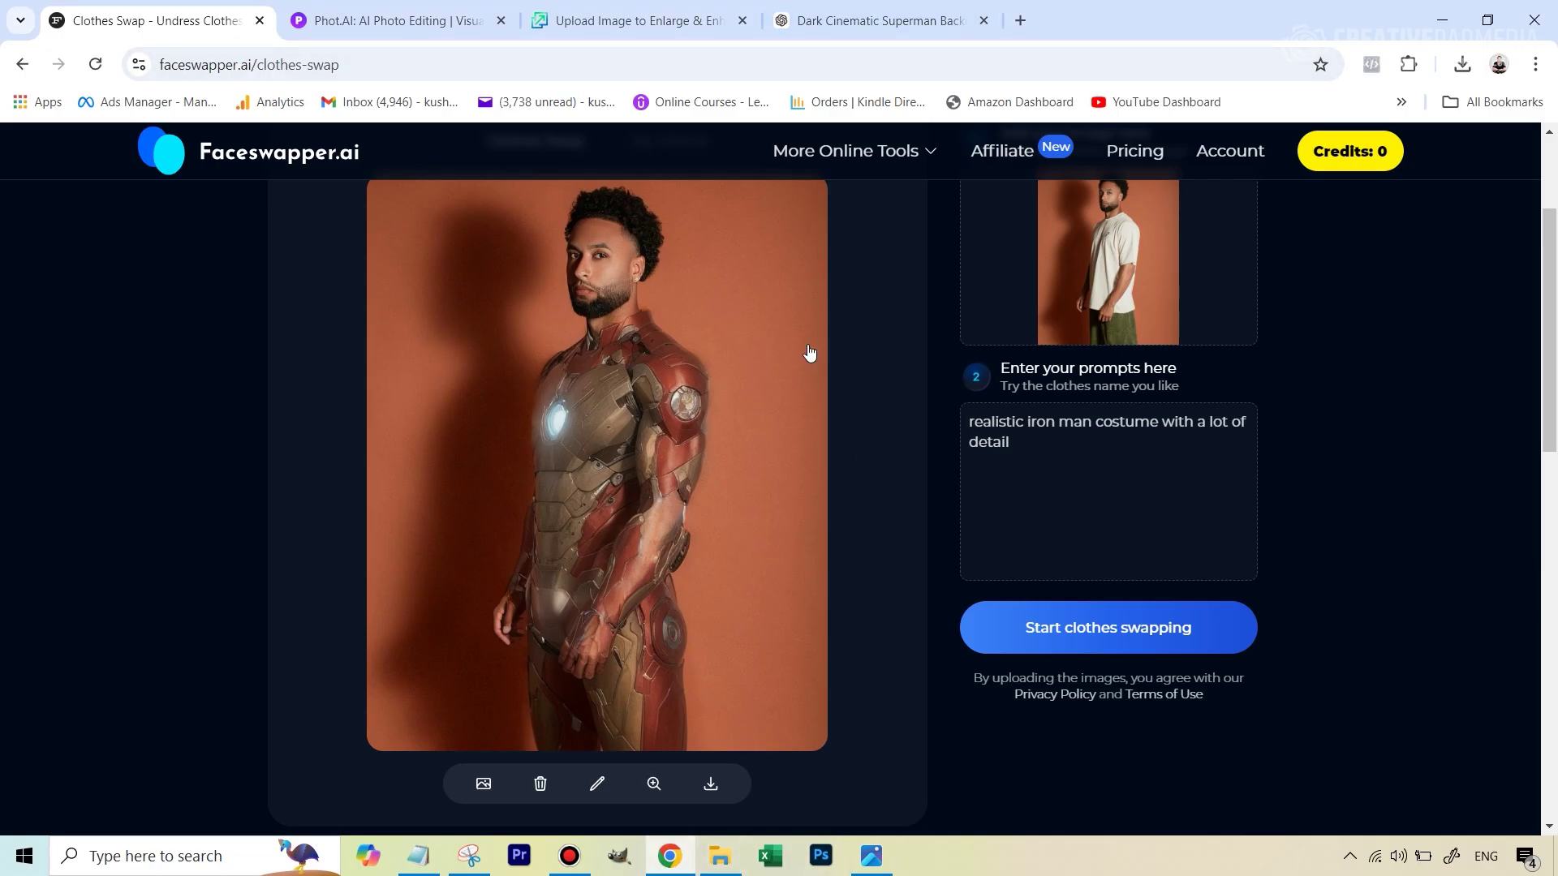
- On the Phot.AI site, choose AI Background Replacer from the All Tools menu
click(367, 17)
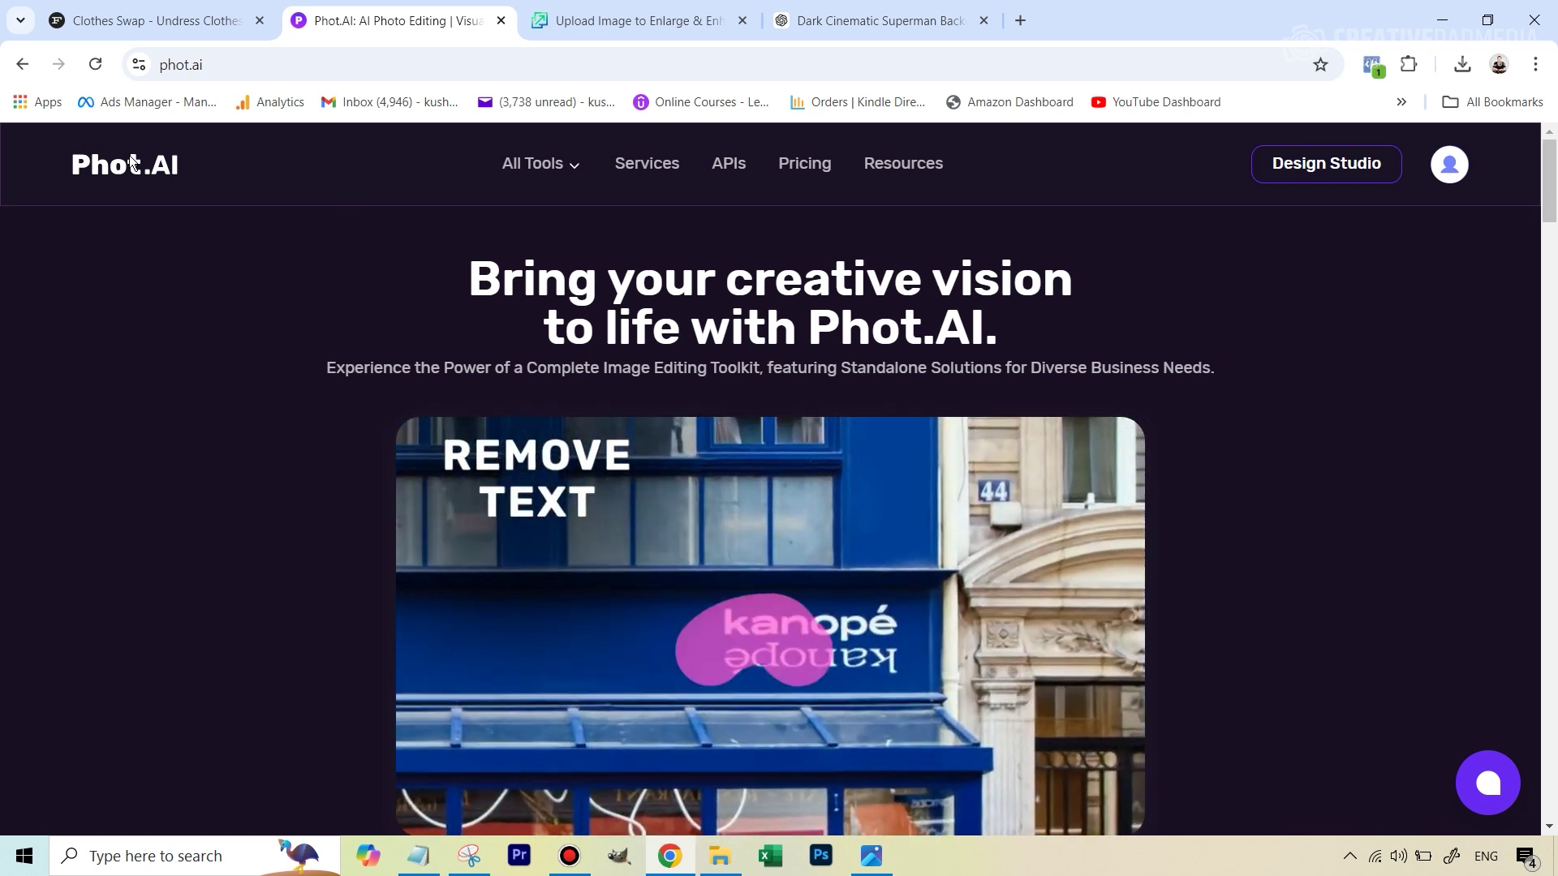
scroll(875, 350, down, 1)
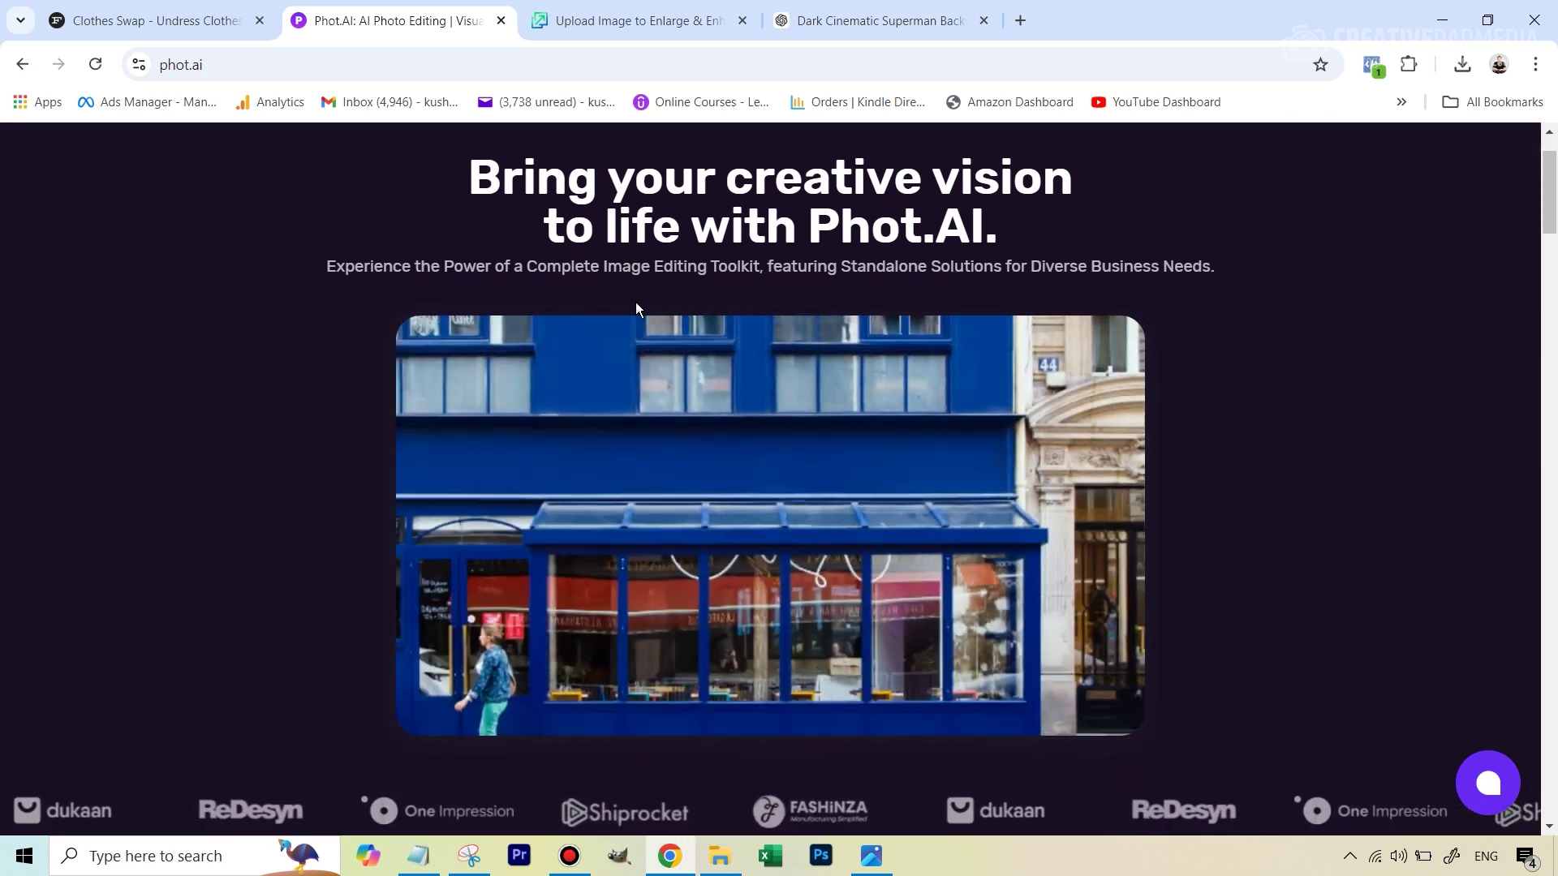
scroll(1196, 374, up, 1)
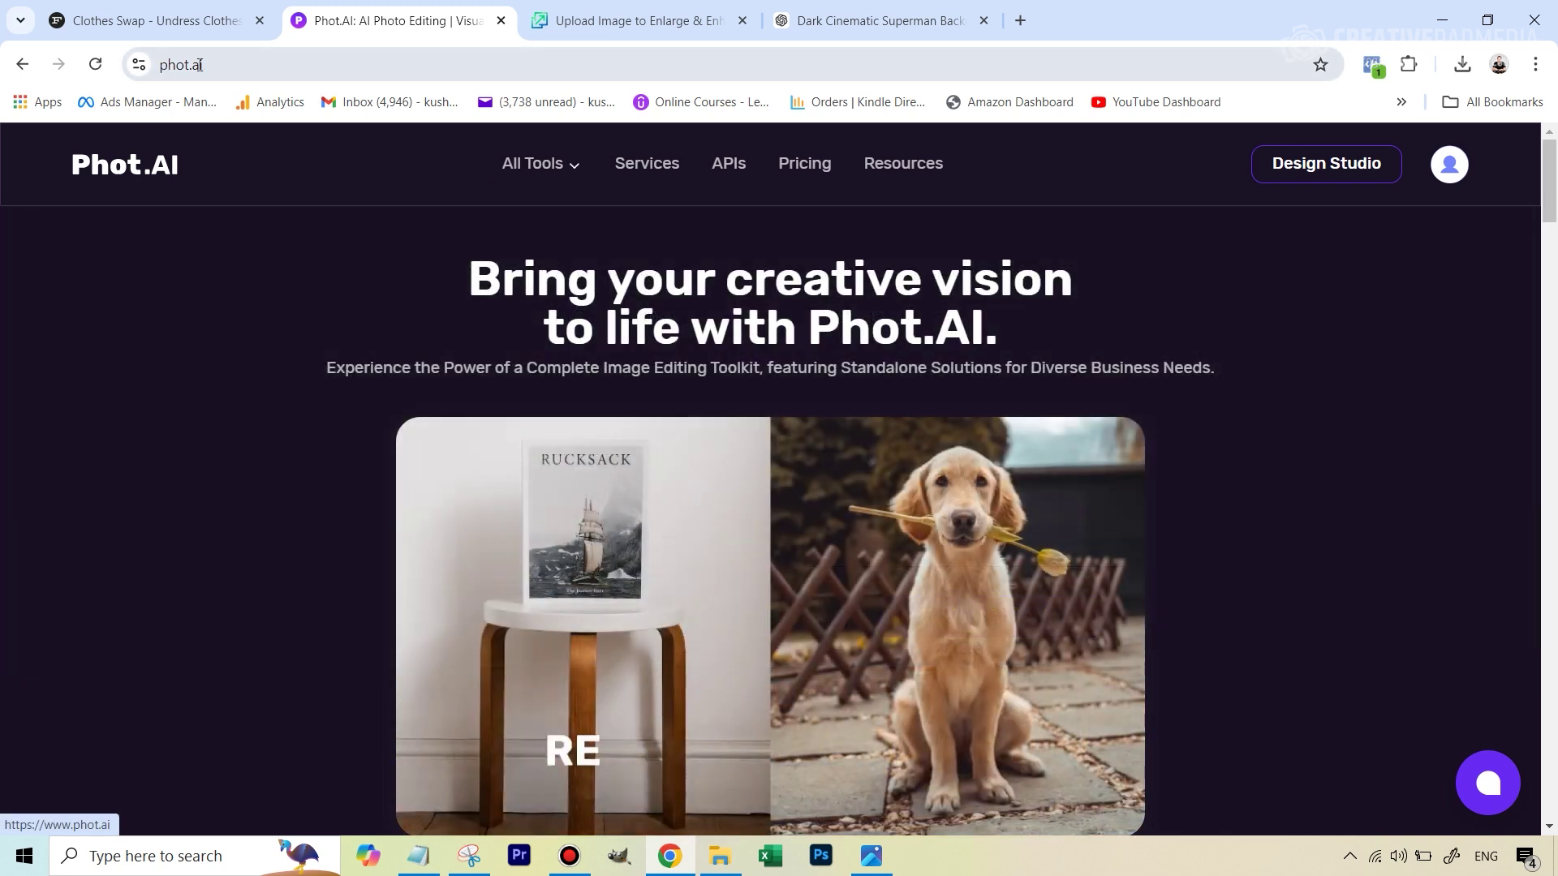
mouse_move(546, 168)
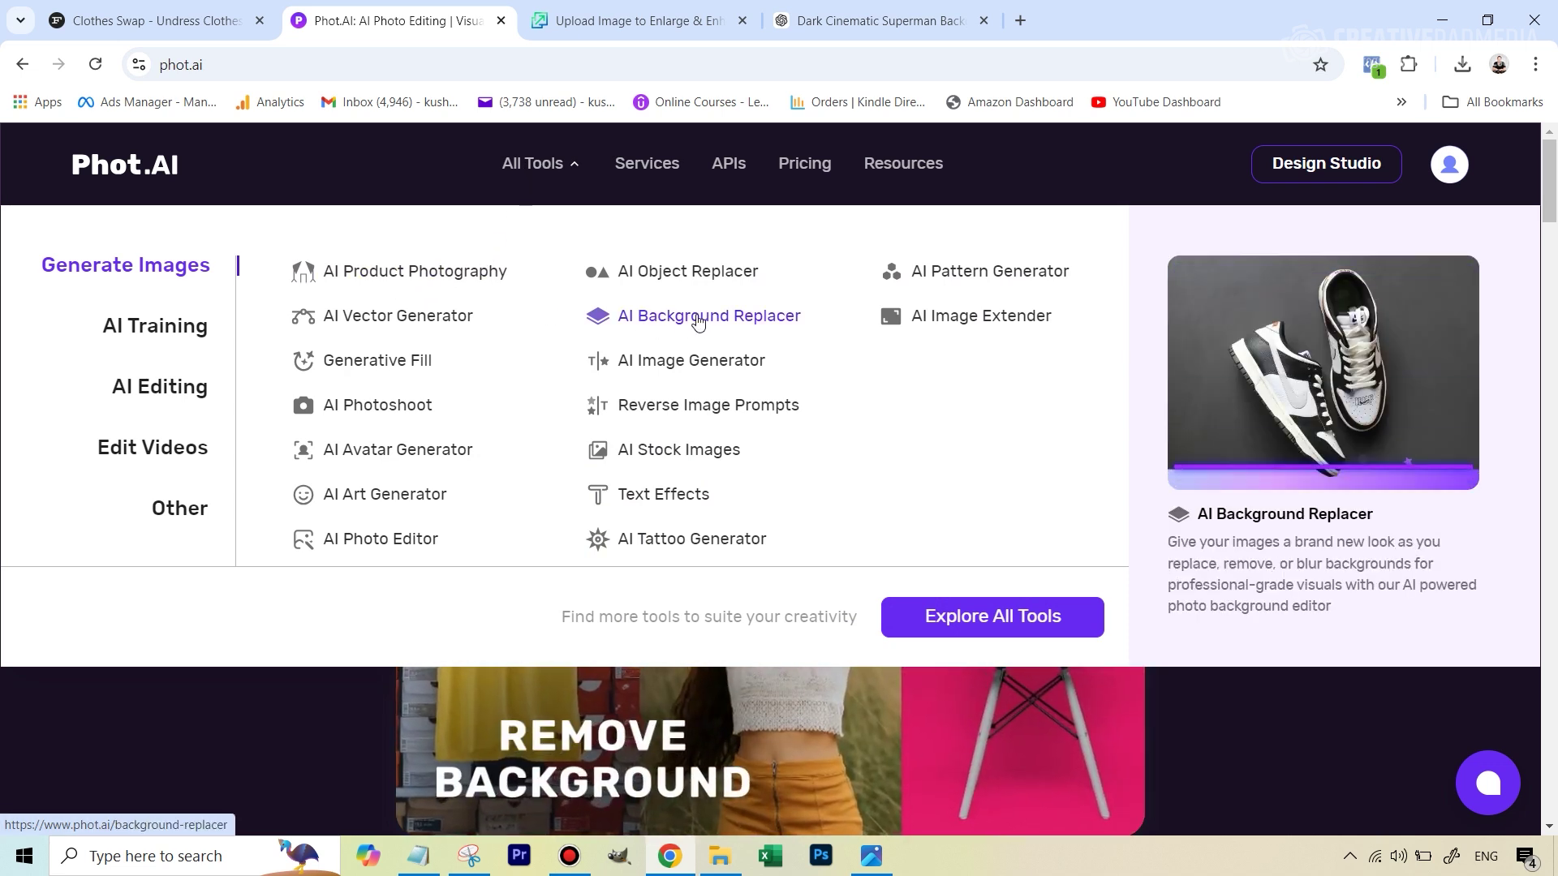
click(688, 318)
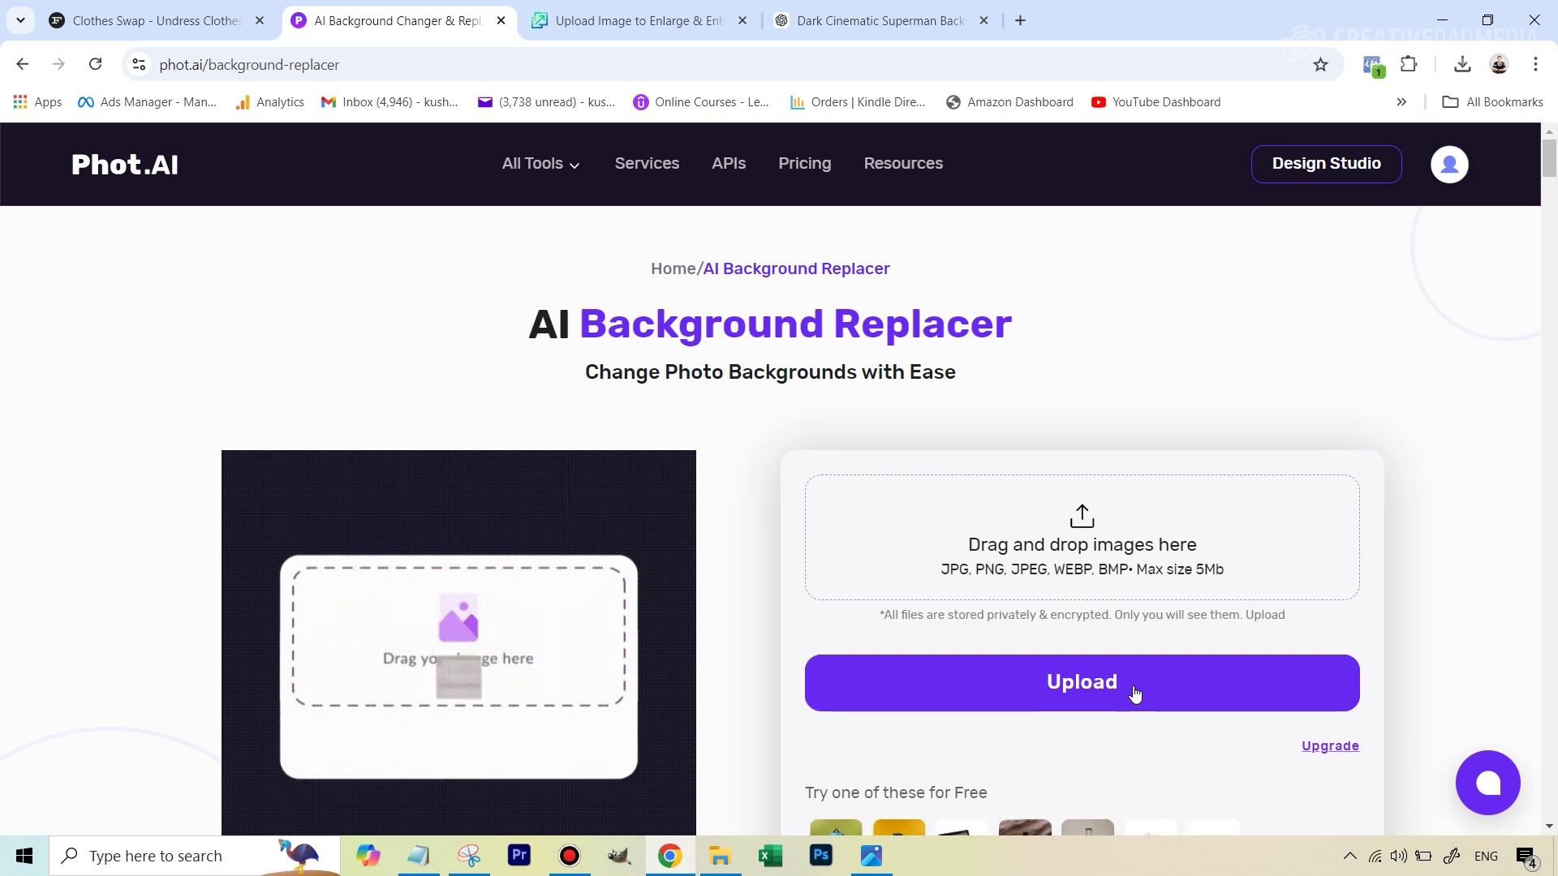
- Upload the Iron Man suit photo and open the Write prompt box for a custom background
click(1134, 692)
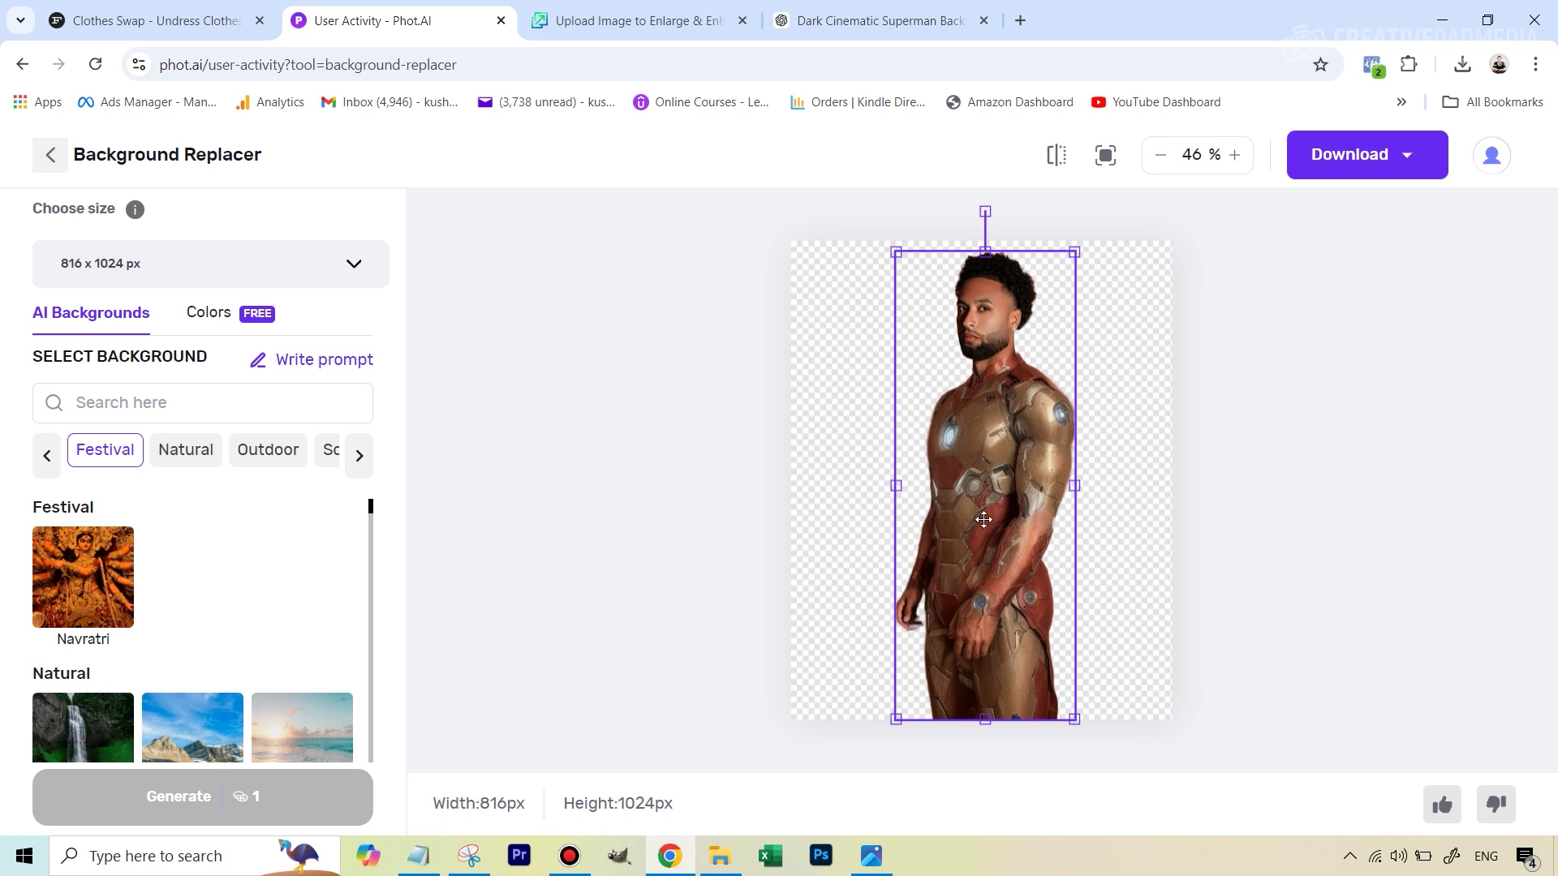
scroll(328, 598, down, 1)
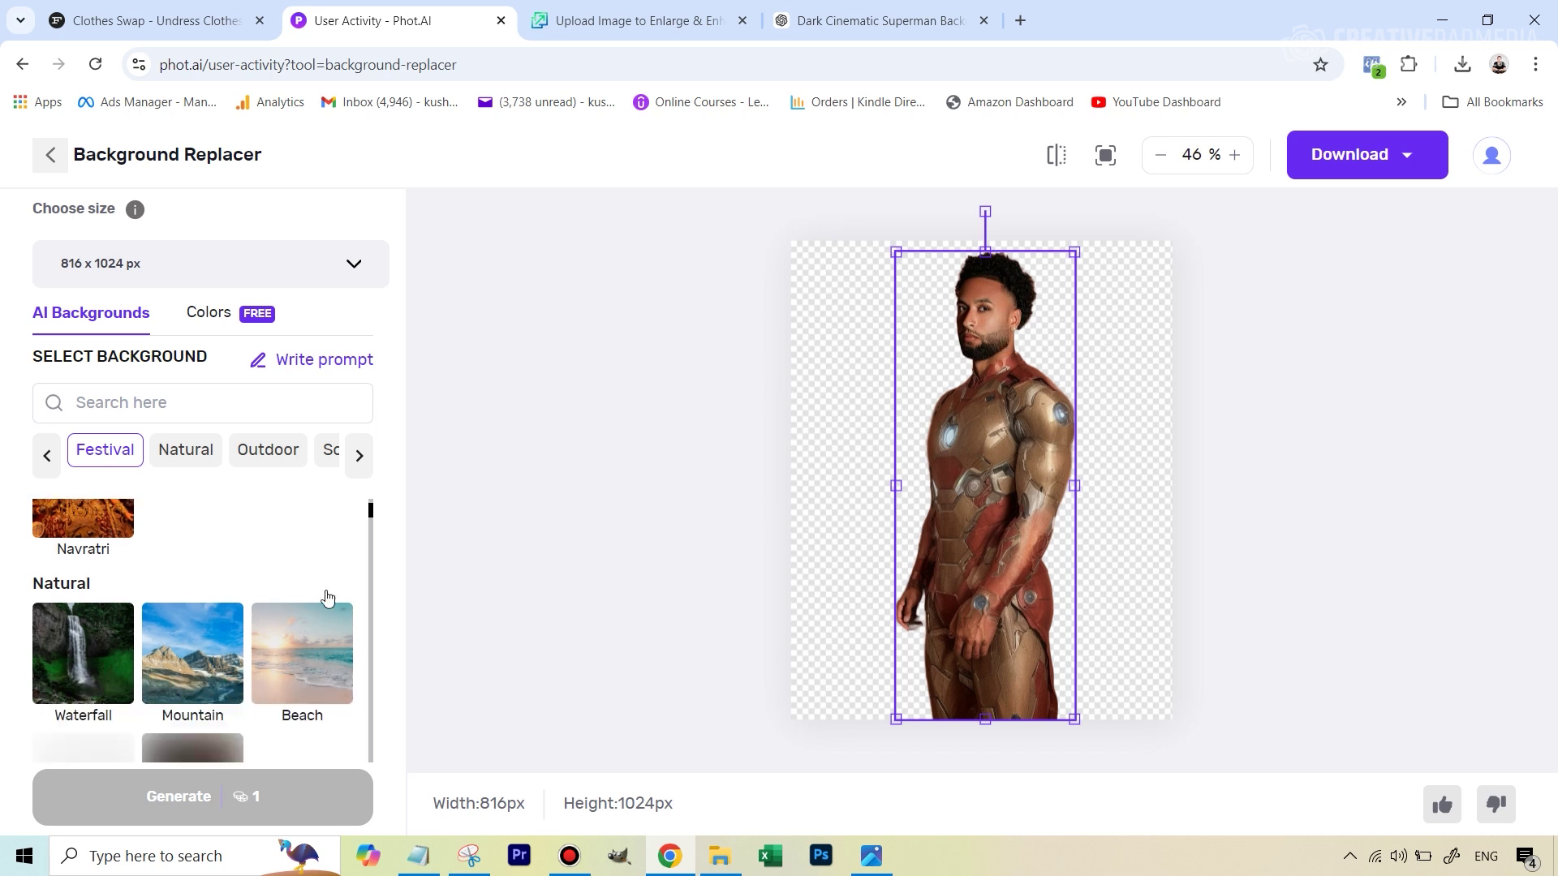
scroll(284, 591, up, 1)
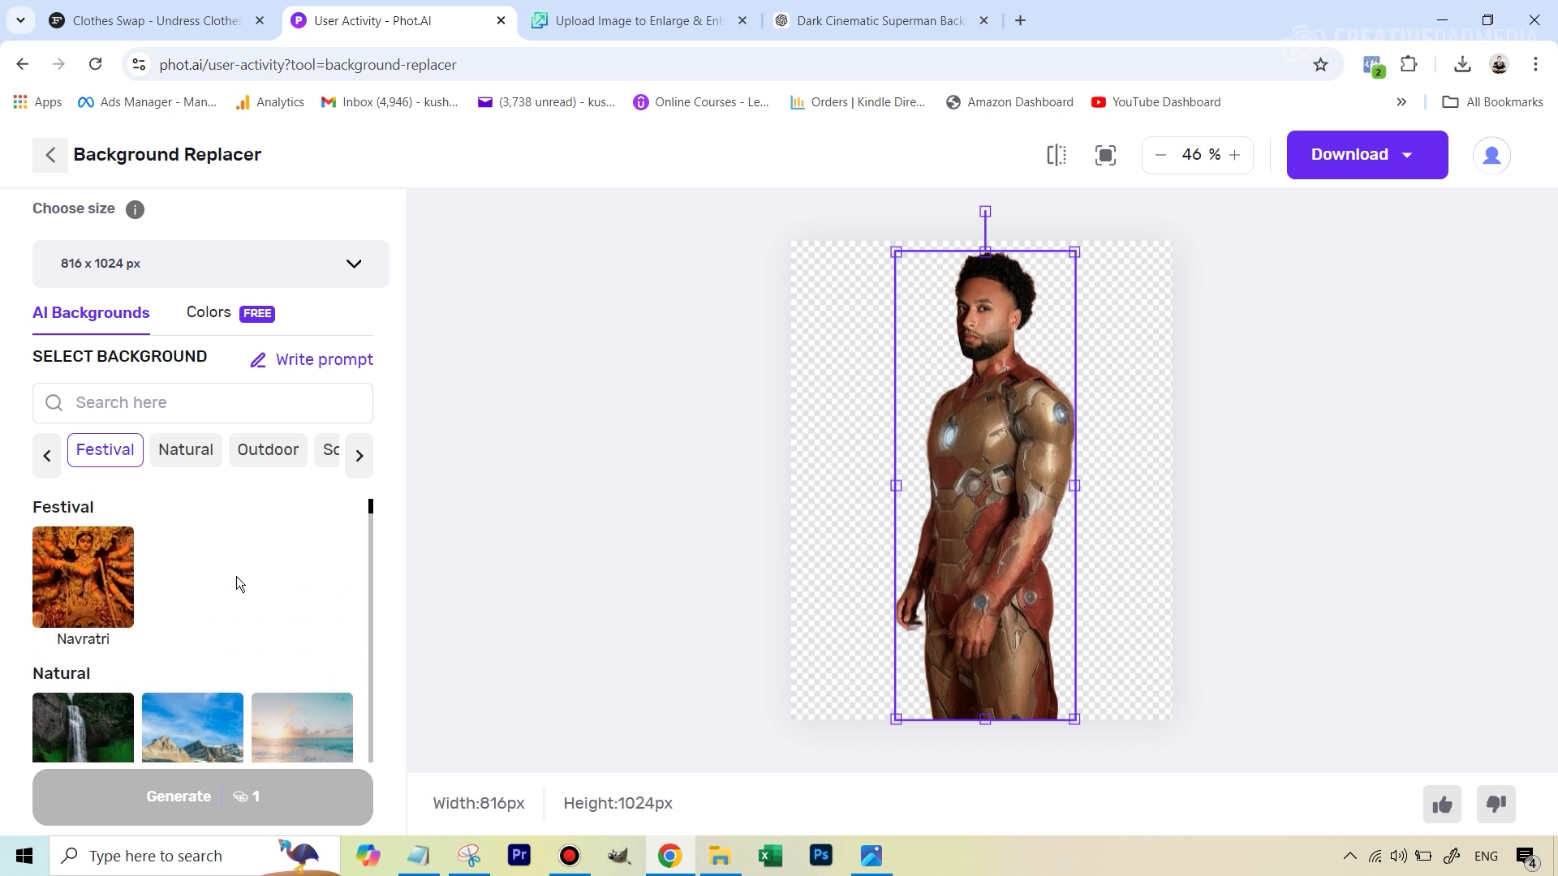
click(324, 370)
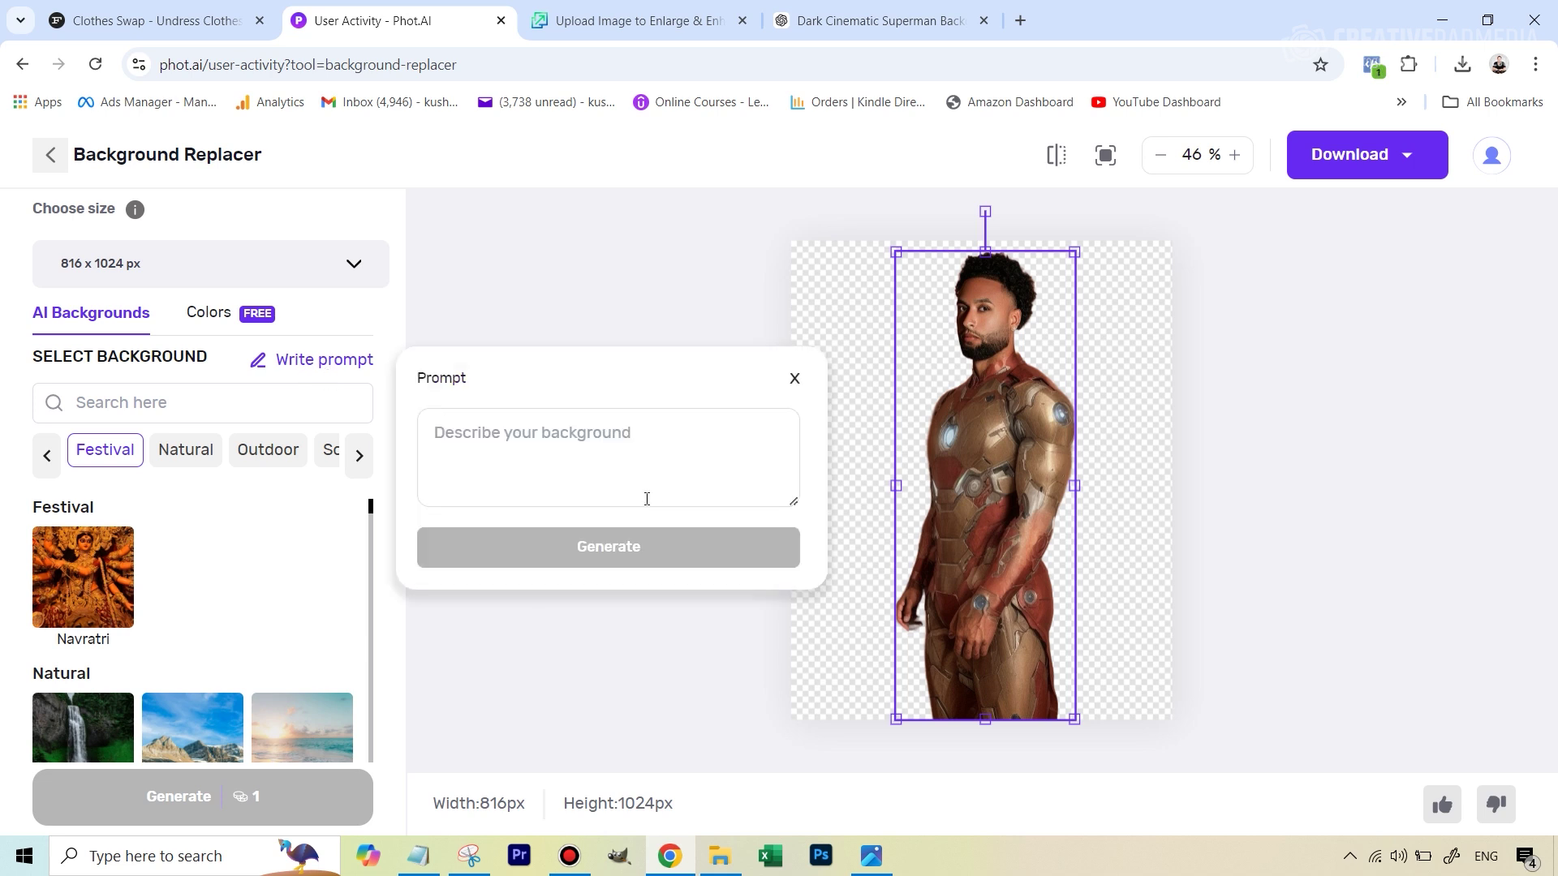
- Copy the dark, stormy night-cityscape prompt from the ChatGPT conversation and return to Phot.AI
click(849, 31)
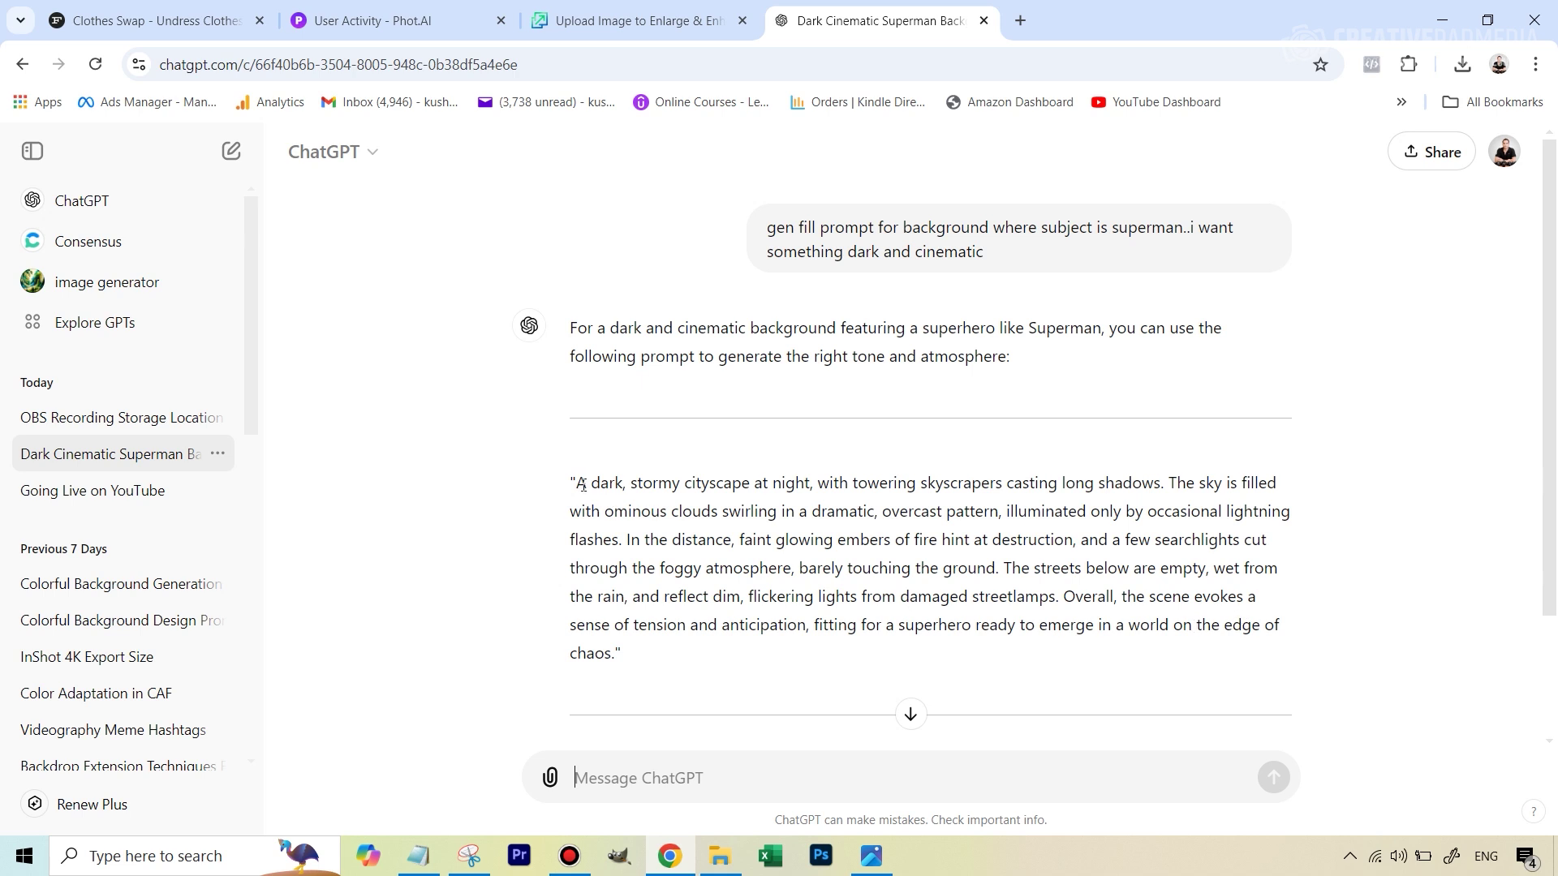
drag(576, 483, 613, 650)
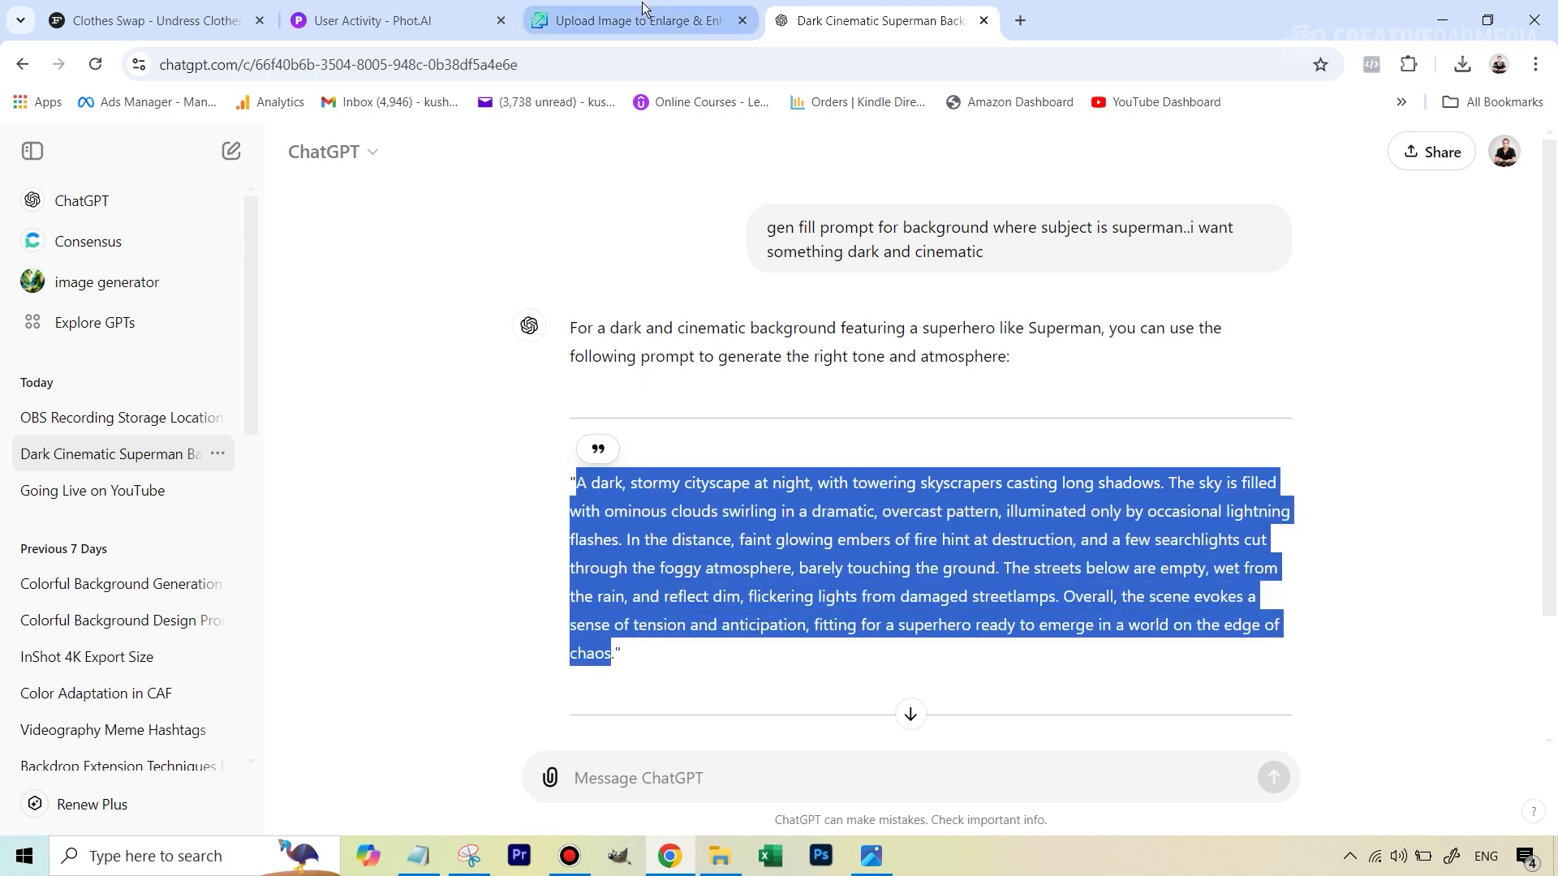
click(369, 4)
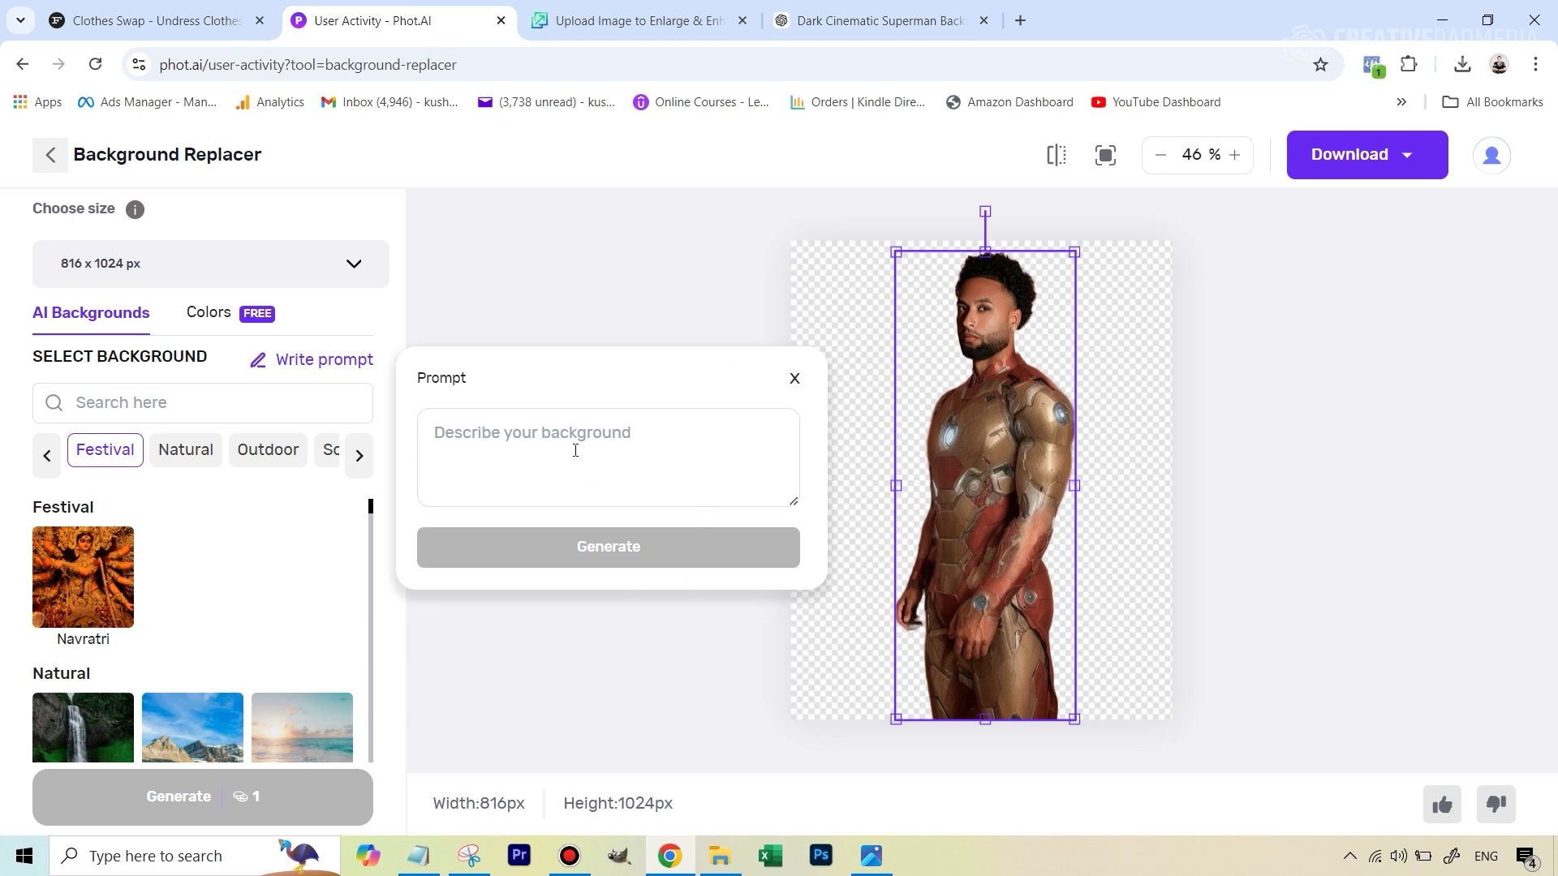
- Paste the stormy cityscape description as the background prompt and generate two outputs
key(ctrl+v)
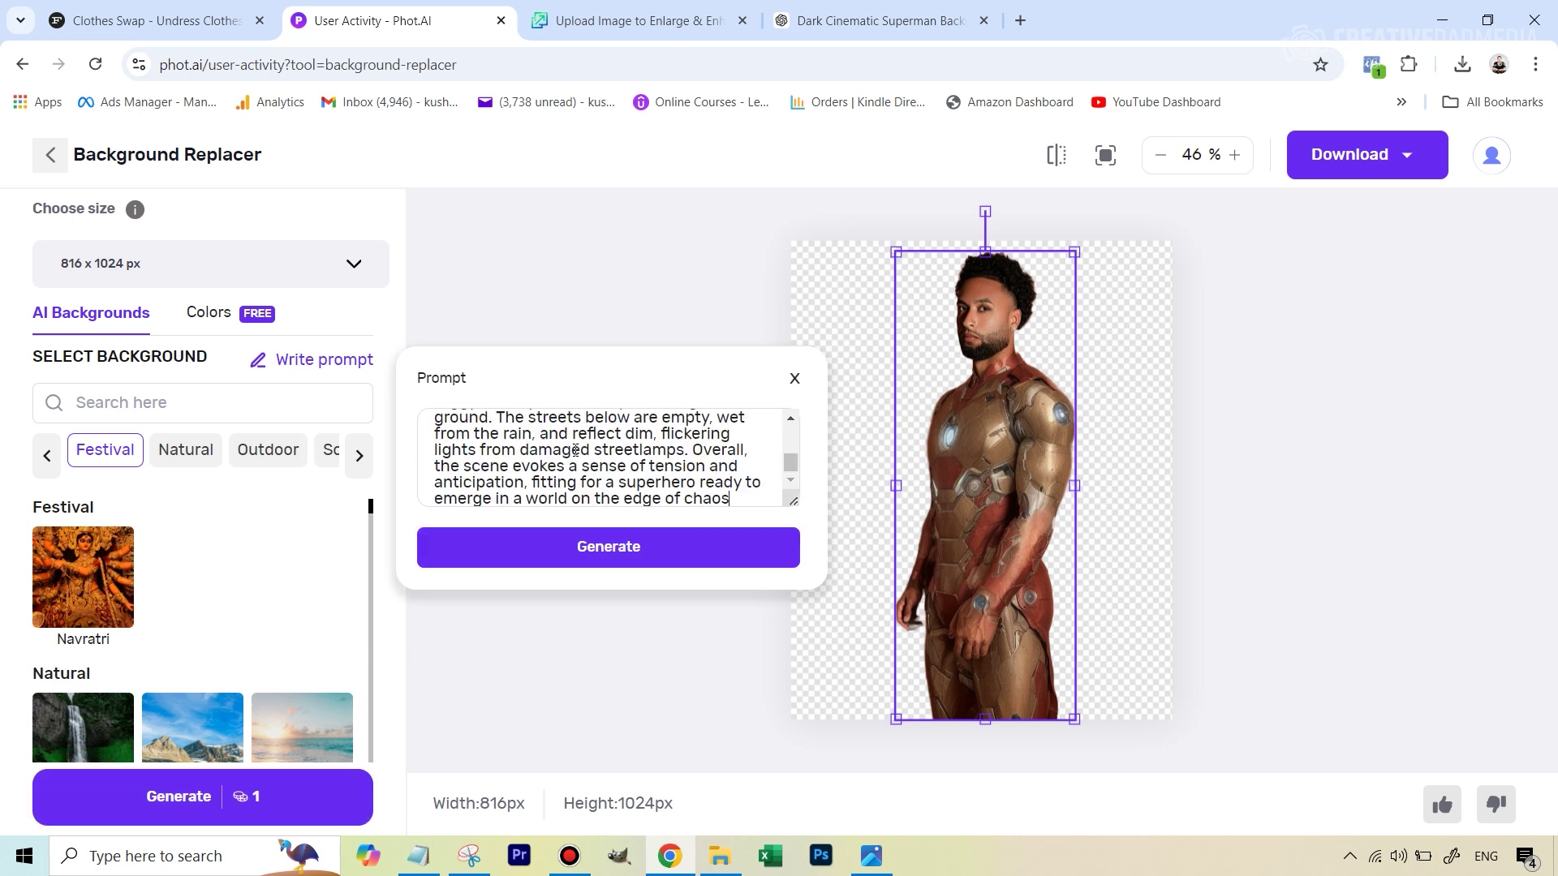
click(656, 568)
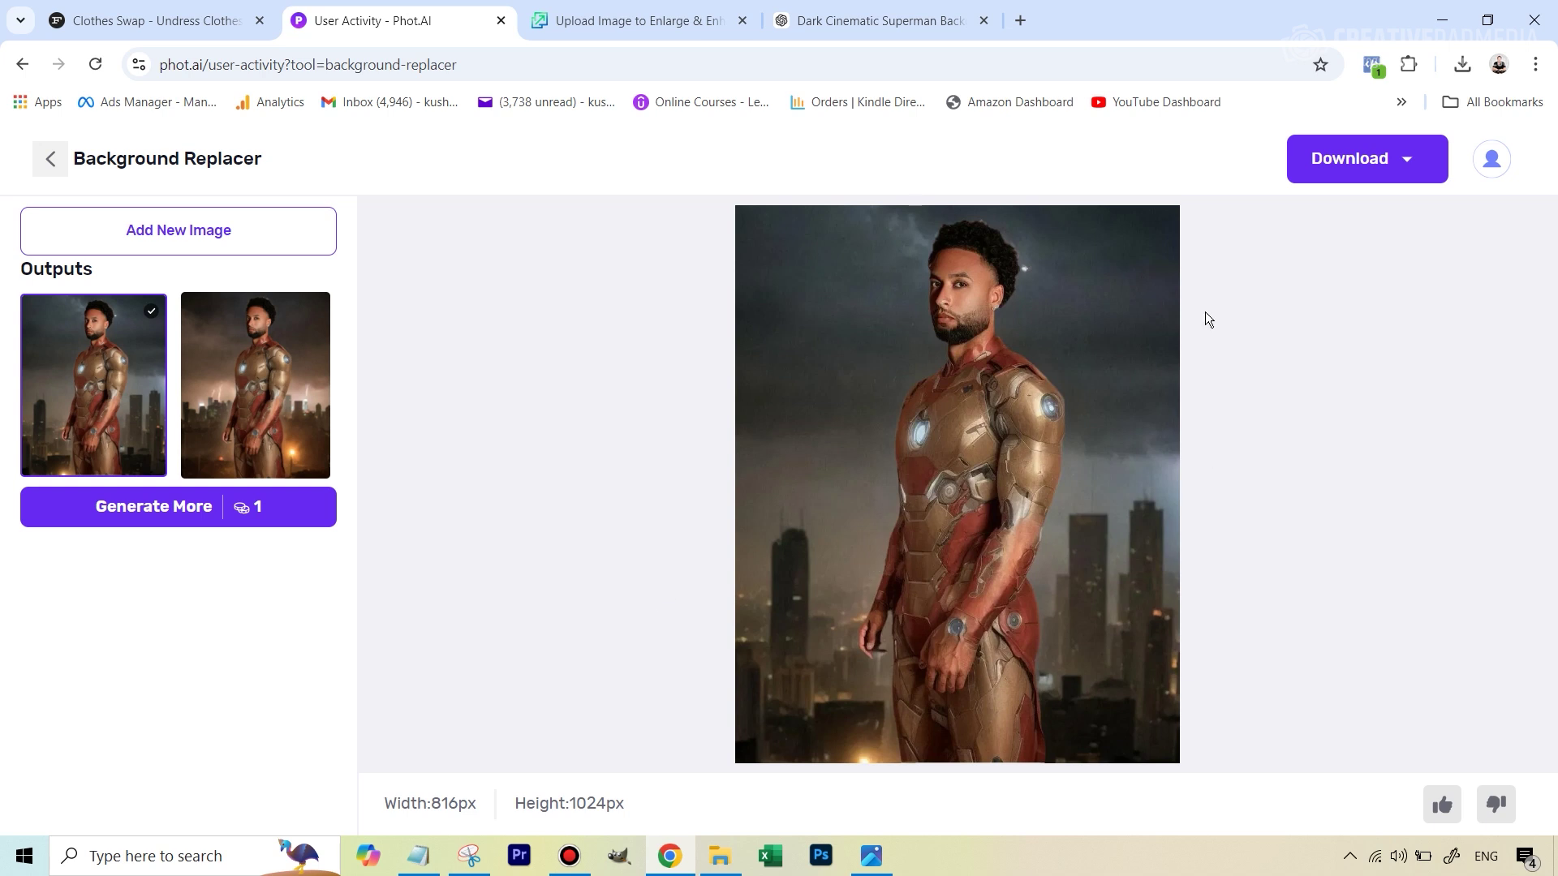
- Download the second Phot.AI output, with lightning over the night city, at 816 x 1024
click(295, 372)
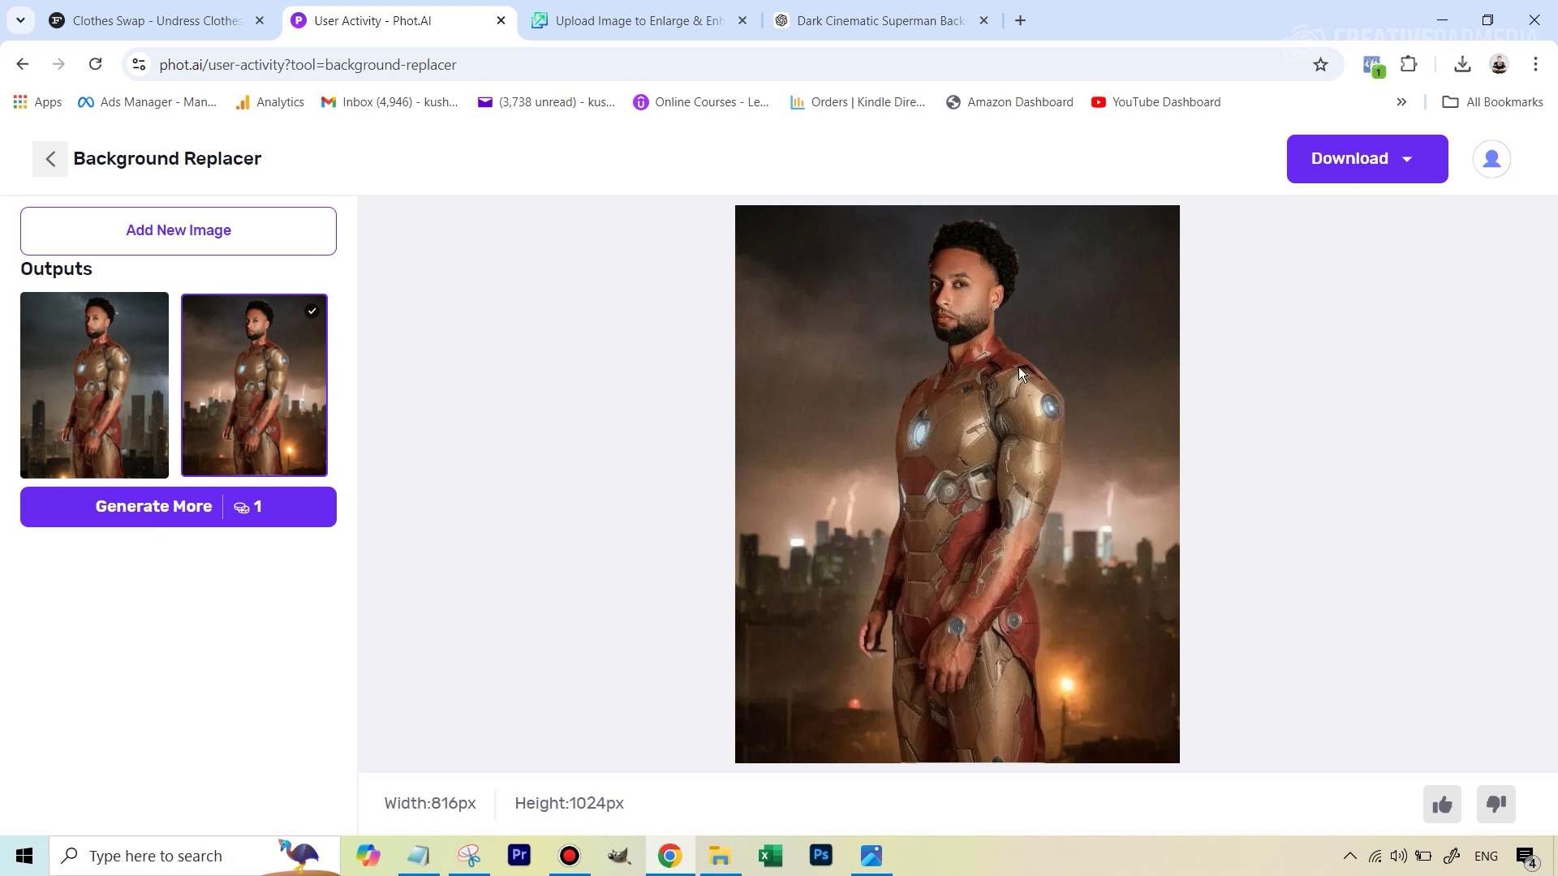
click(1361, 165)
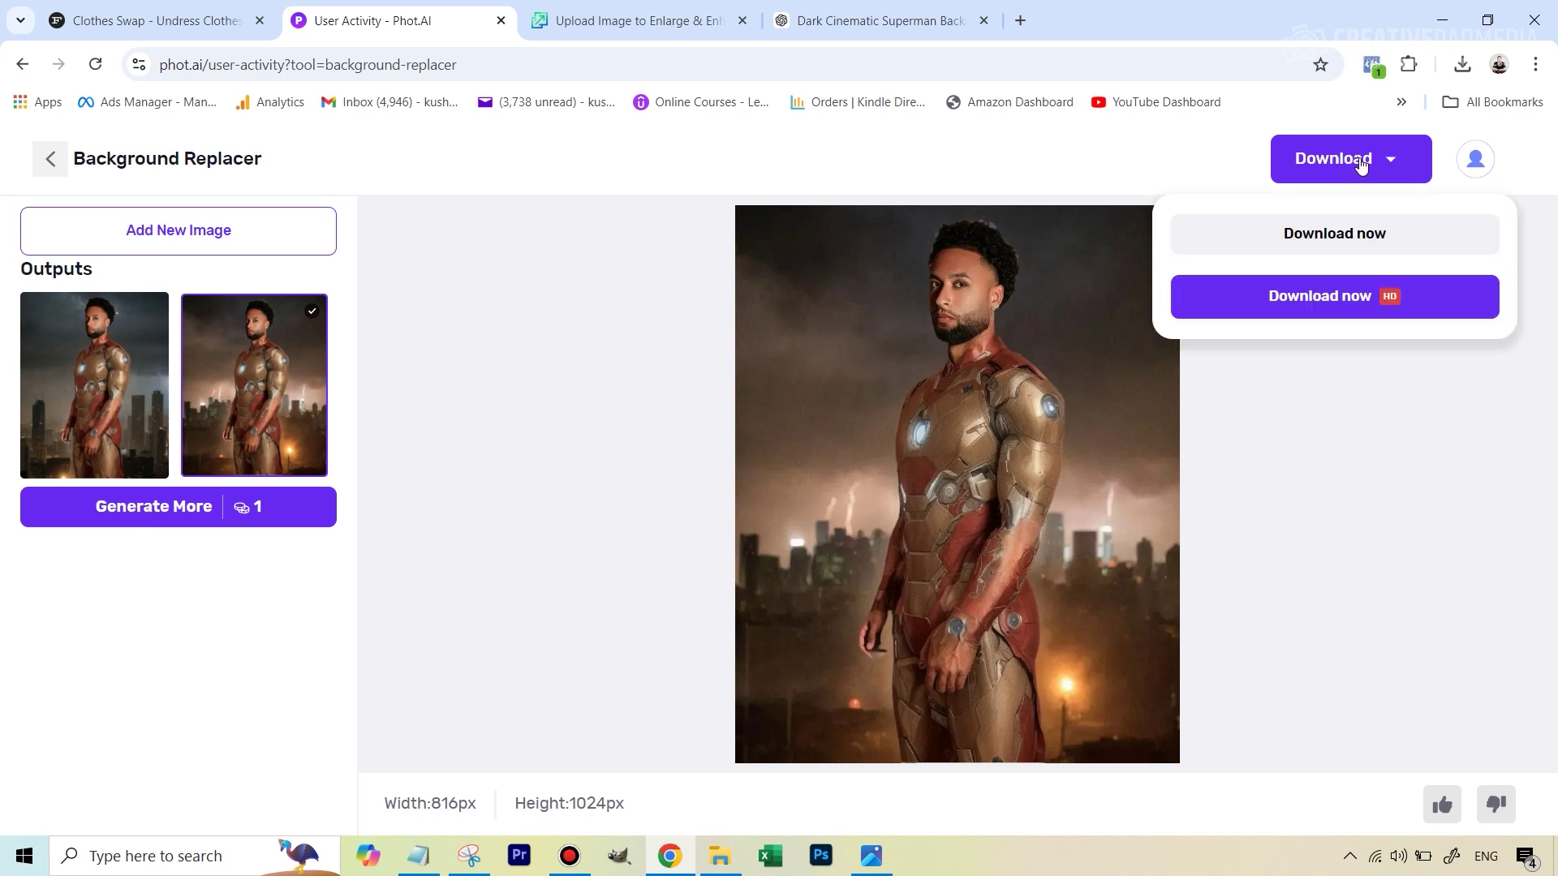
click(1351, 236)
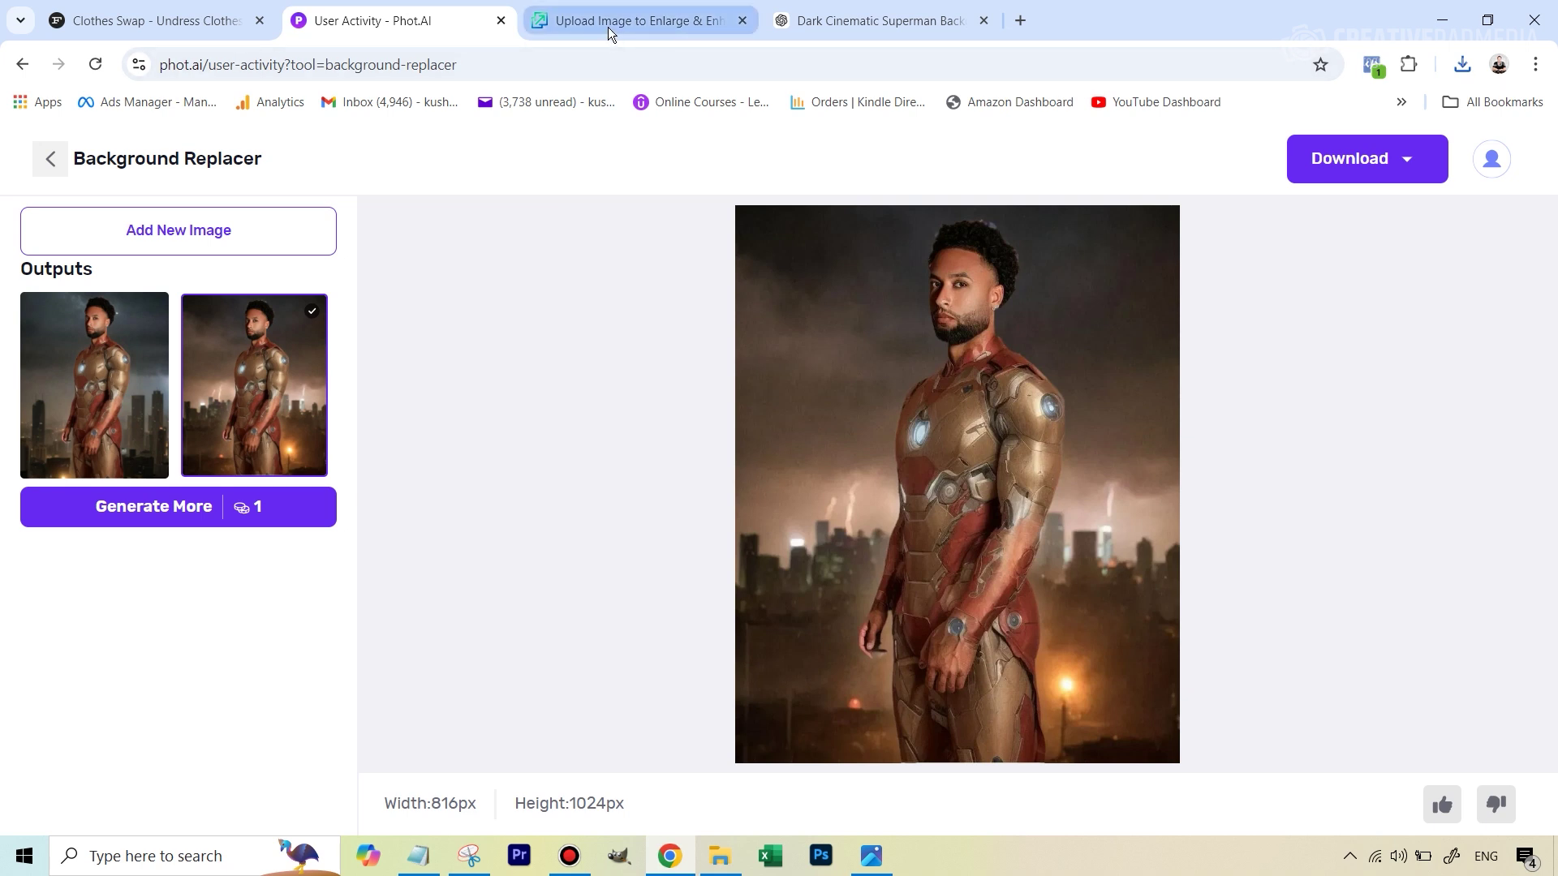
- In Upscale.media, raise the stormy Iron Man image's upscale factor from 2x to 4x
click(574, 18)
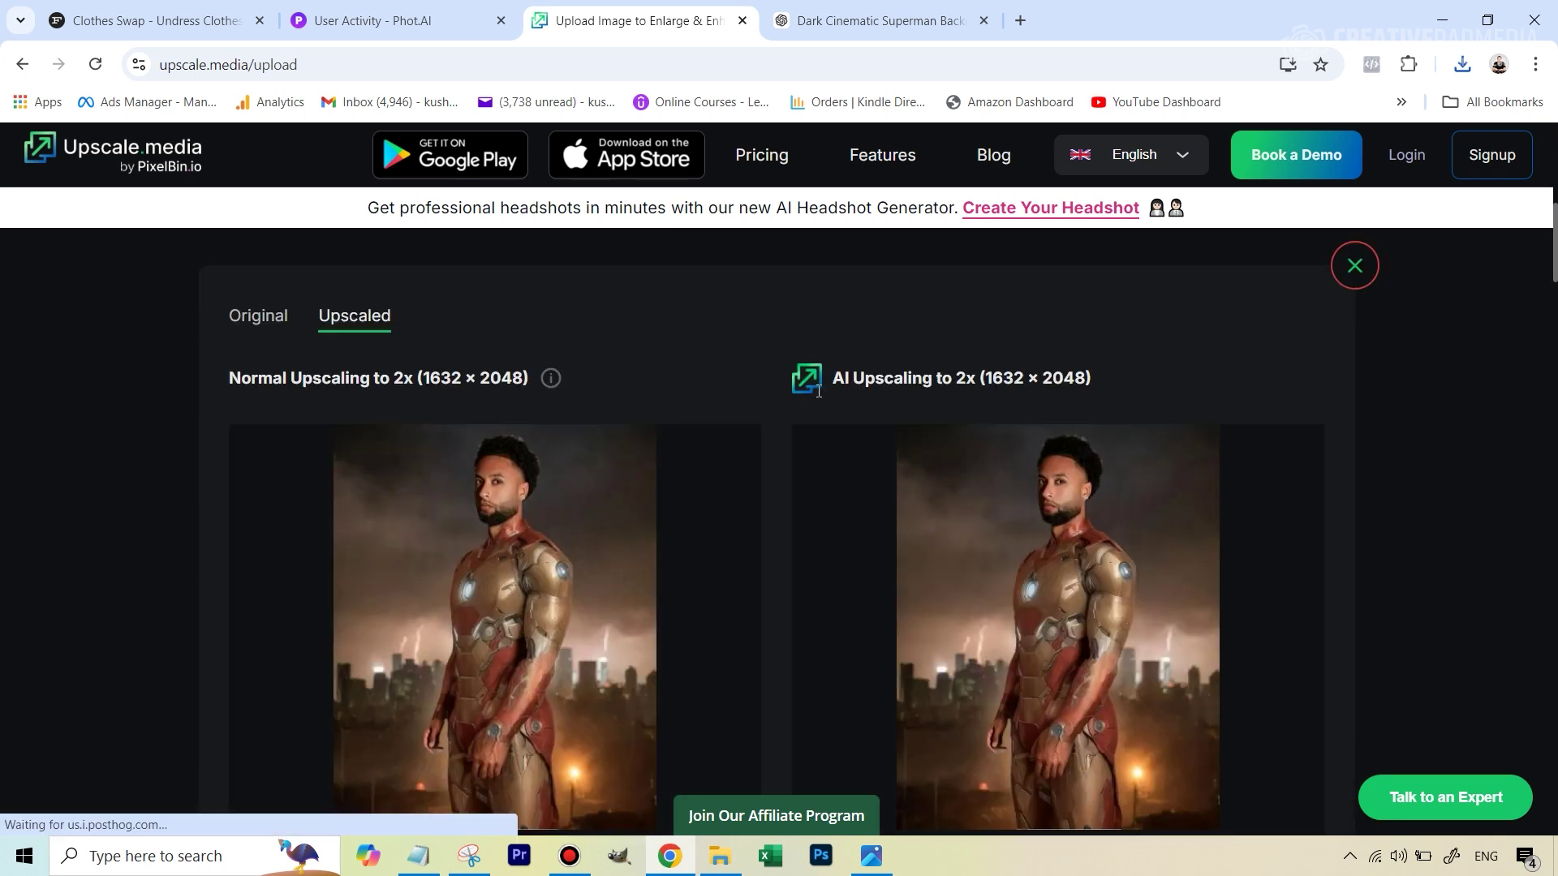
scroll(803, 476, down, 1)
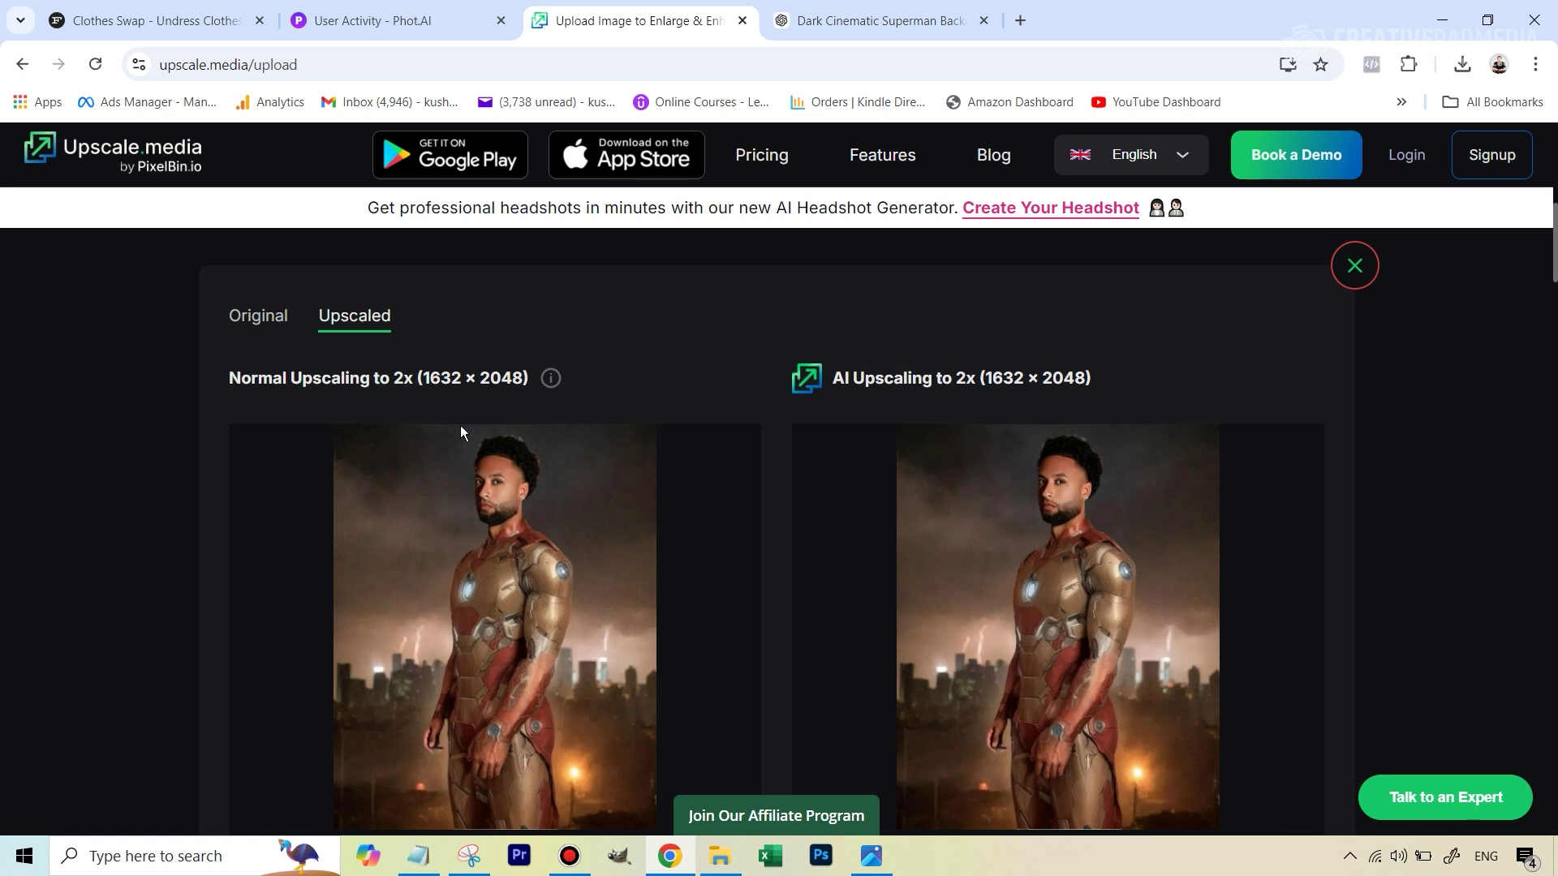
scroll(470, 438, down, 1)
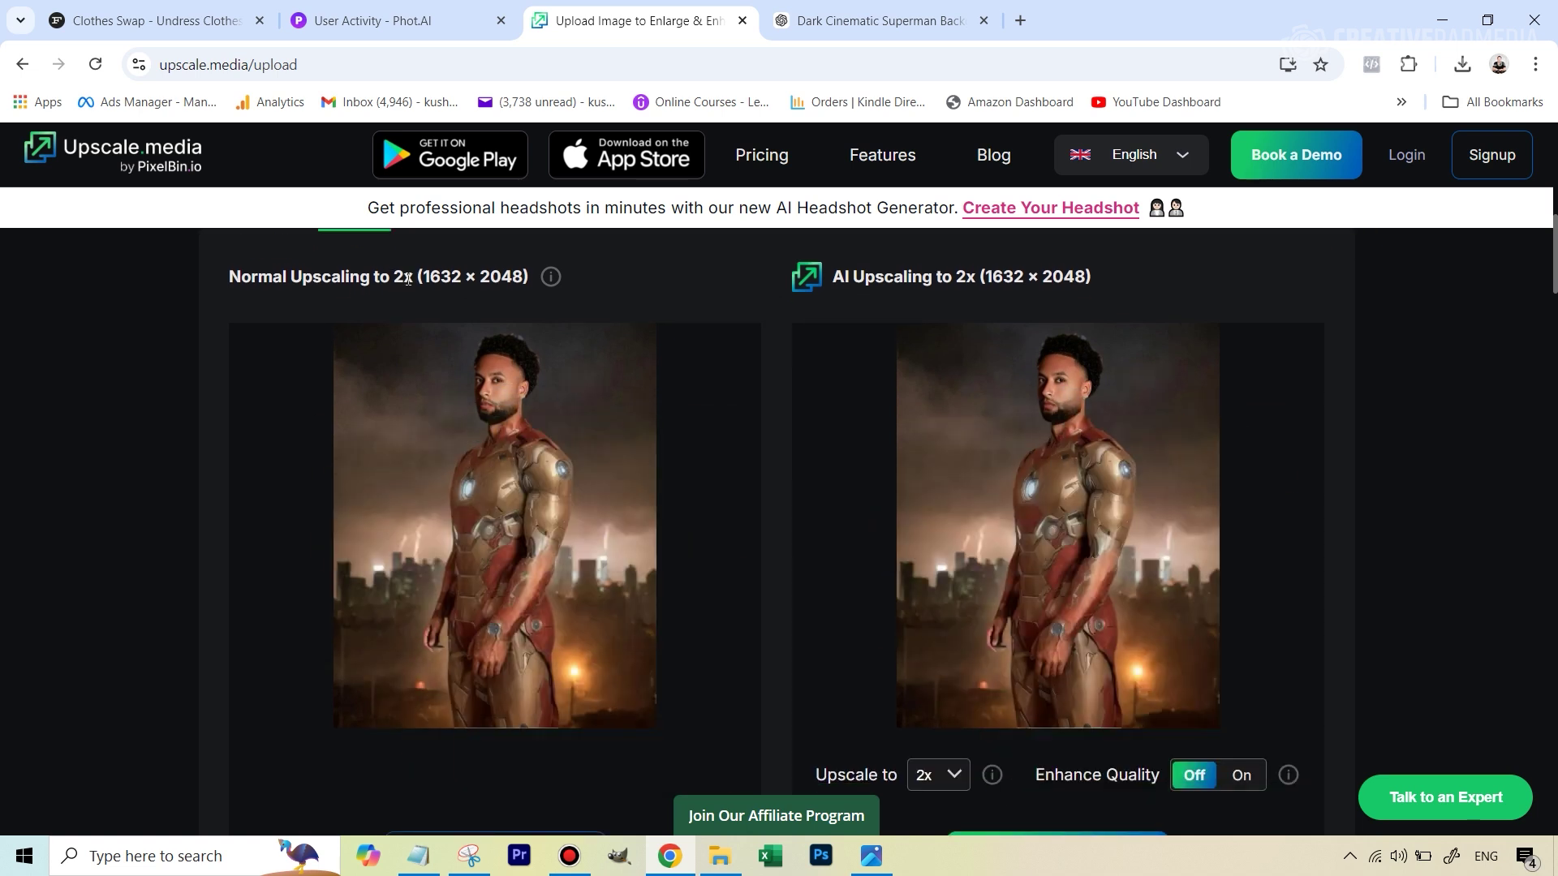
scroll(493, 301, up, 1)
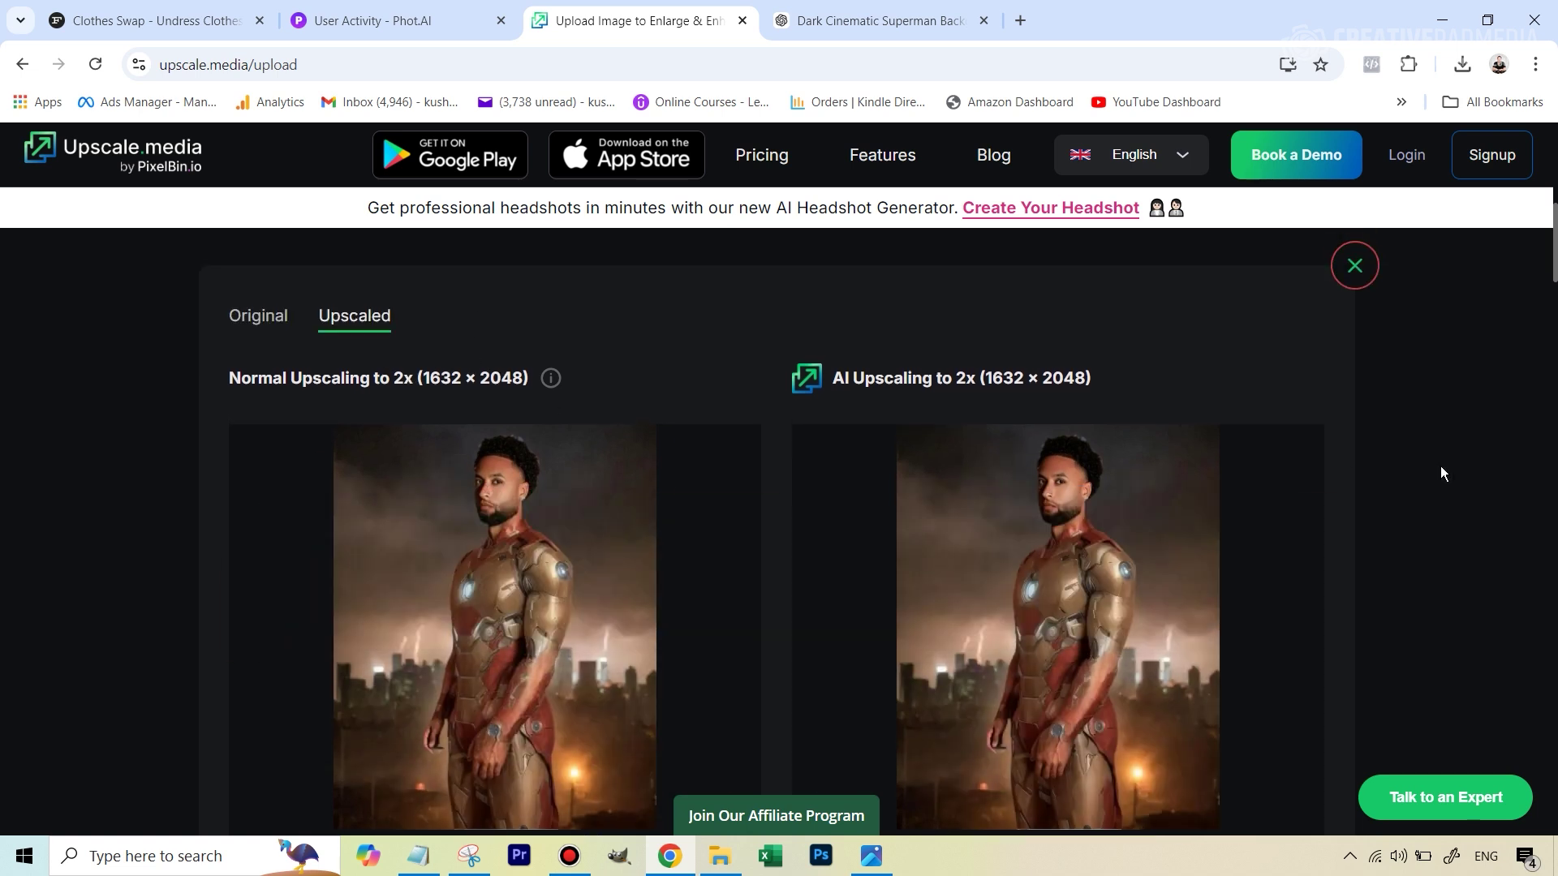
scroll(1439, 474, down, 2)
click(943, 674)
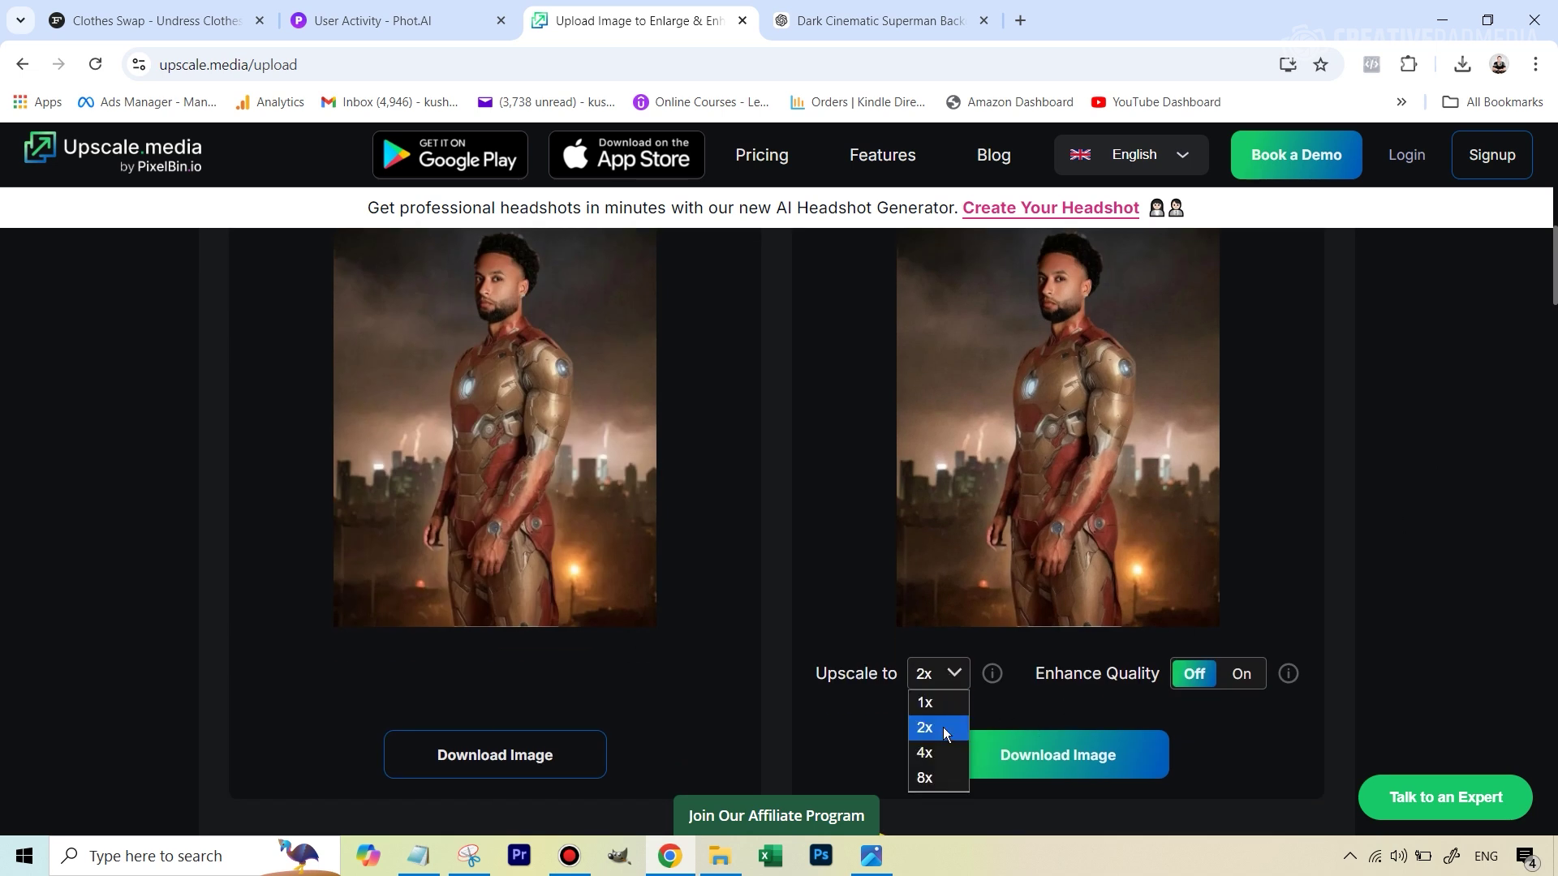
click(929, 747)
- Turn on Enhance Quality for the 4x Iron Man upscale
scroll(1055, 426, up, 3)
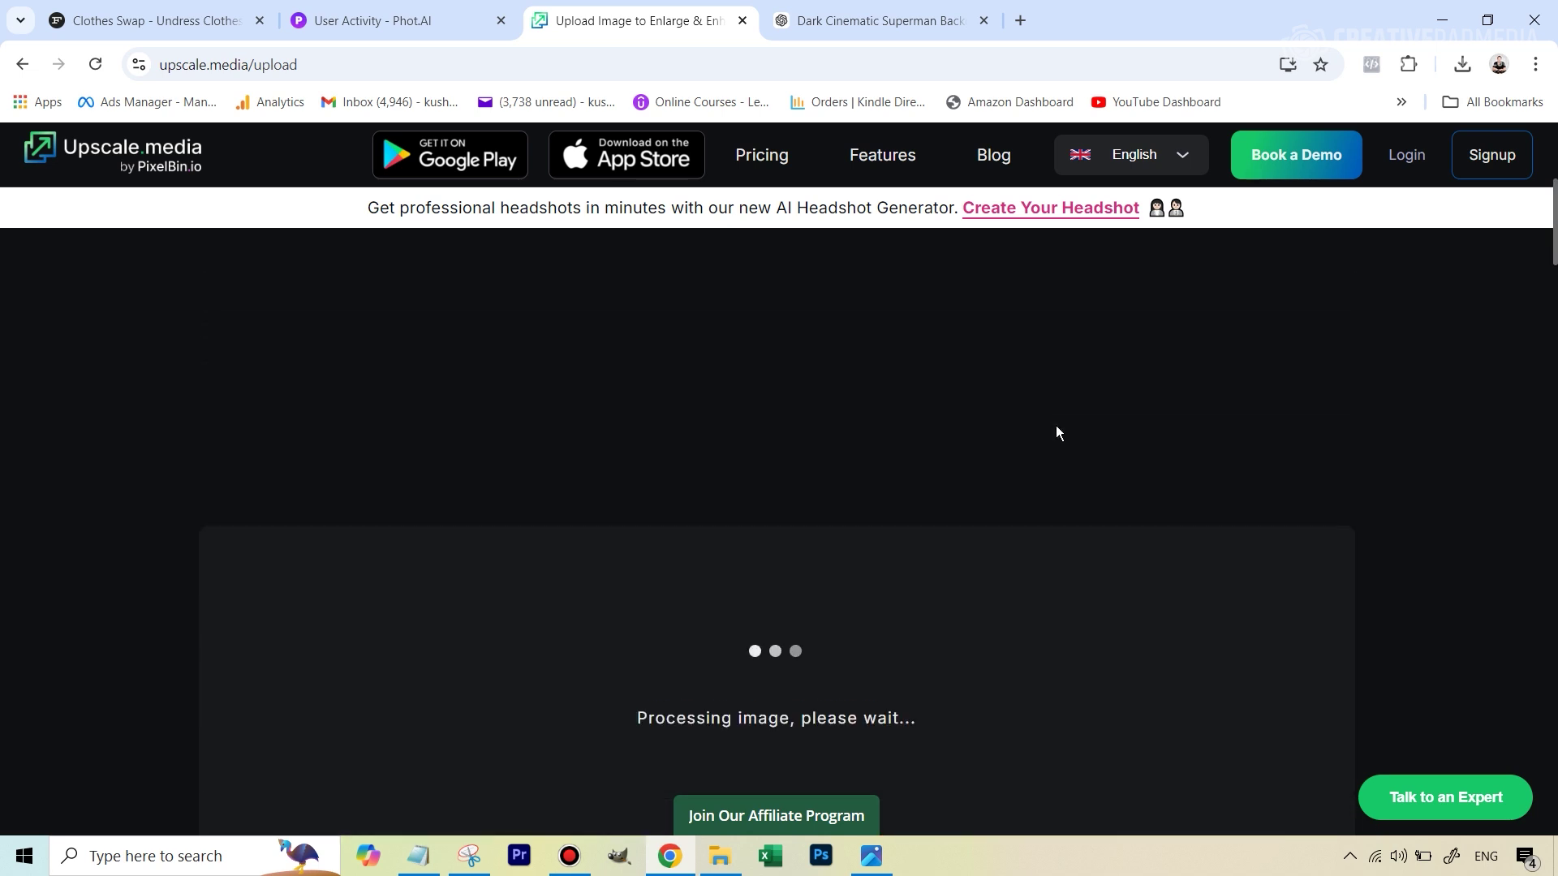
scroll(1057, 433, down, 1)
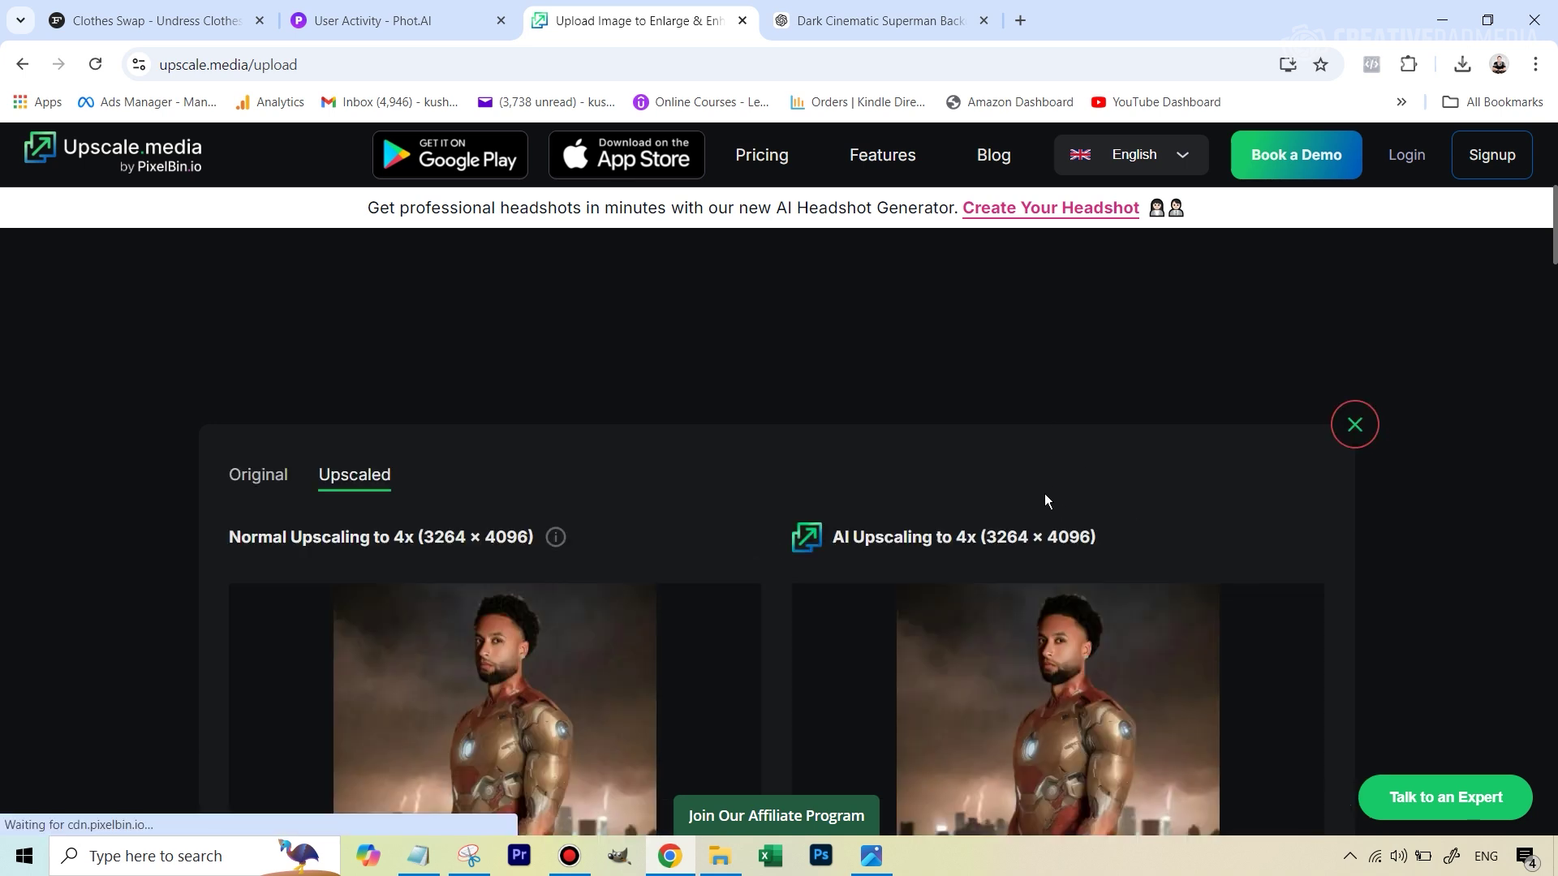
scroll(1055, 493, down, 1)
scroll(1055, 486, down, 3)
scroll(1316, 557, down, 1)
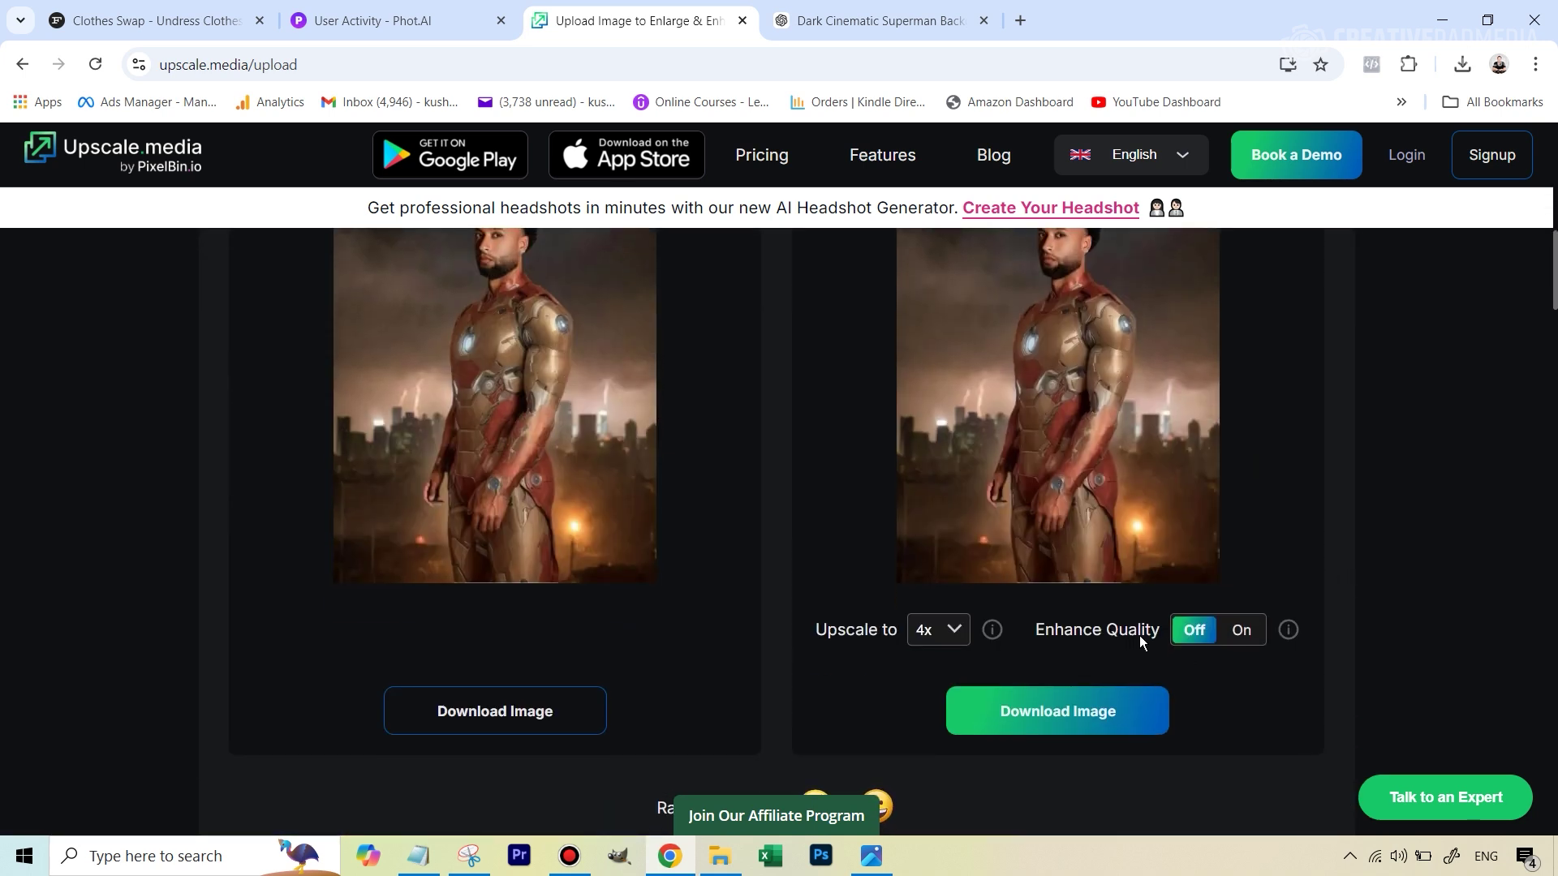
click(1243, 638)
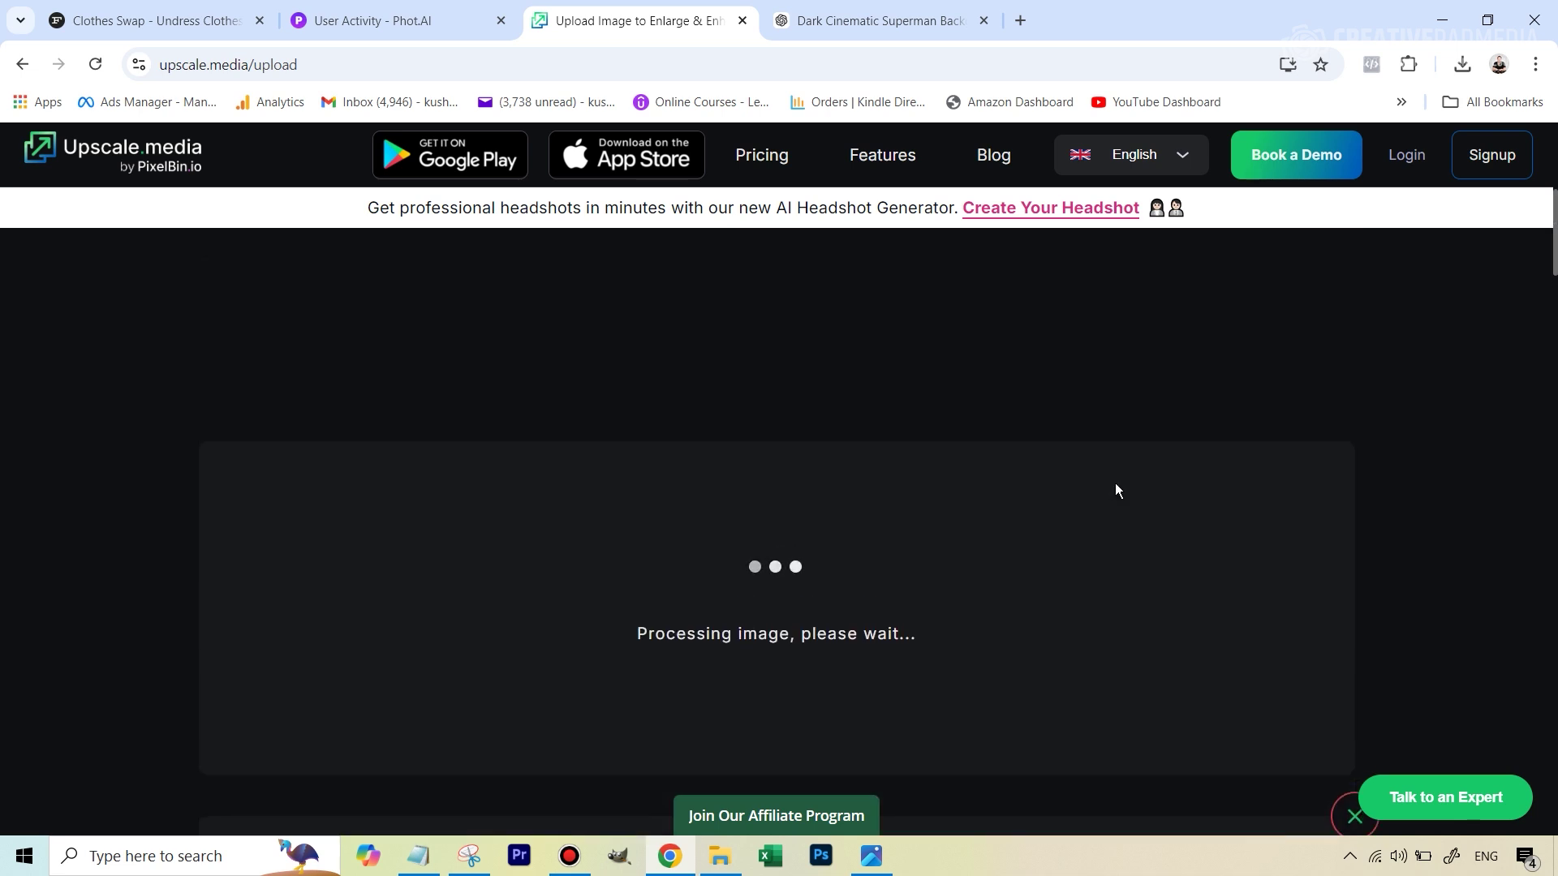
- Download the 4x AI-upscaled (3264 x 4096) Iron Man image
scroll(1467, 563, down, 3)
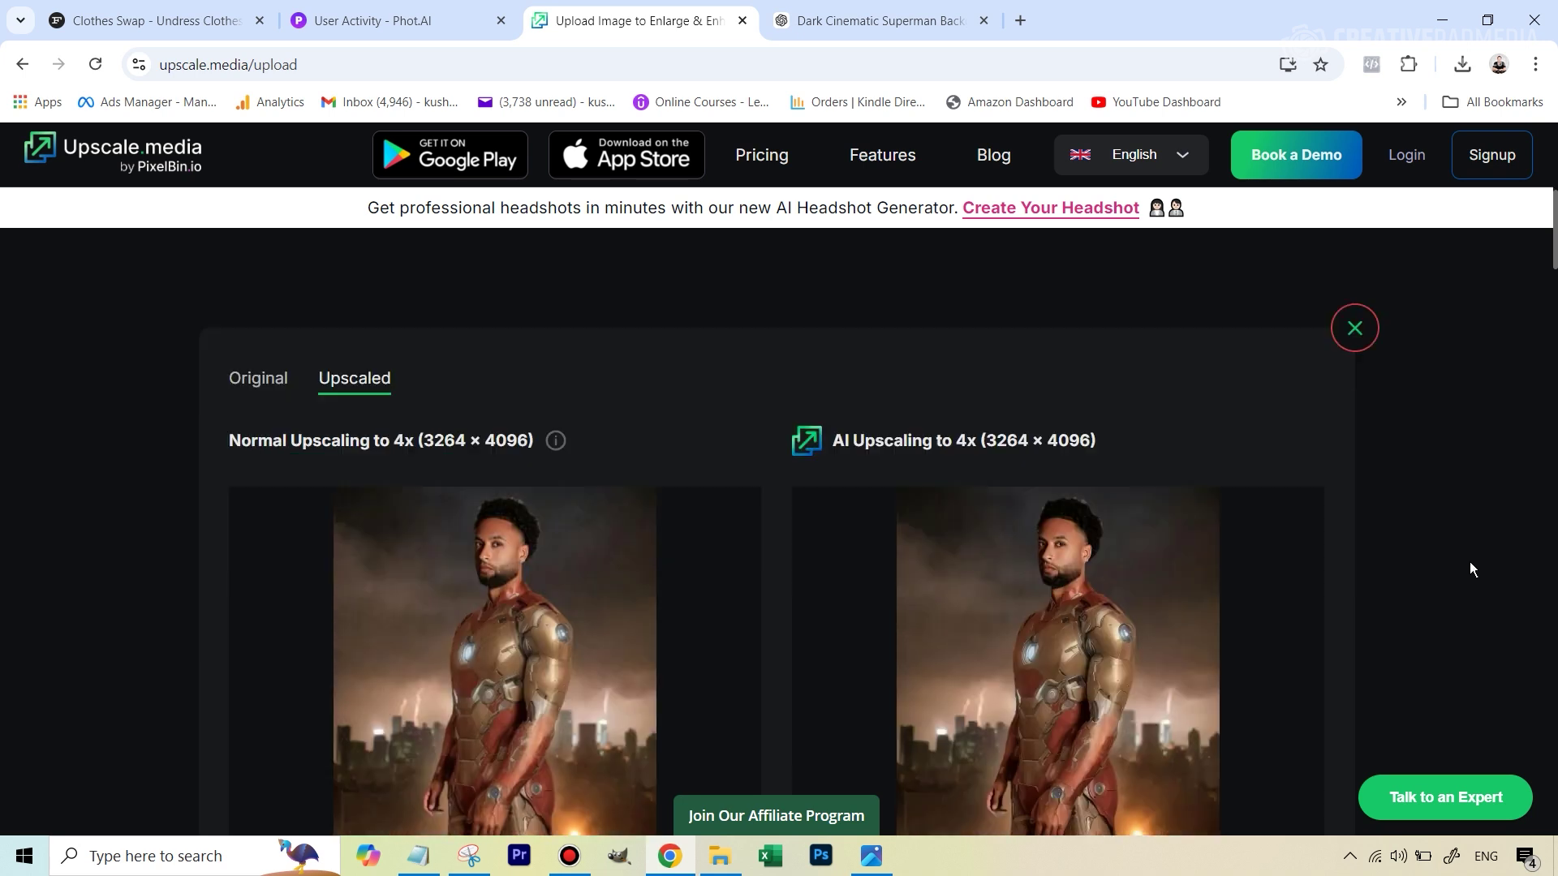
scroll(1466, 562, down, 1)
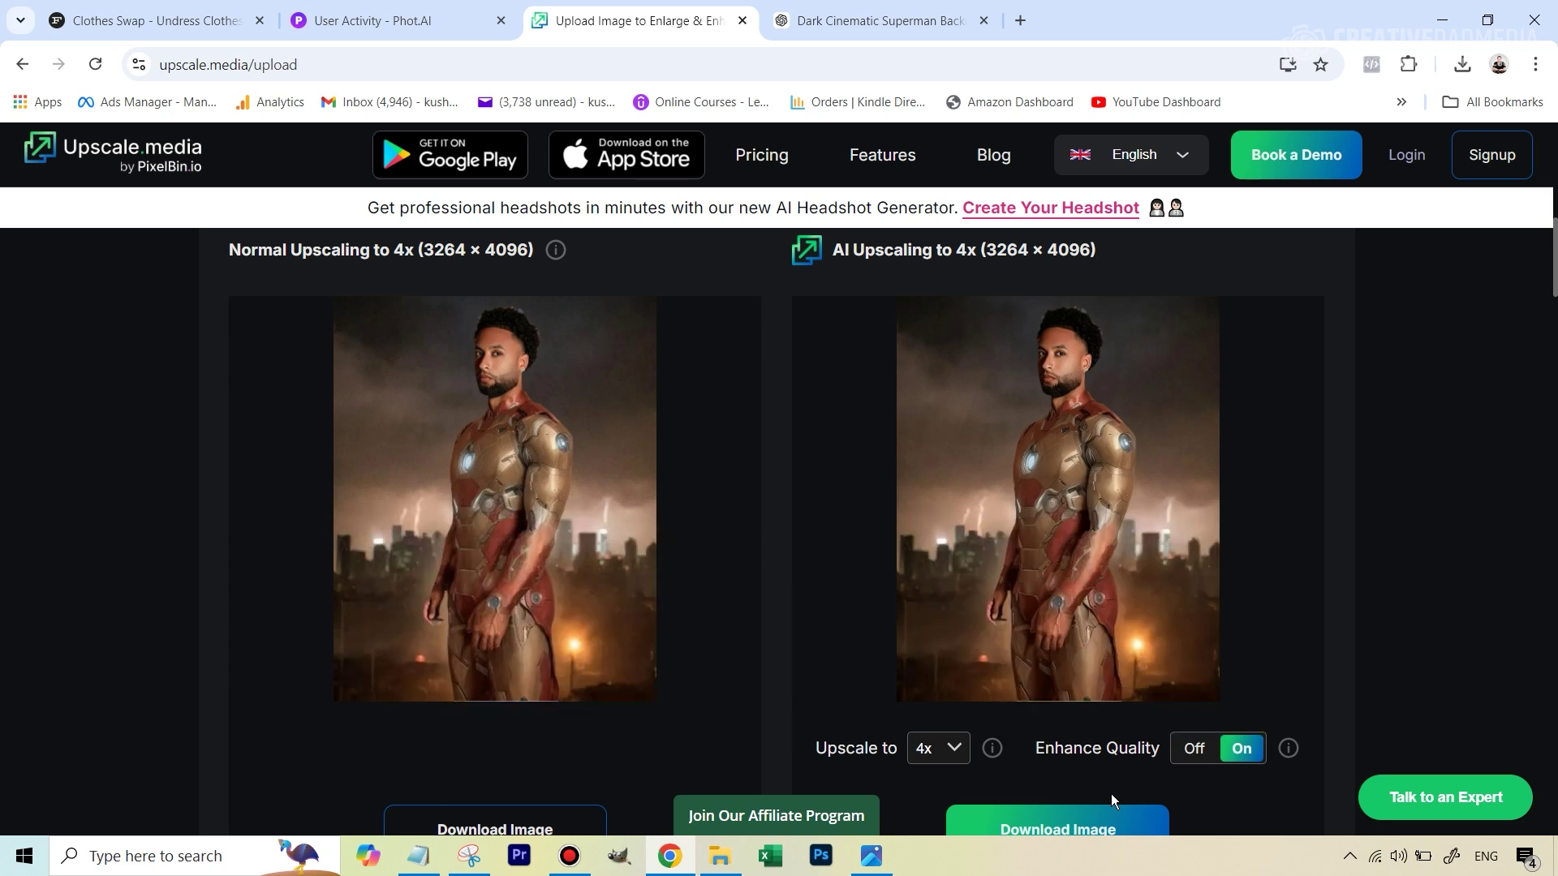
click(1111, 821)
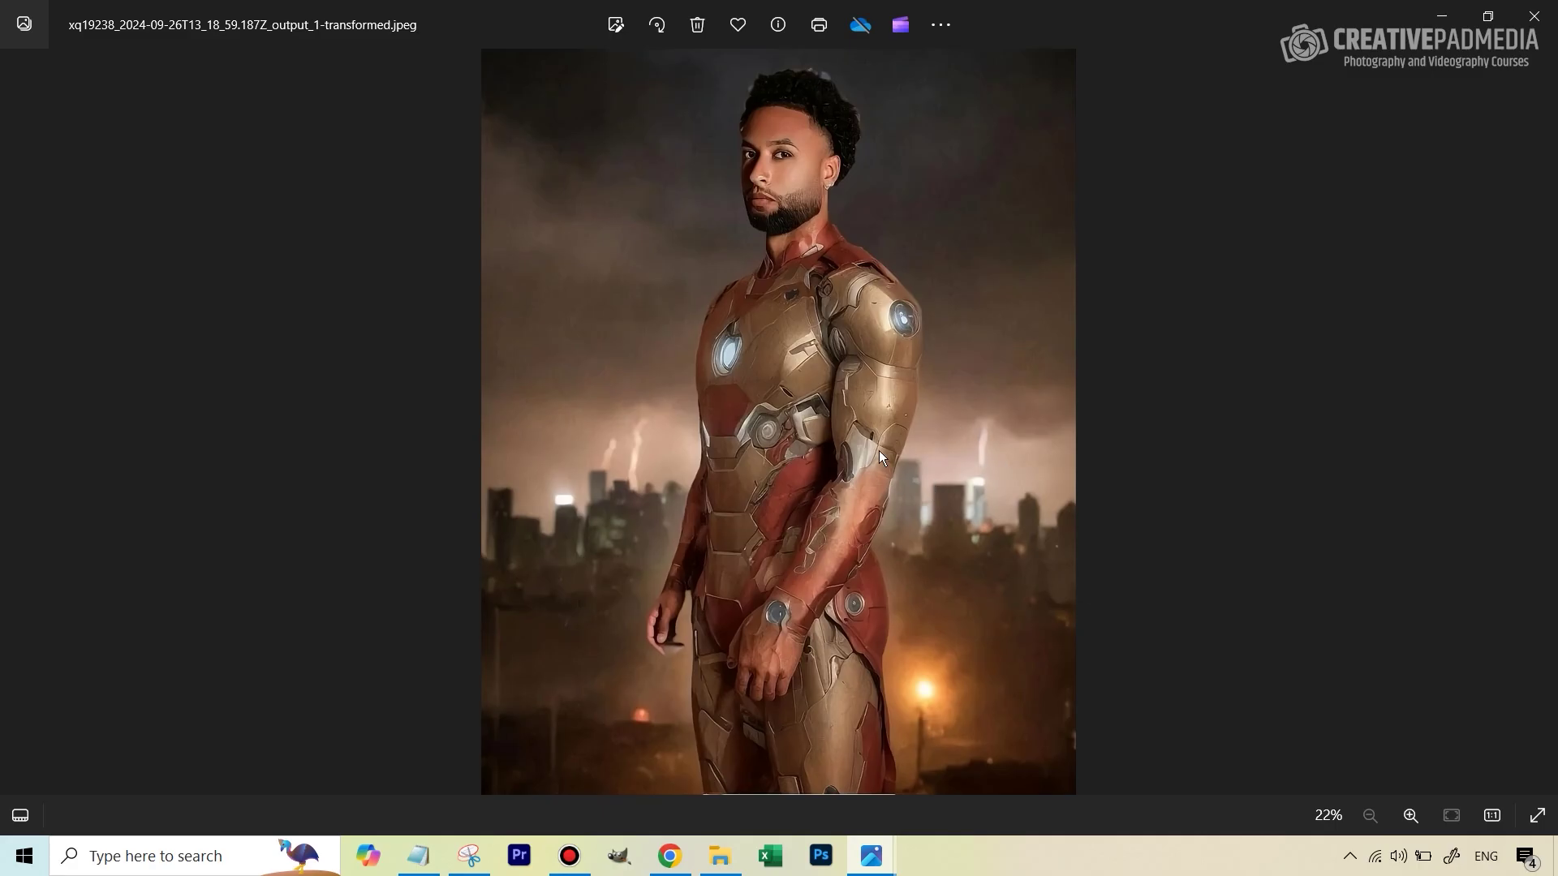
- Zoom into the upscaled Iron Man chest armour in Photos, then zoom back out
scroll(803, 420, up, 5)
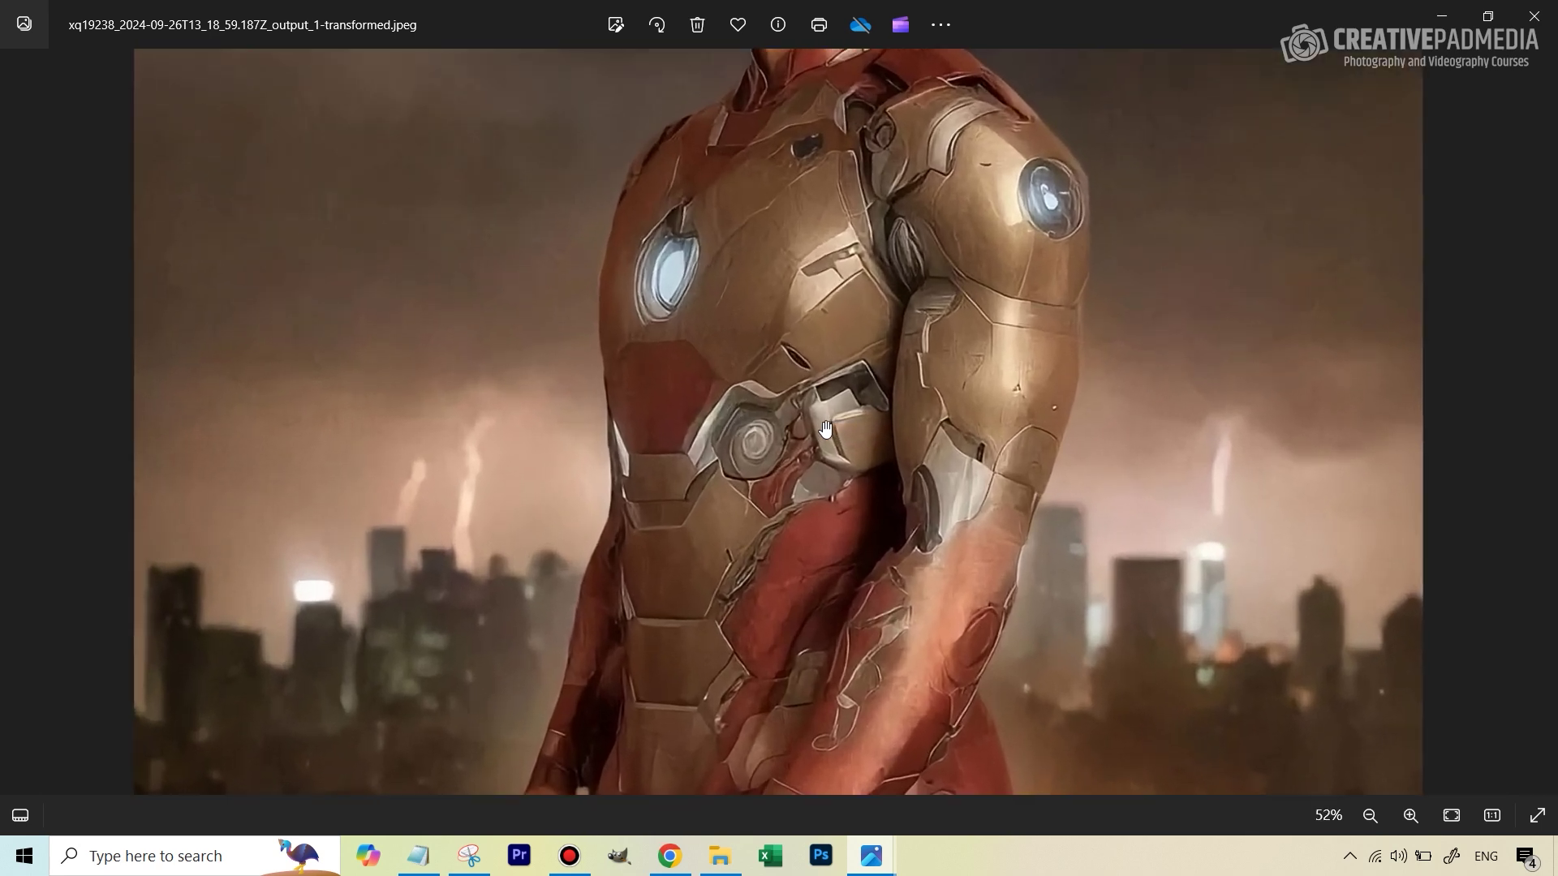
scroll(826, 428, up, 4)
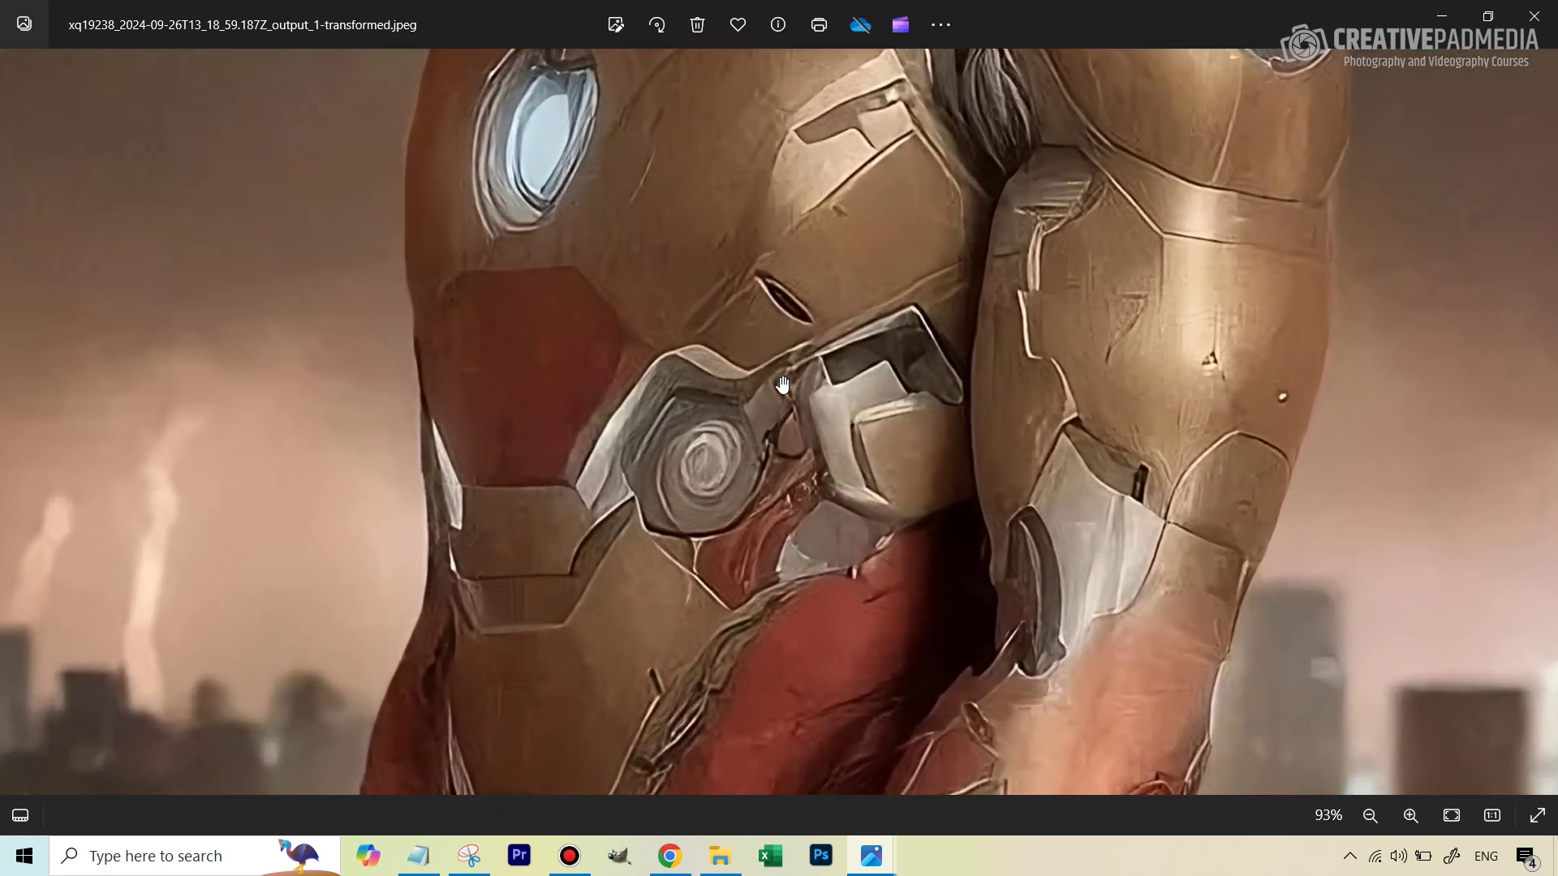
scroll(782, 385, down, 9)
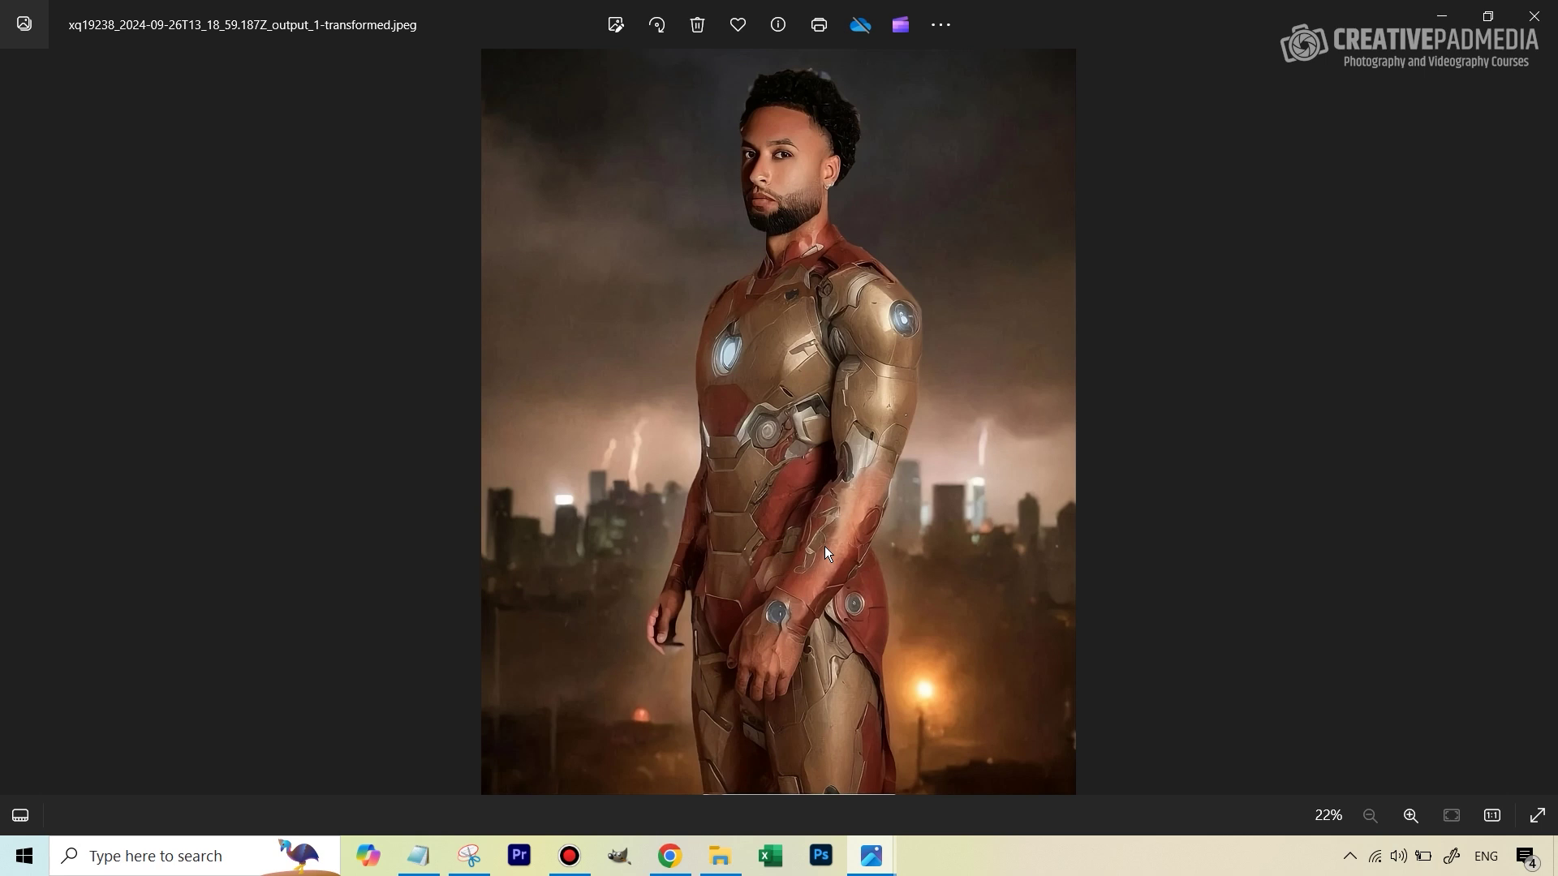
- Open the original studio photo 1.jpg from the Clothes Swap folder in a maximized Photos window
key(alt+Tab)
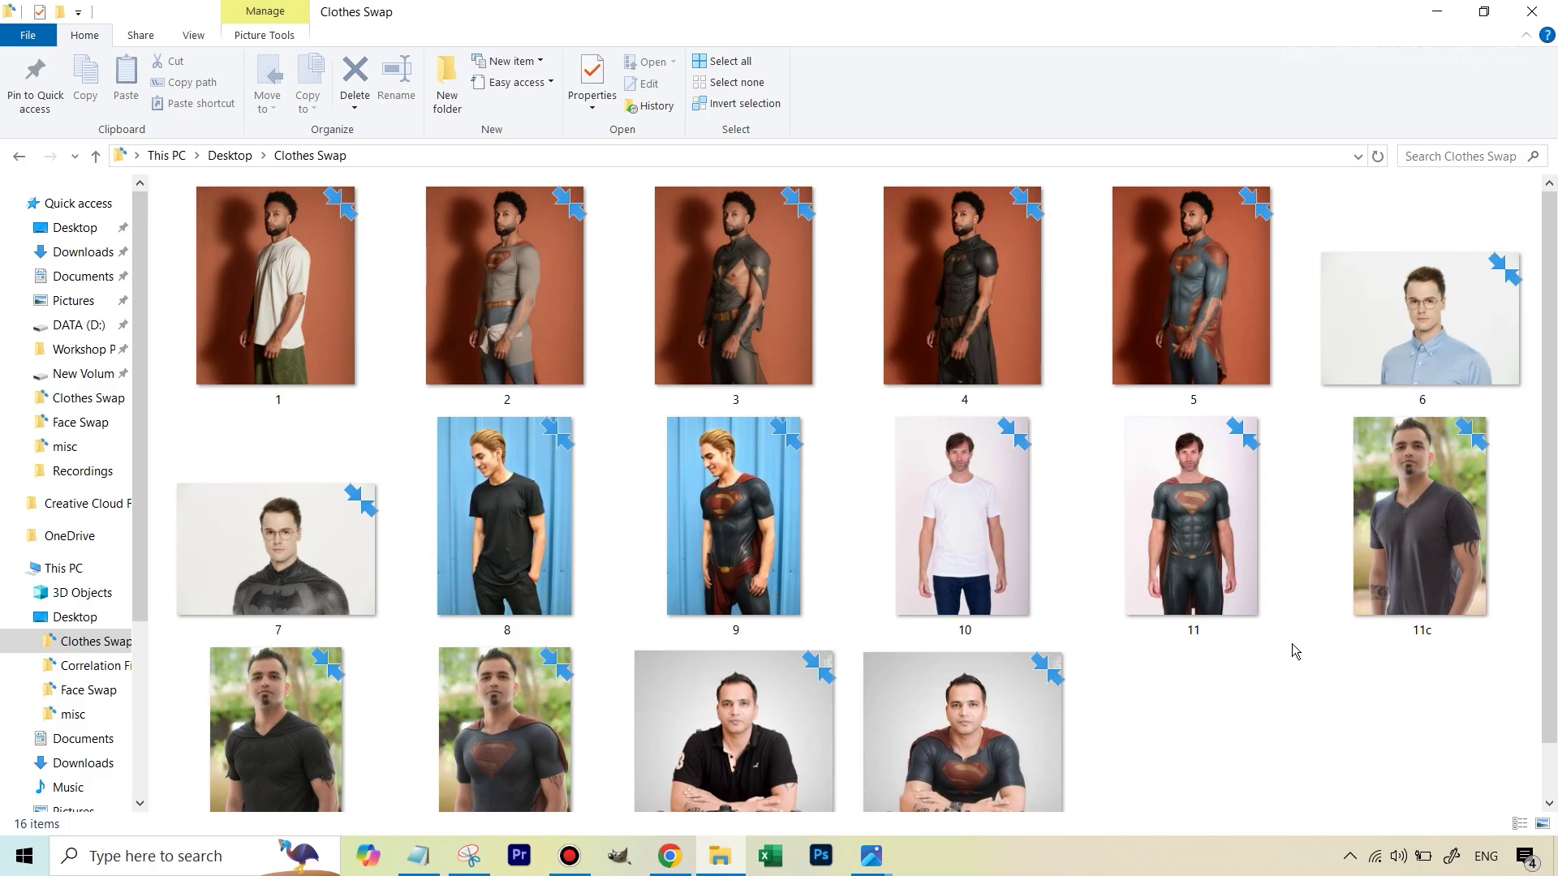
double_click(300, 325)
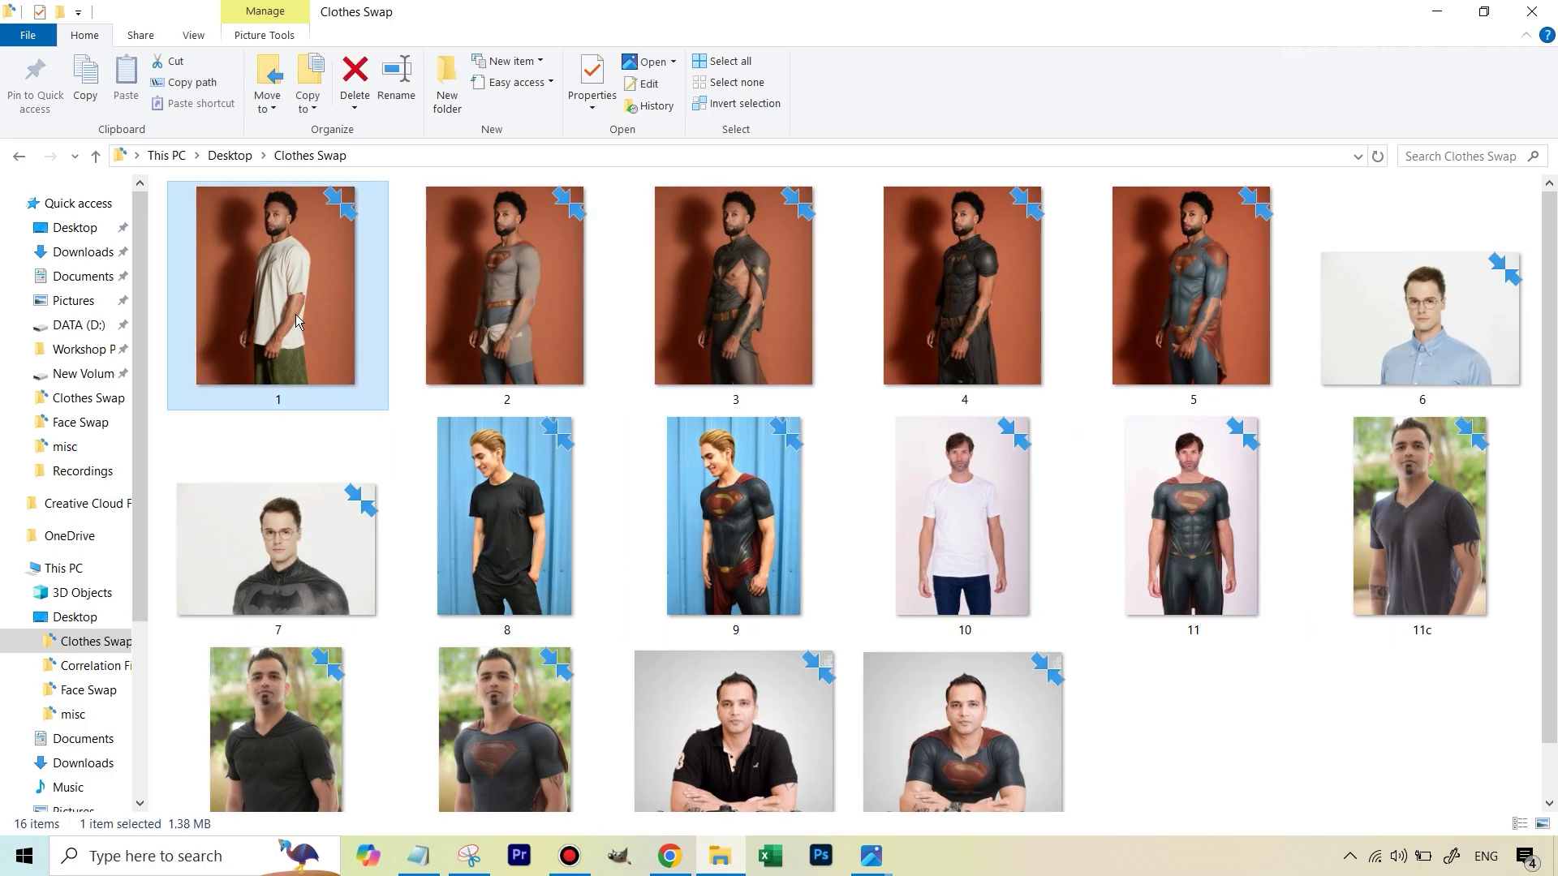
click(1277, 114)
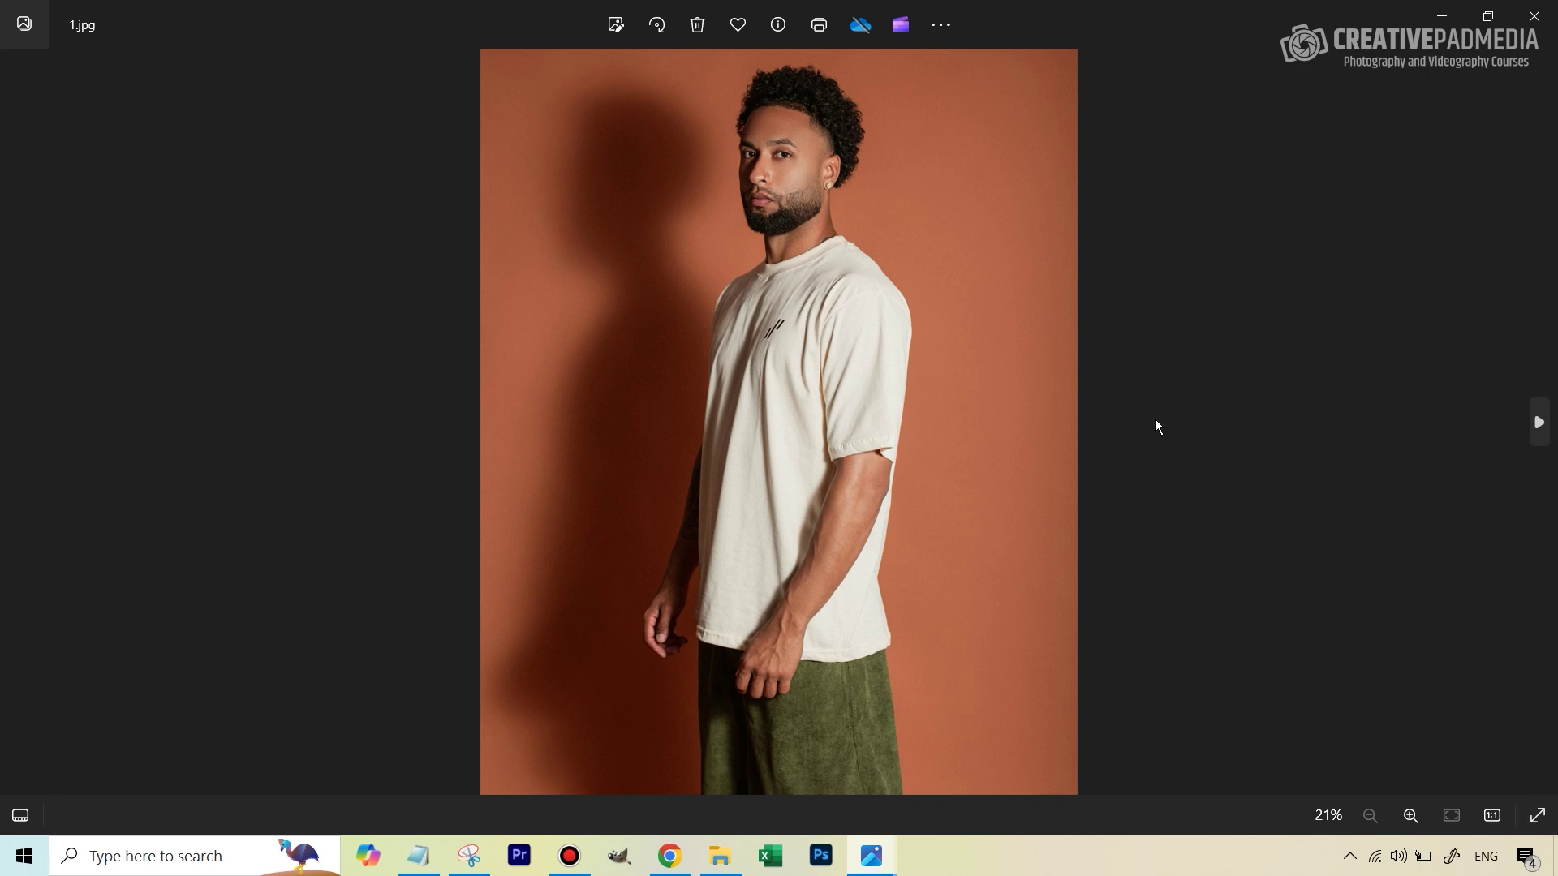
- Browse the Superman and Batman suit swaps 2.jpg to 5.jpg, ending on 6.jpg
key(Right)
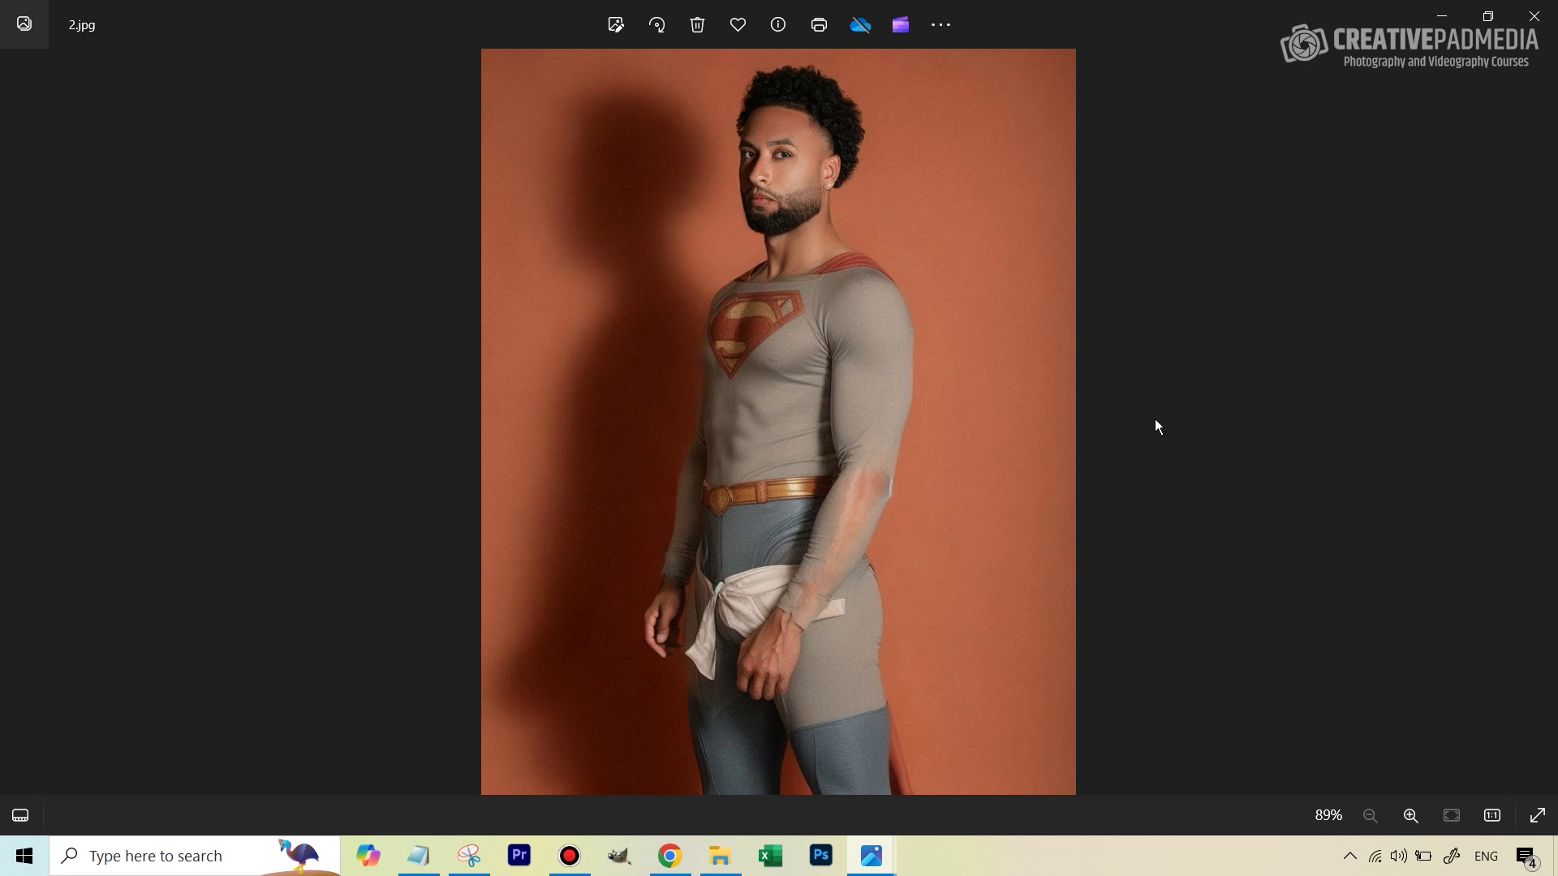
key(Right)
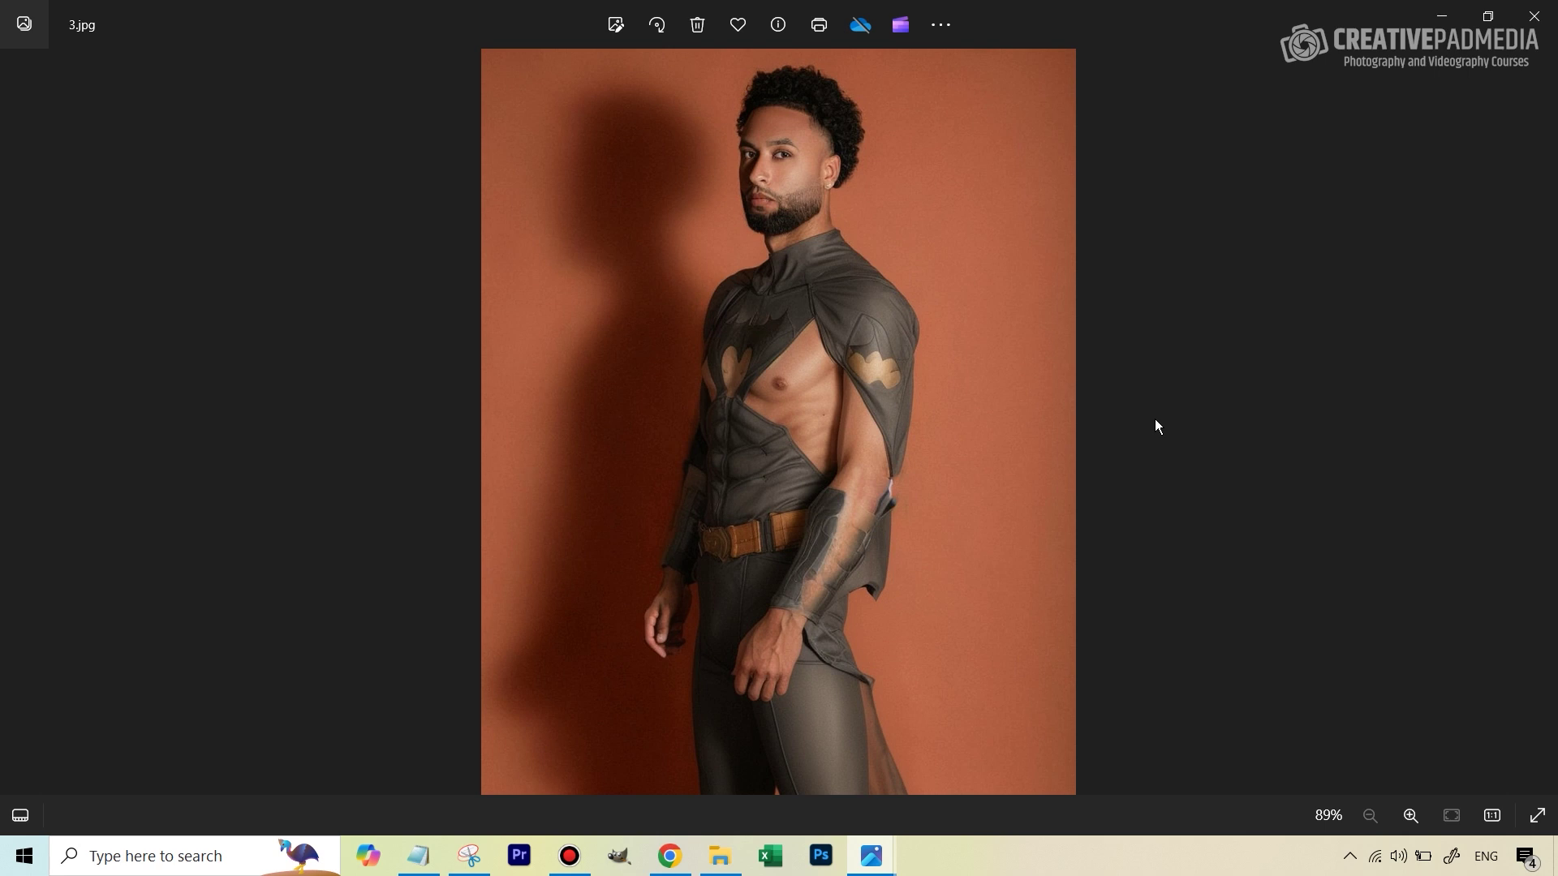
key(Right)
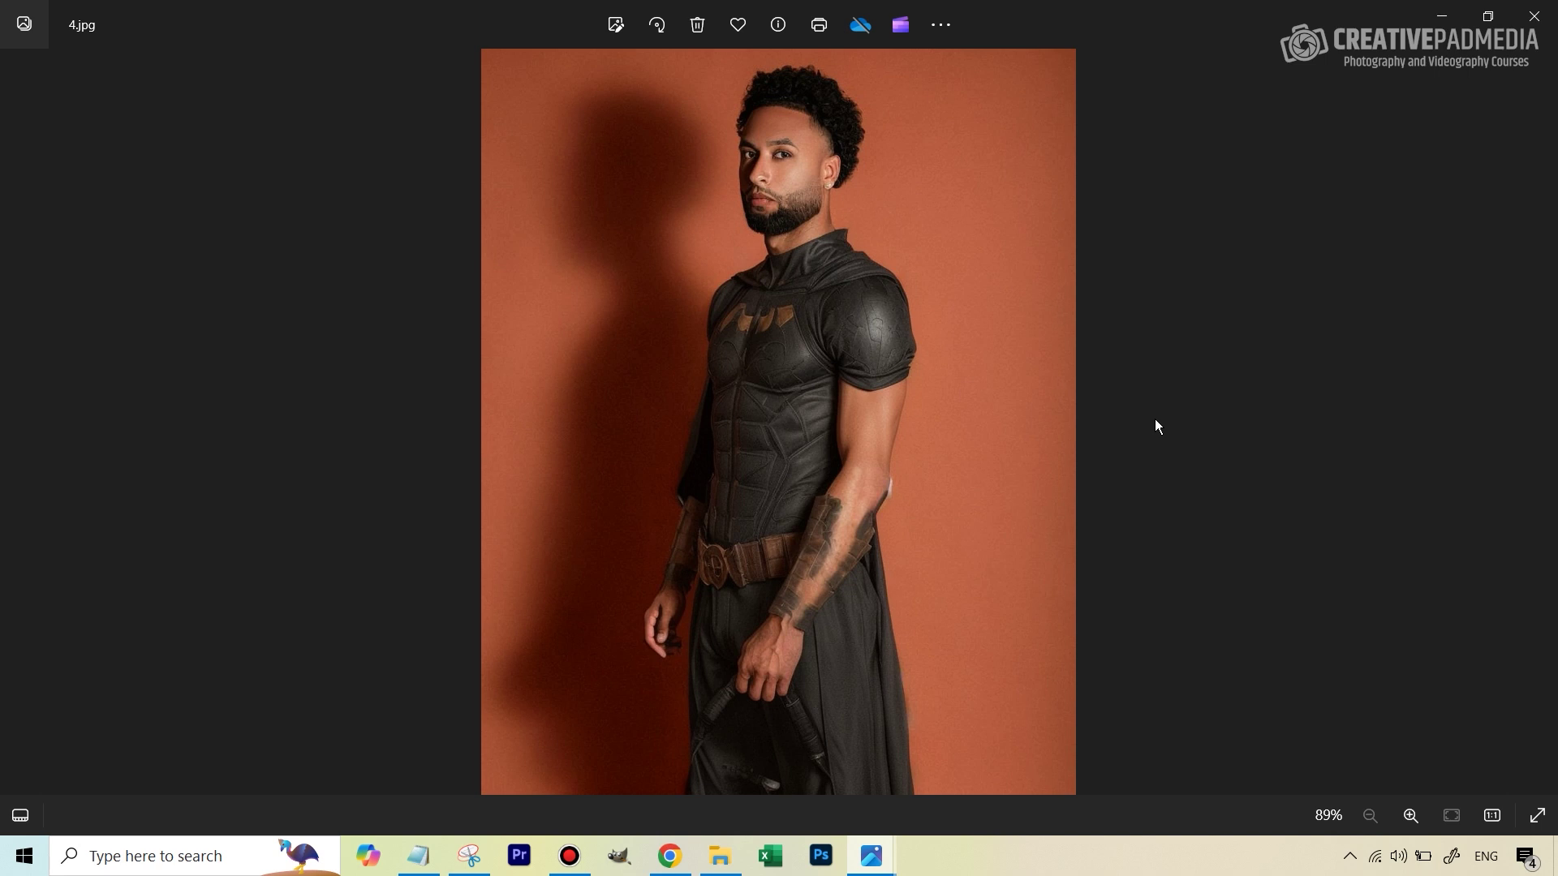
key(Right)
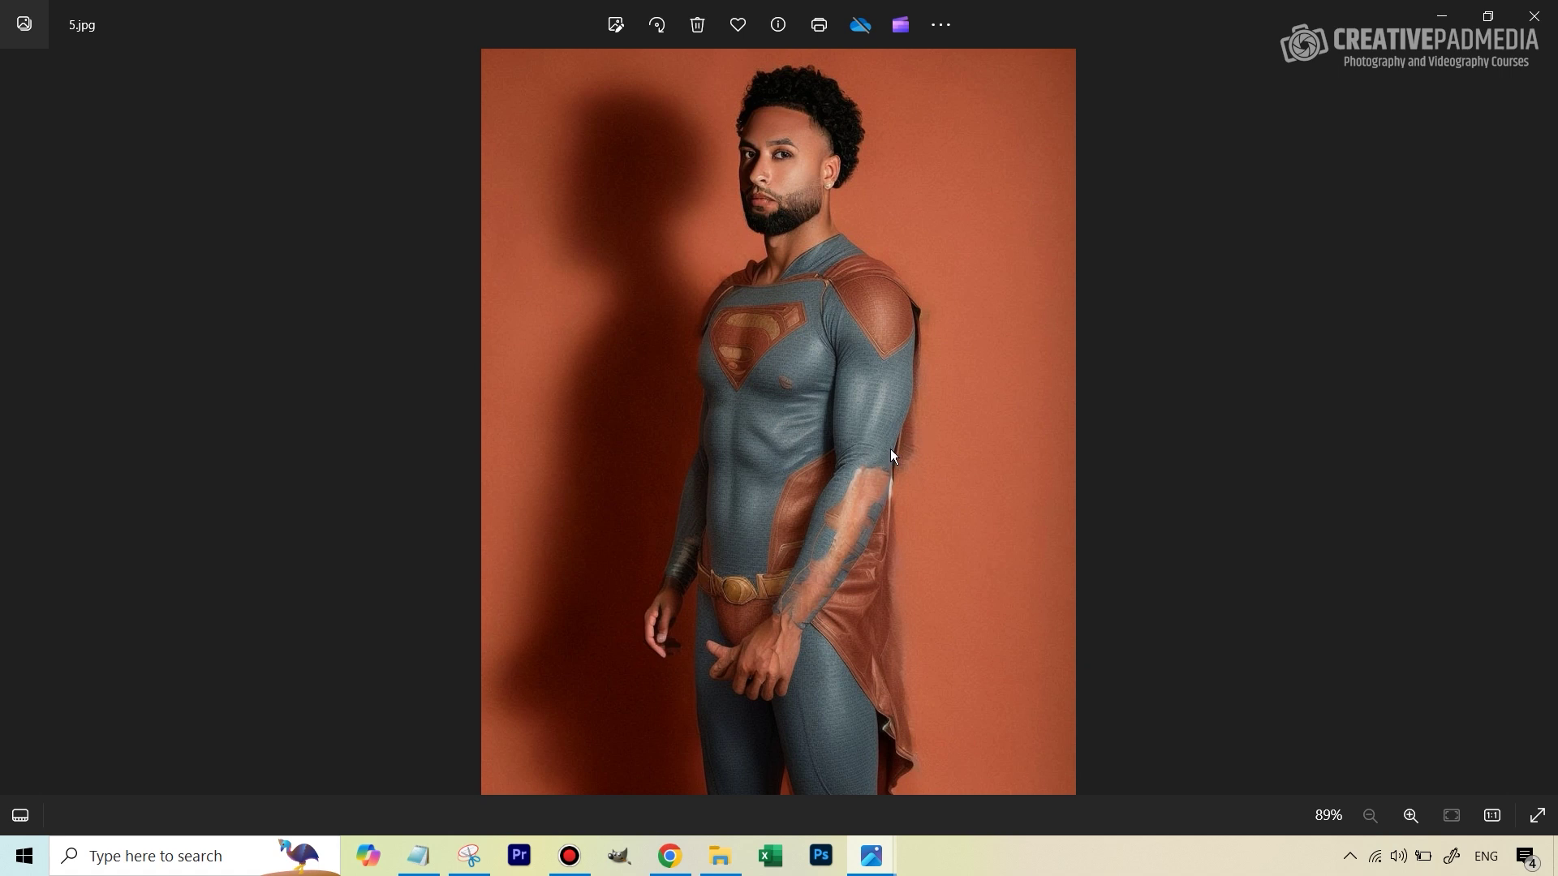
key(Right)
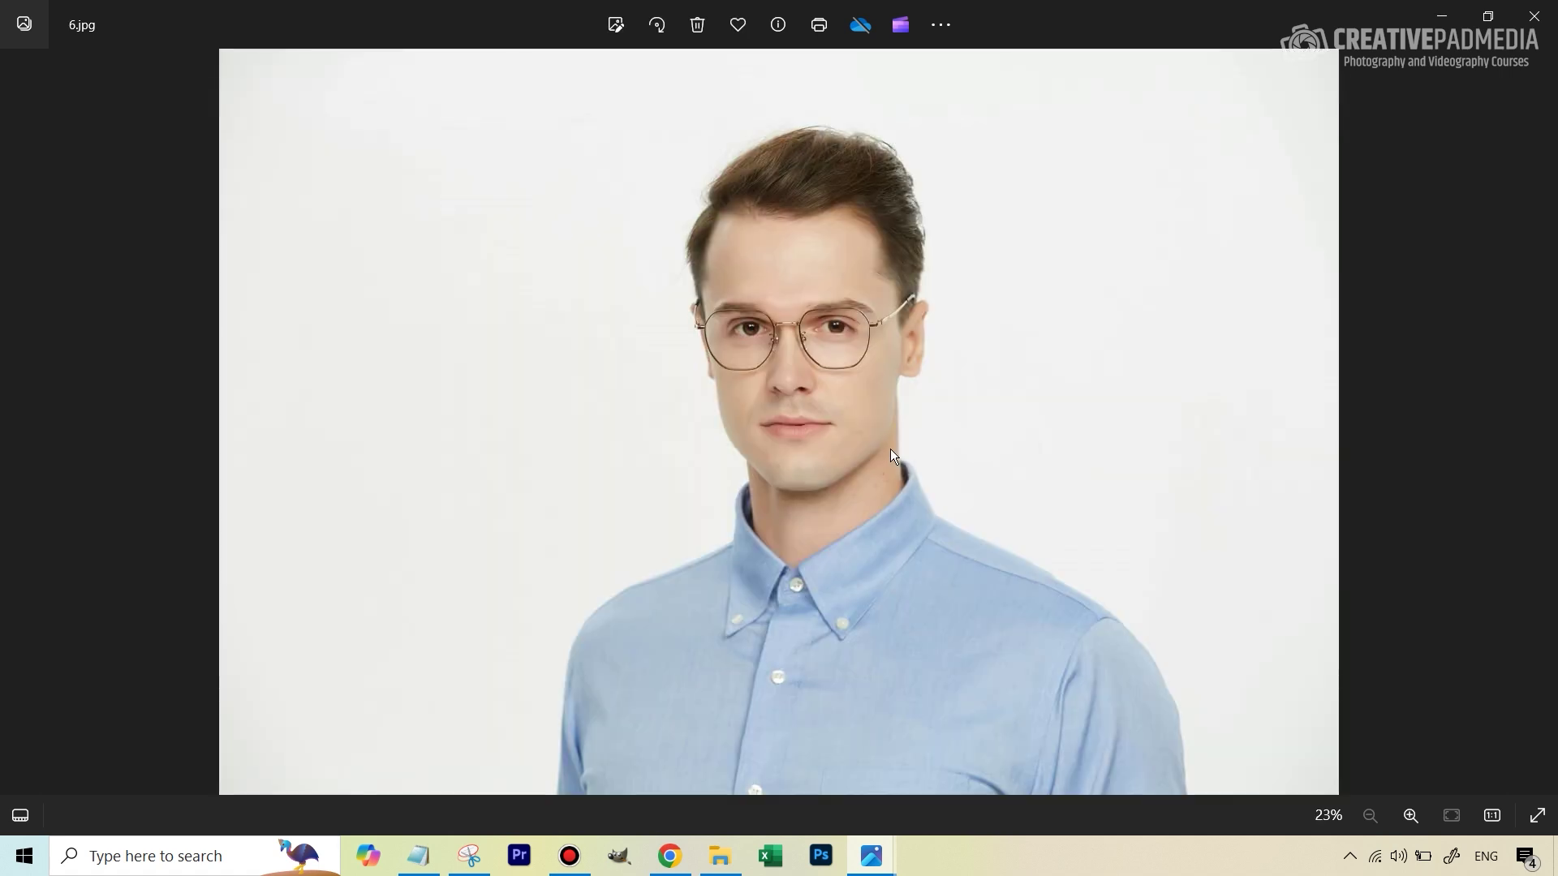
- Browse 7.jpg to 11c.jpg, flipping between white-tee original 10.jpg and Superman version 11.jpg
key(Right)
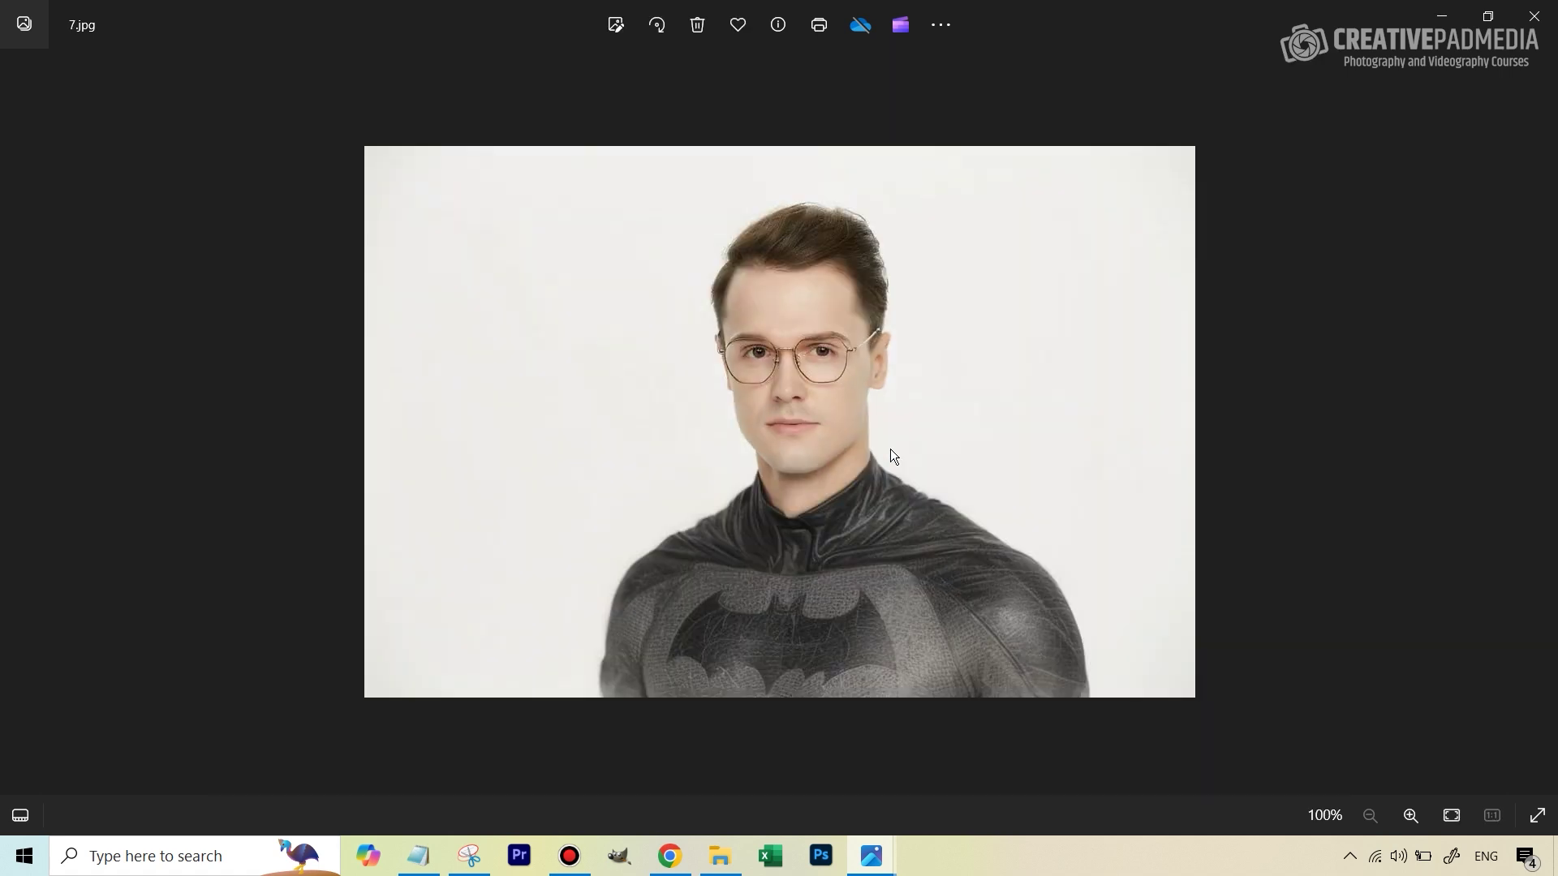
key(Right)
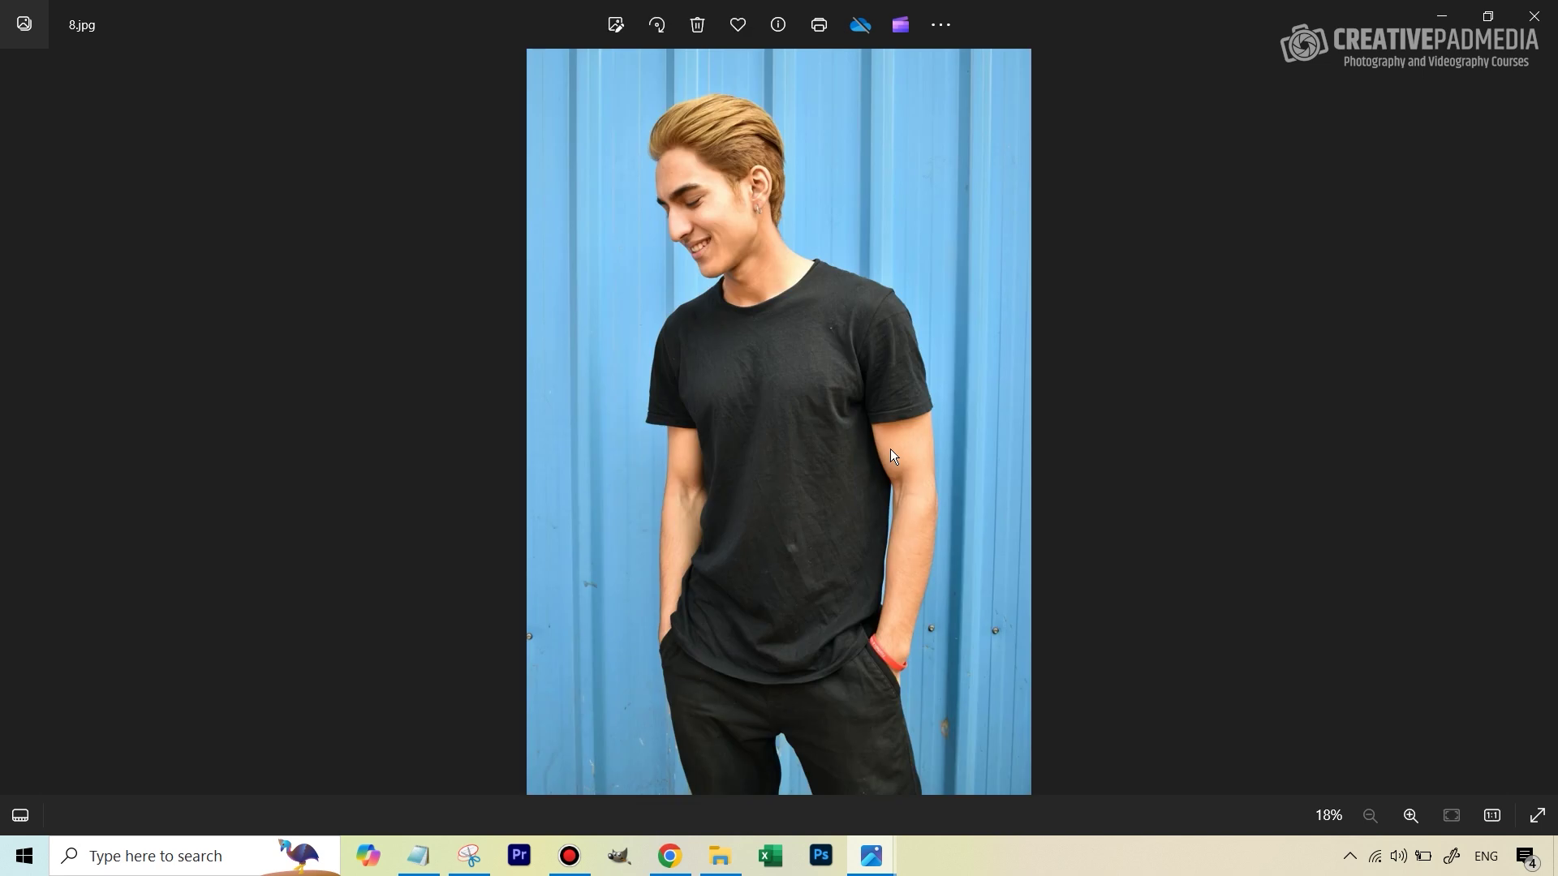
key(Right)
key(Right)
key(Right)
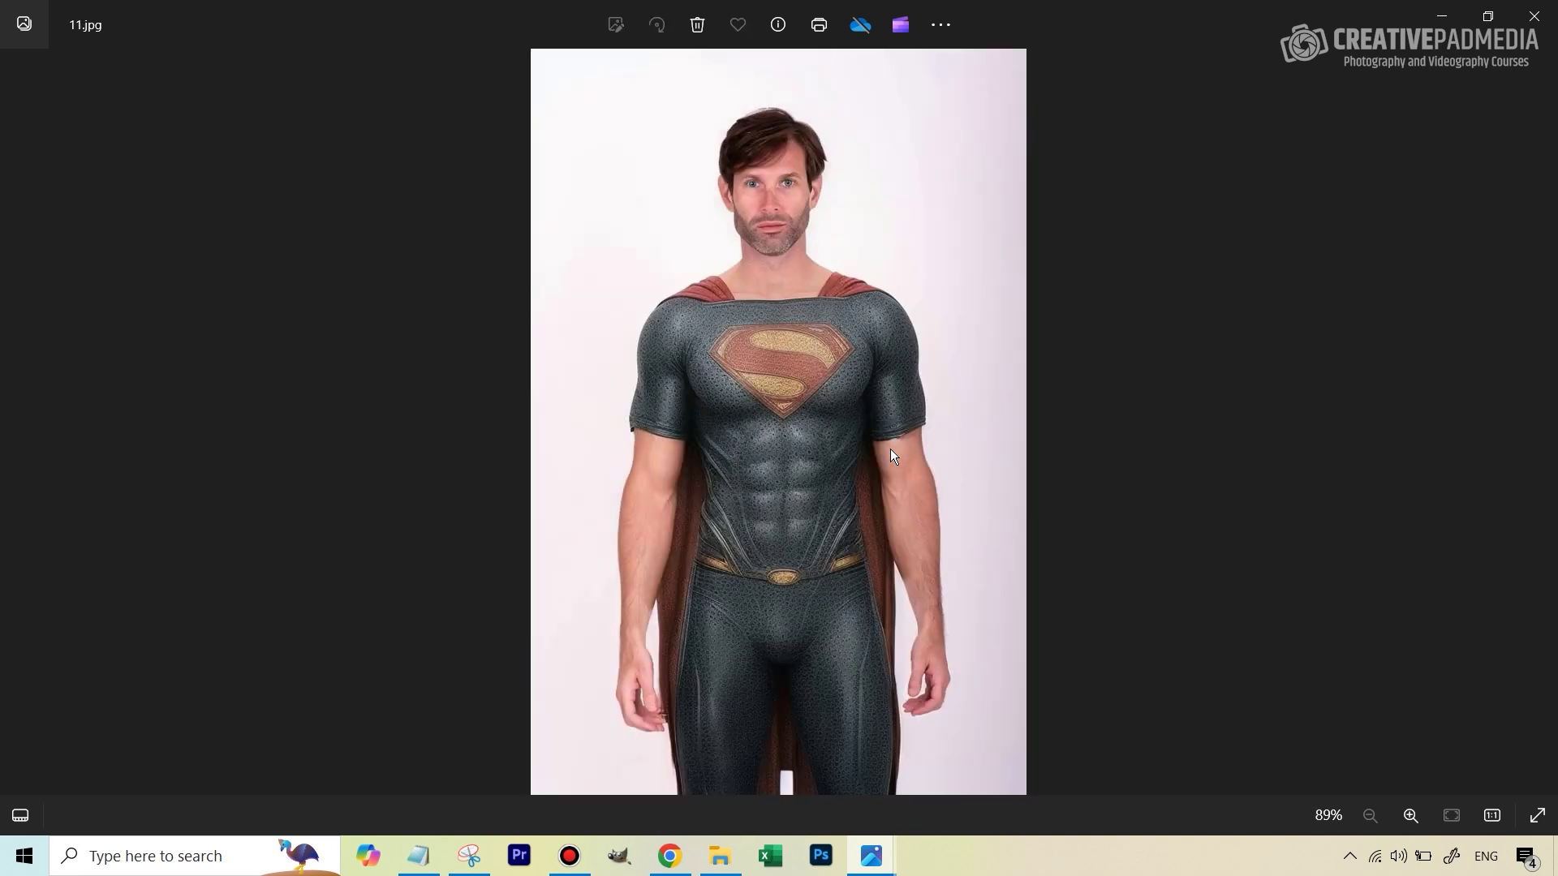
key(Left)
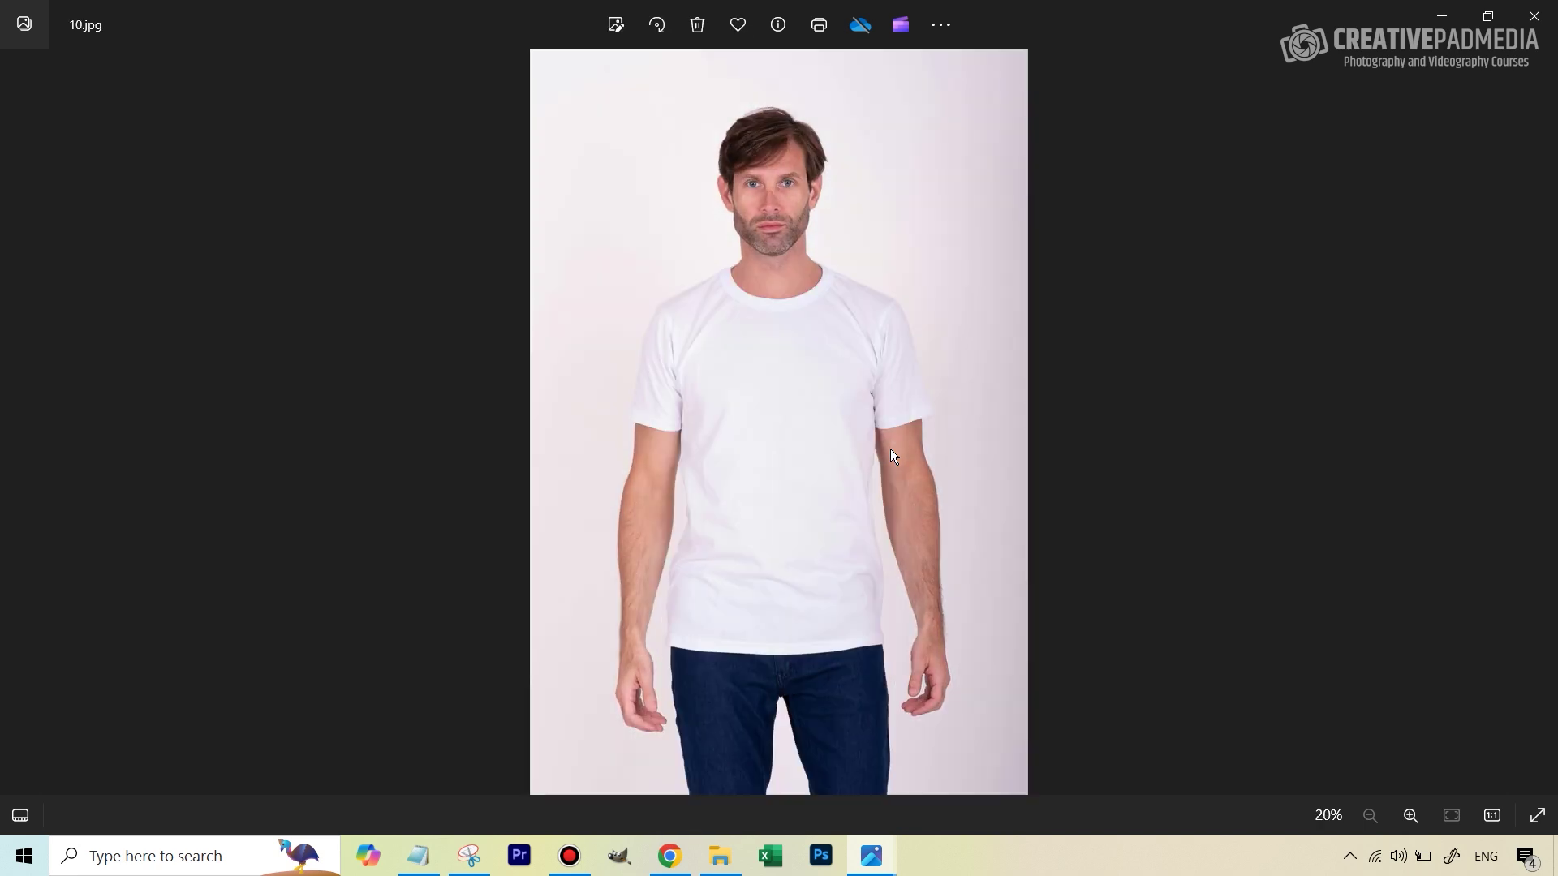
key(Right)
key(Left)
key(Right)
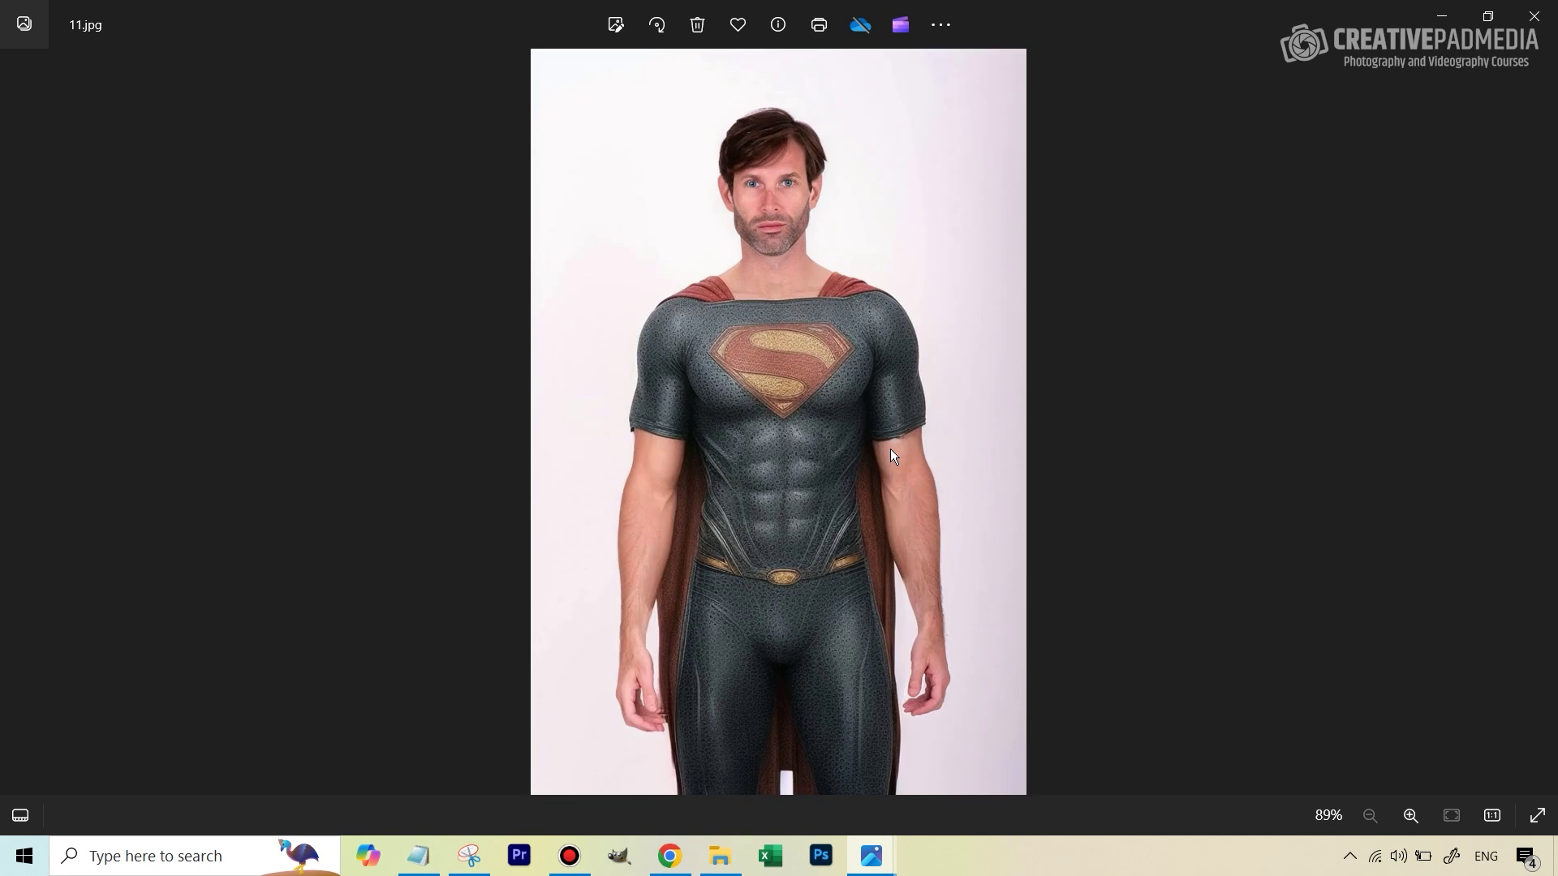
key(Right)
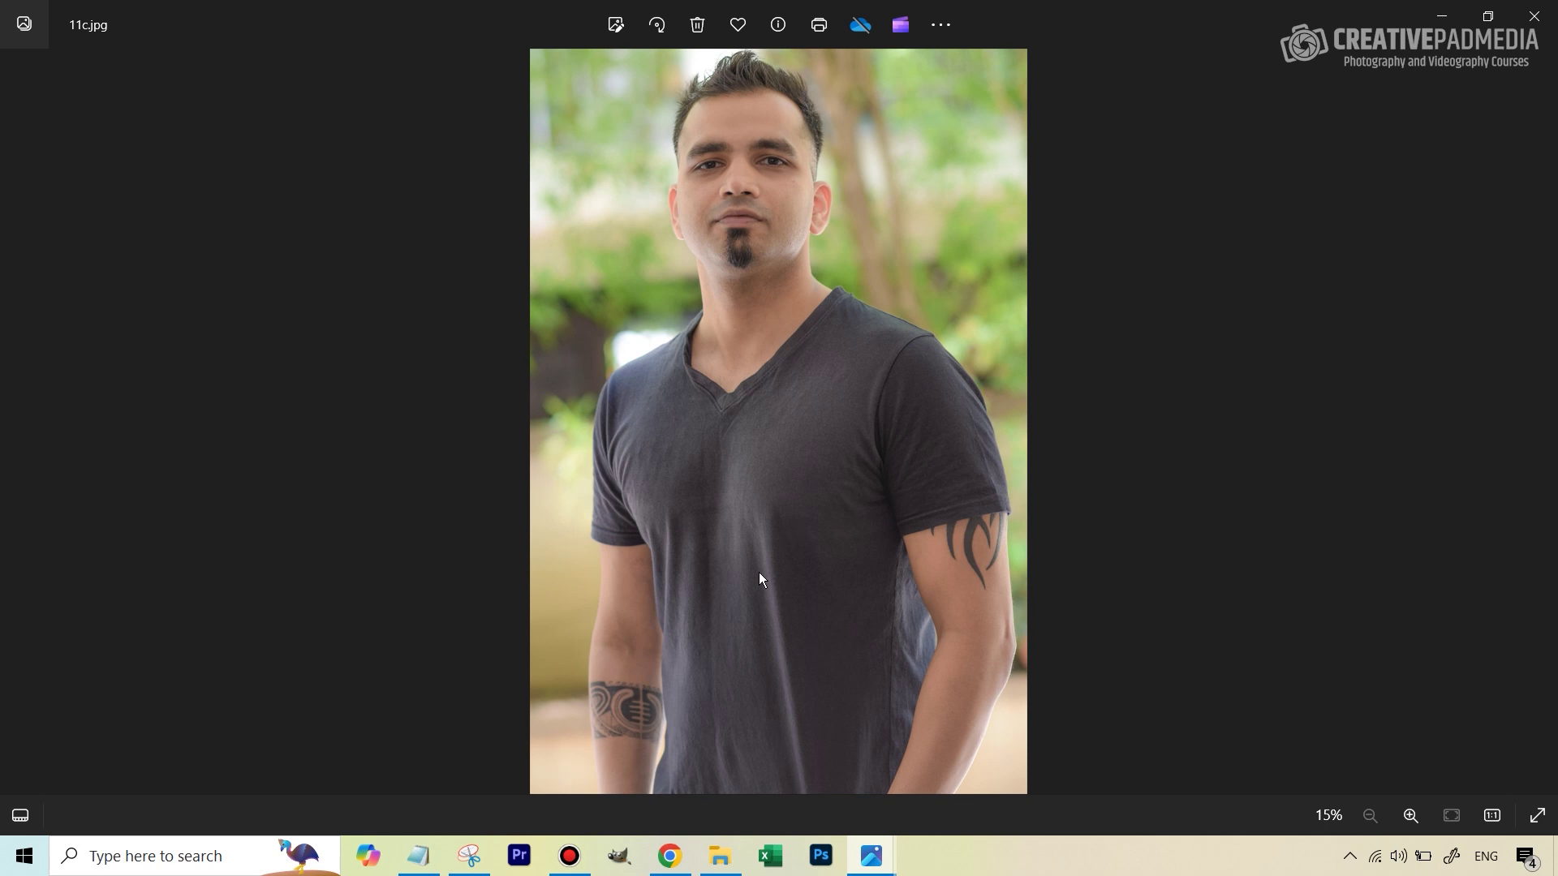
- Advance through 12.jpg, 13.jpg and seated original 14.jpg to its Superman version 15.jpg
key(Right)
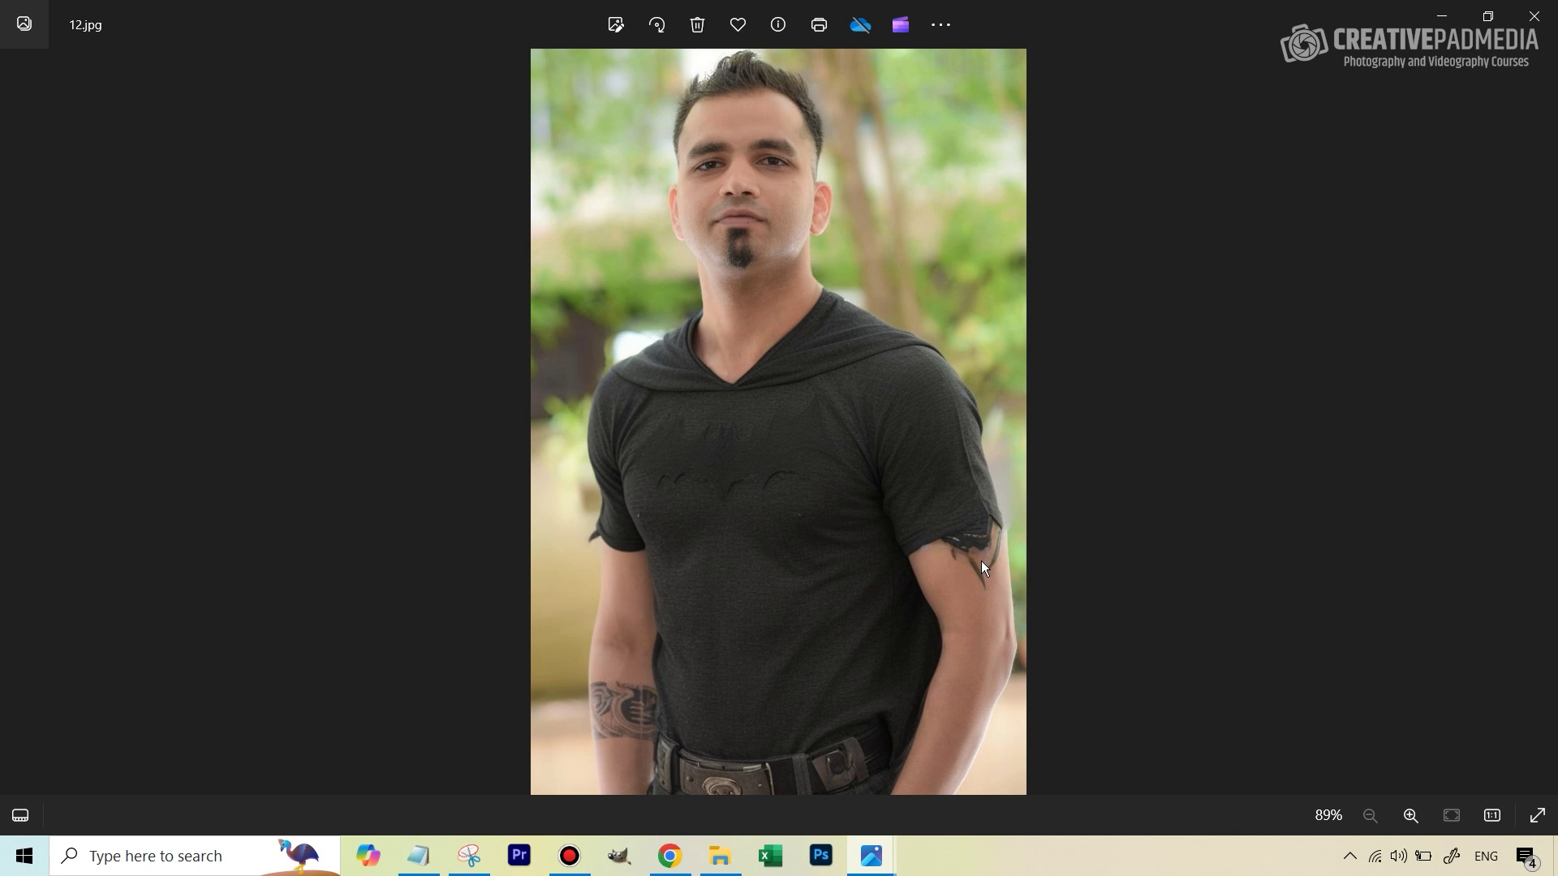
key(Right)
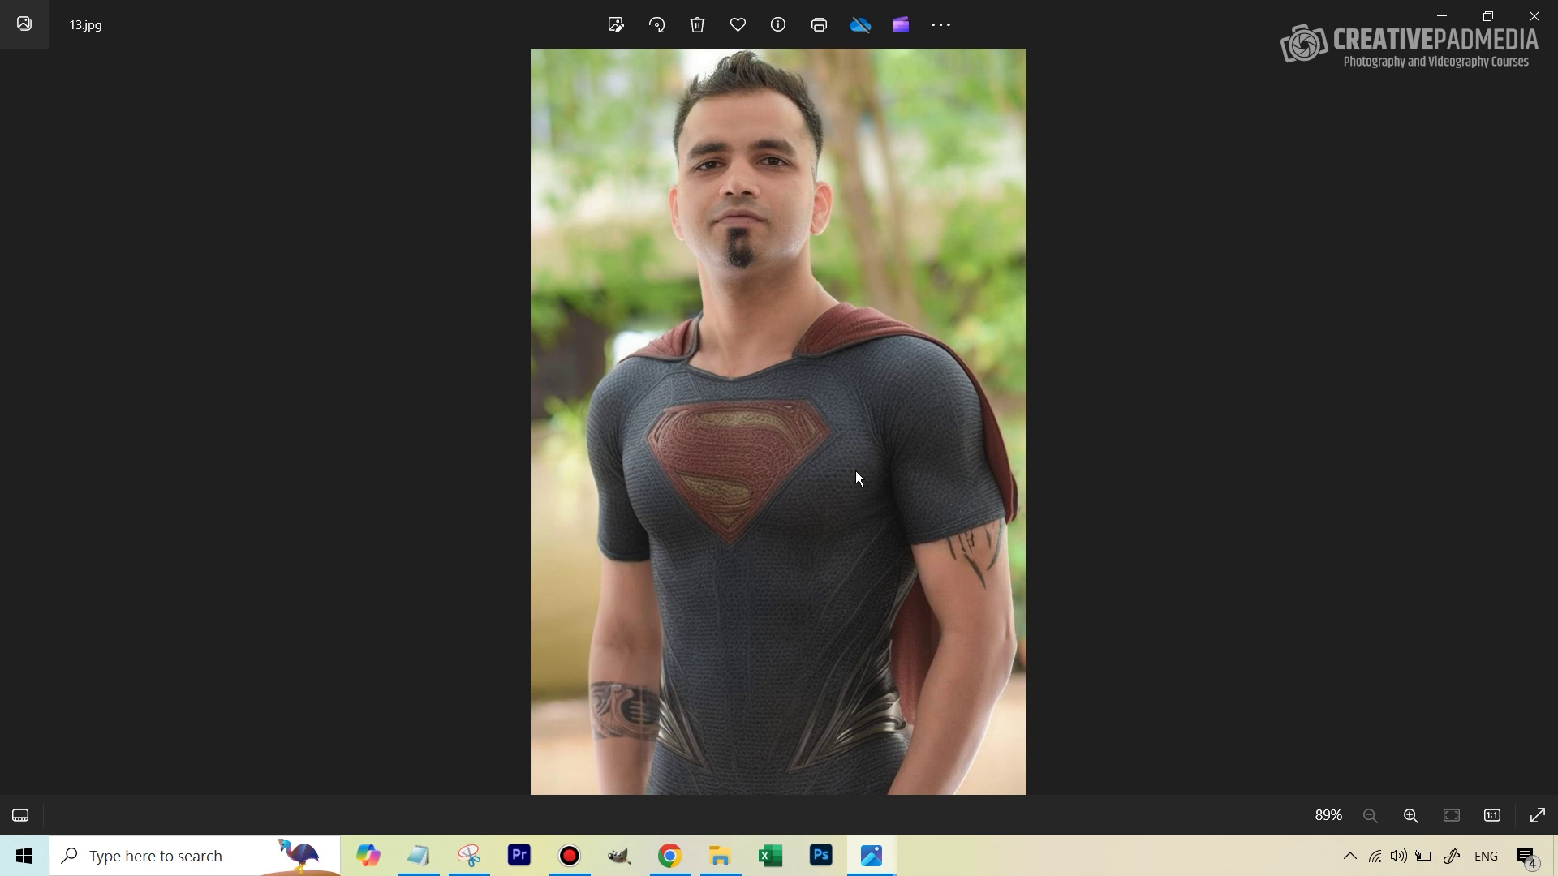
key(Right)
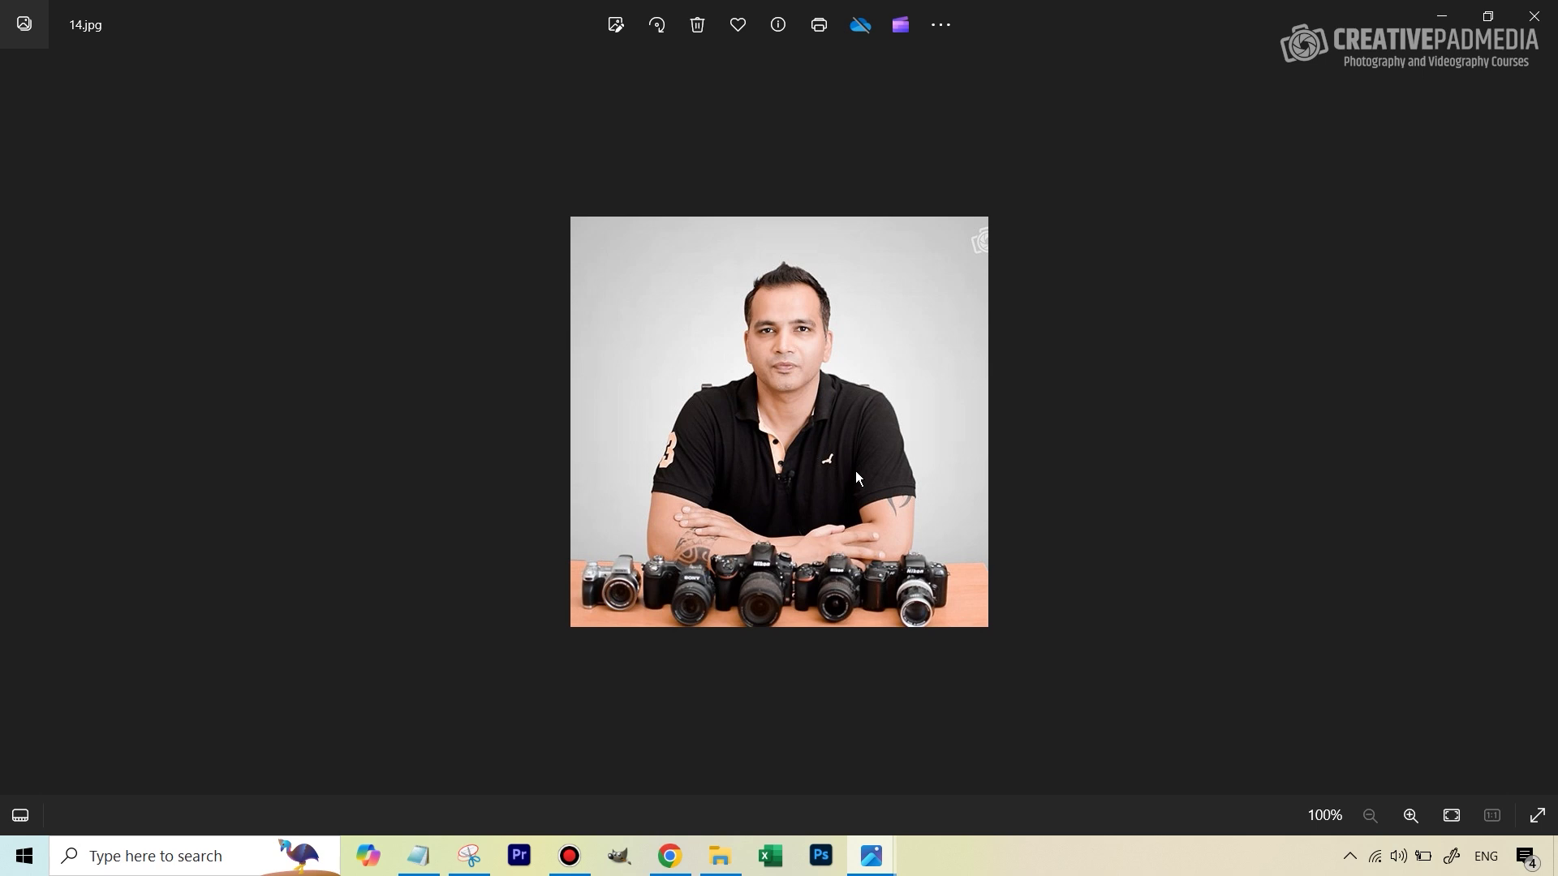
key(Right)
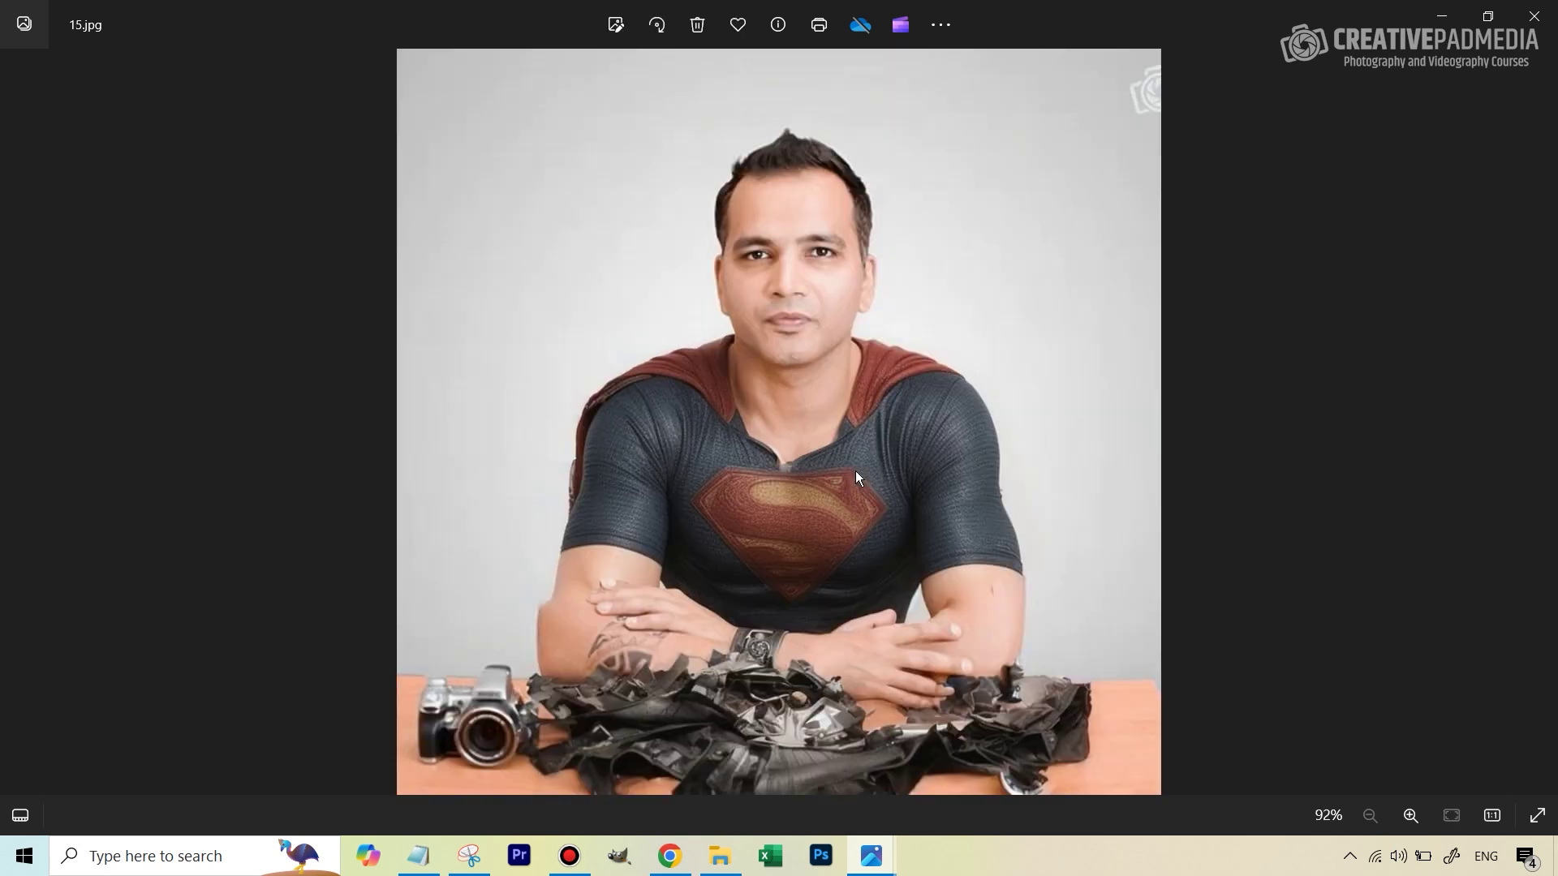